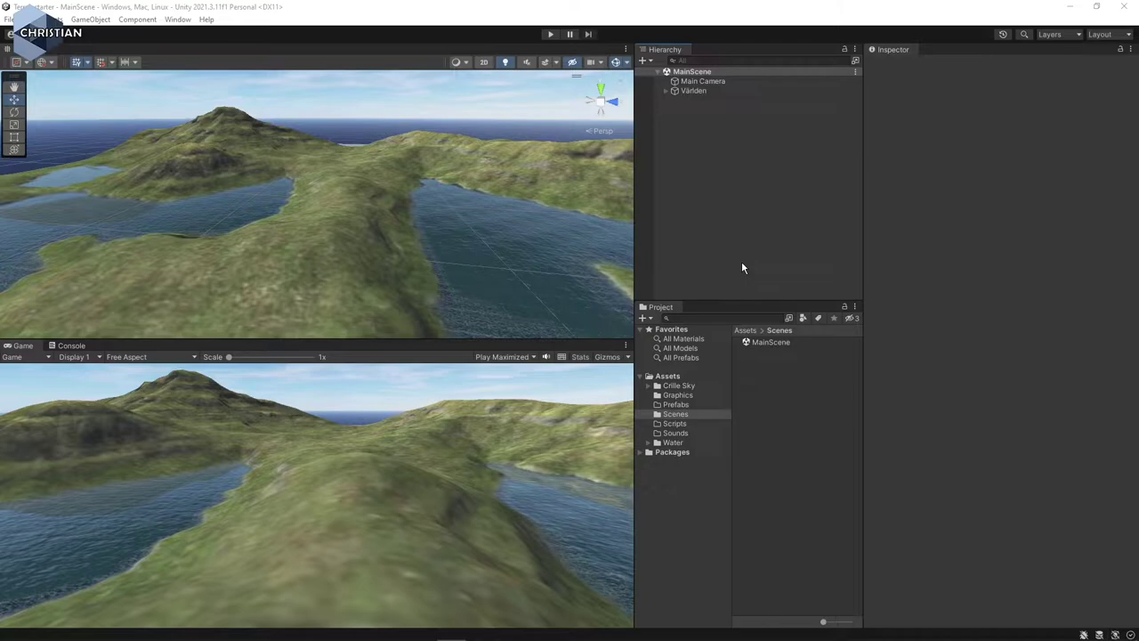
- Import the ThirdPersonCharacter custom package into the project with all of its contents included
click(58, 19)
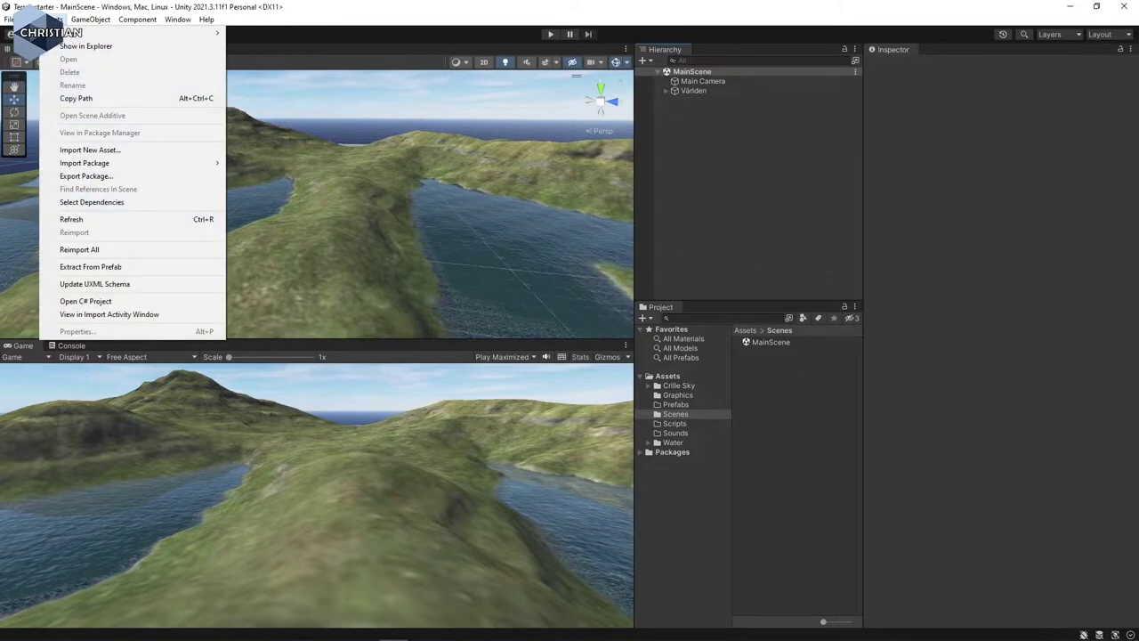
mouse_move(152, 163)
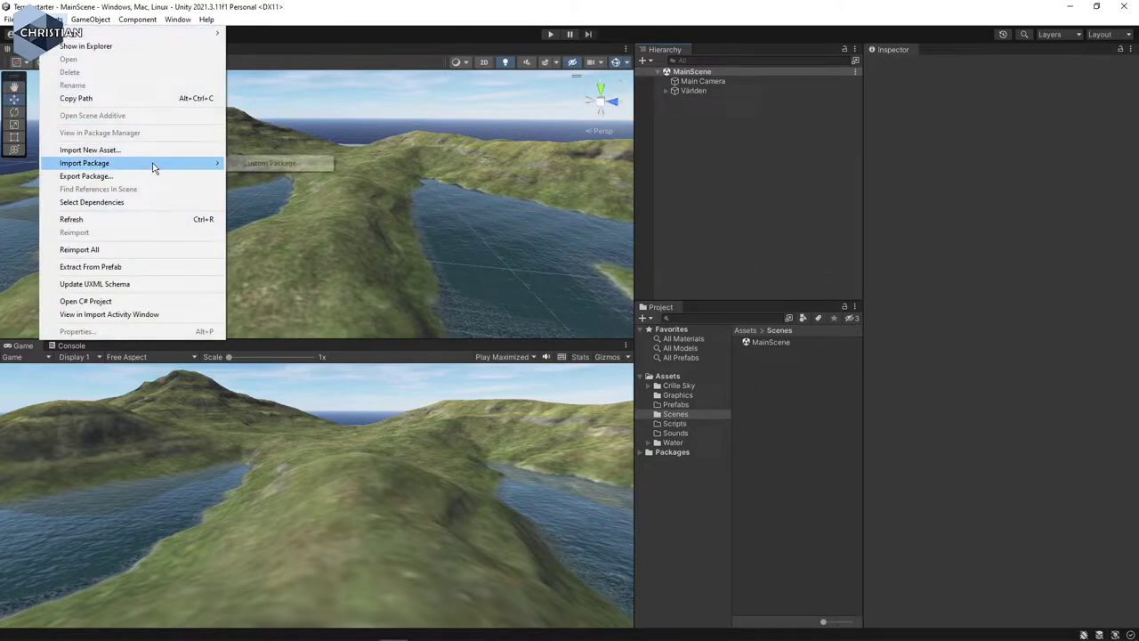
click(297, 168)
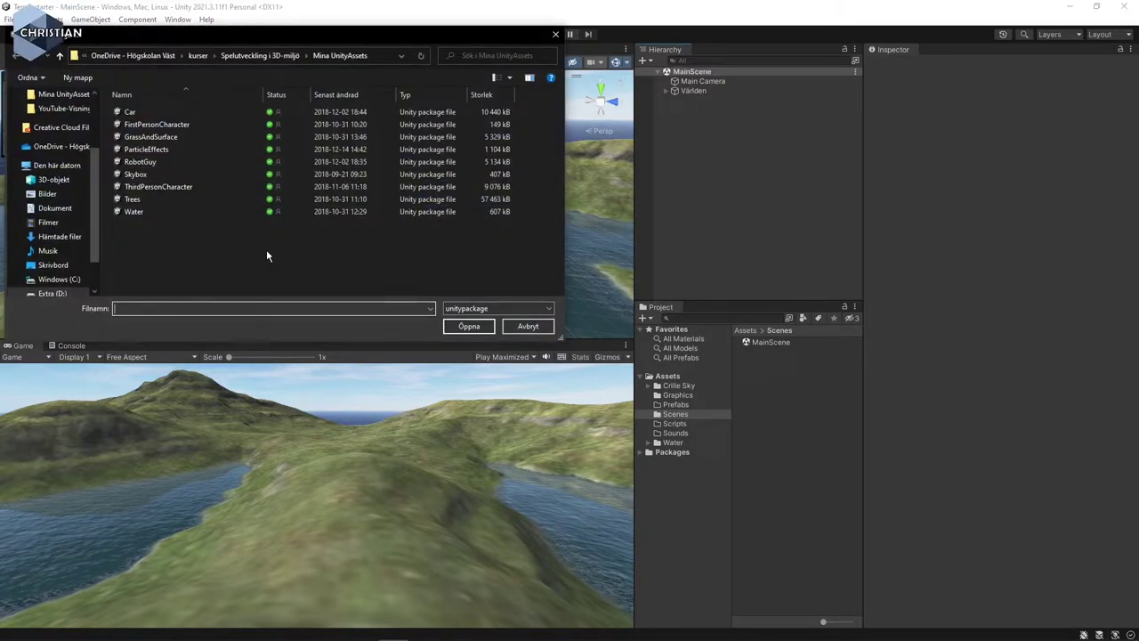
click(156, 190)
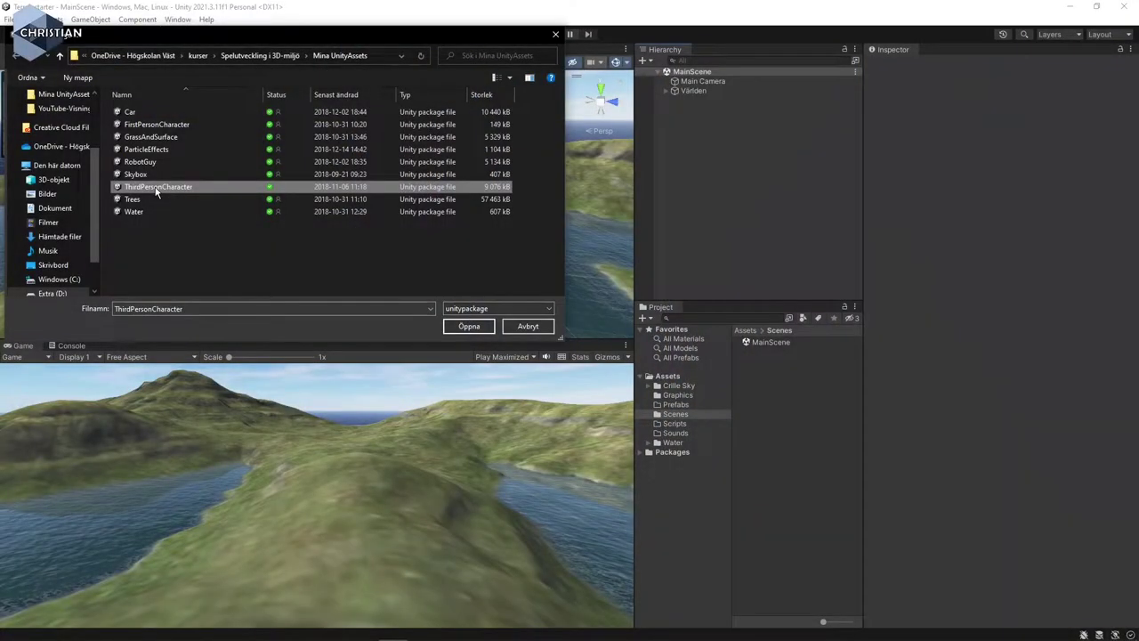
click(473, 328)
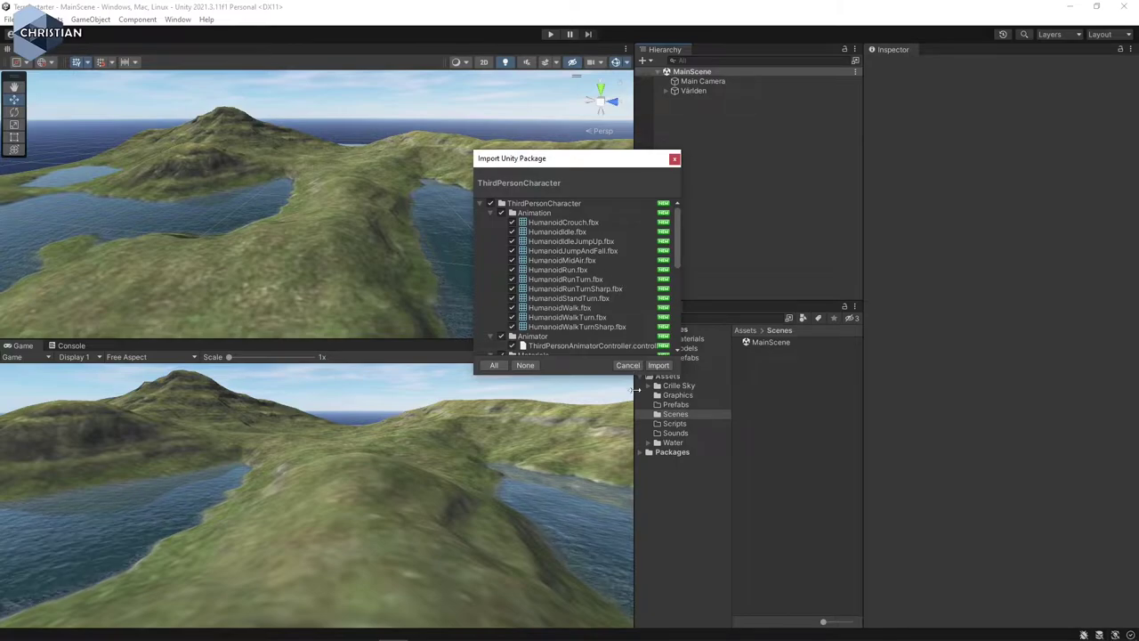
drag(623, 374, 623, 567)
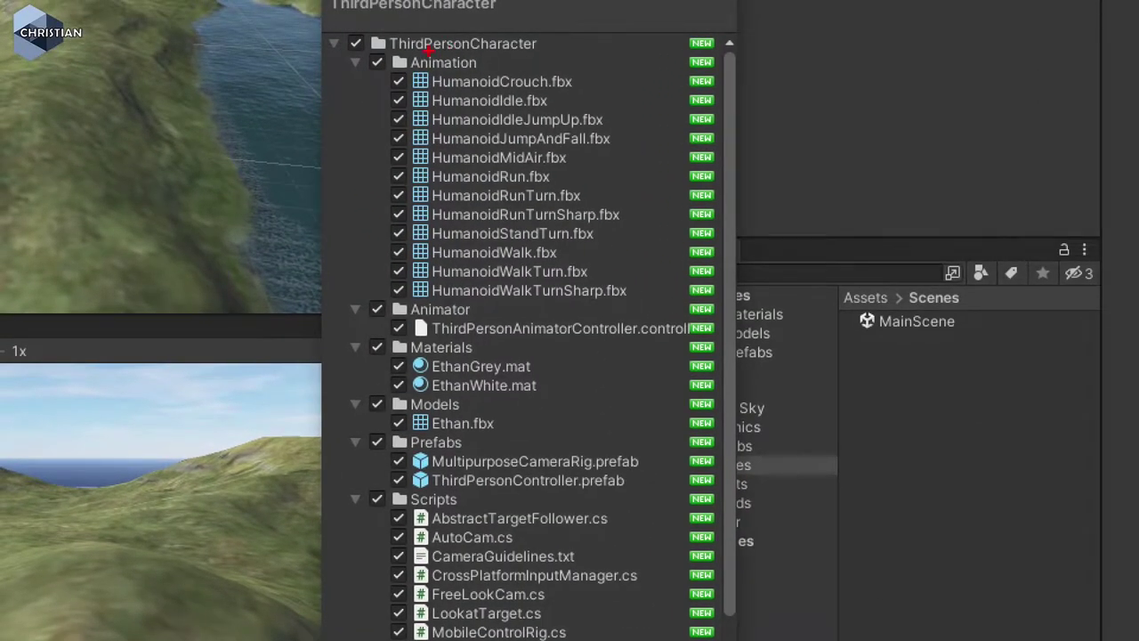
drag(375, 71, 477, 64)
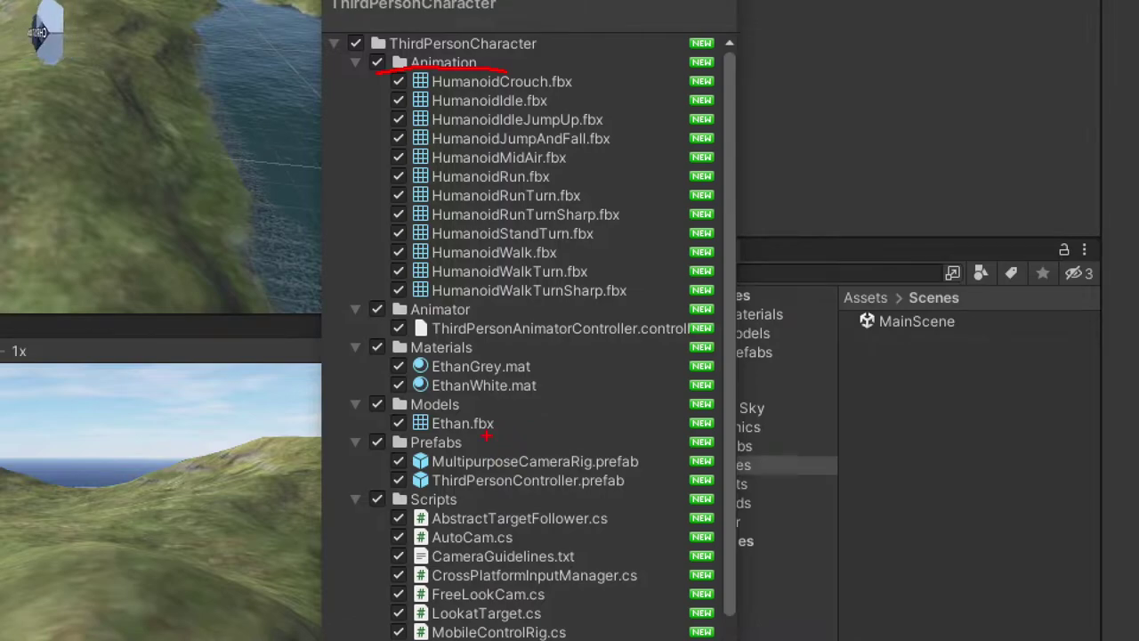
drag(471, 437, 500, 437)
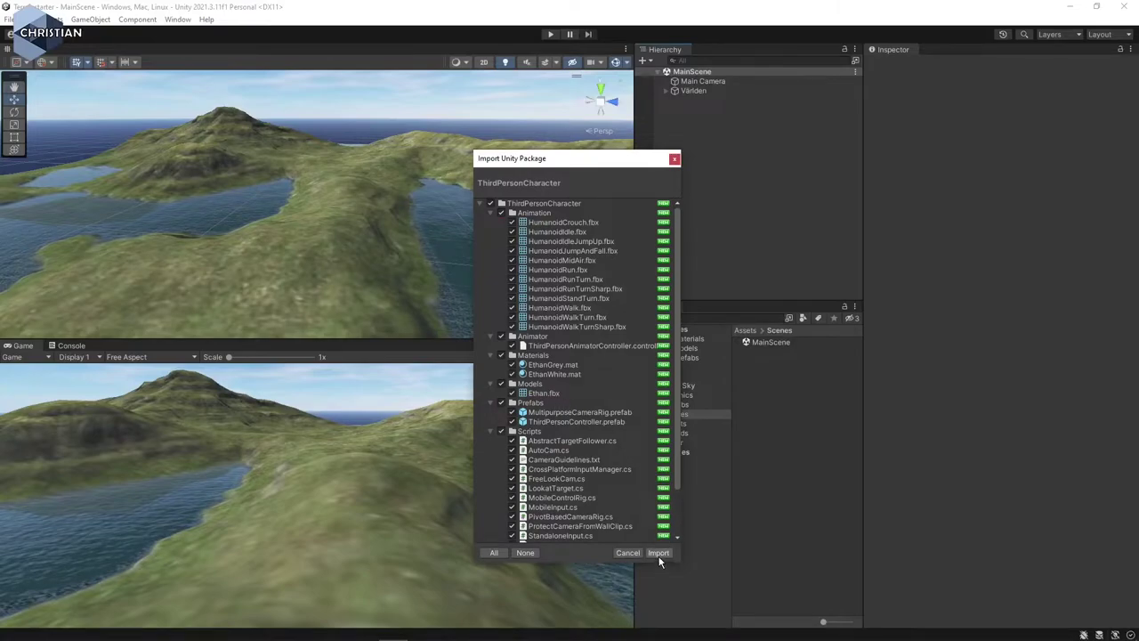
click(659, 554)
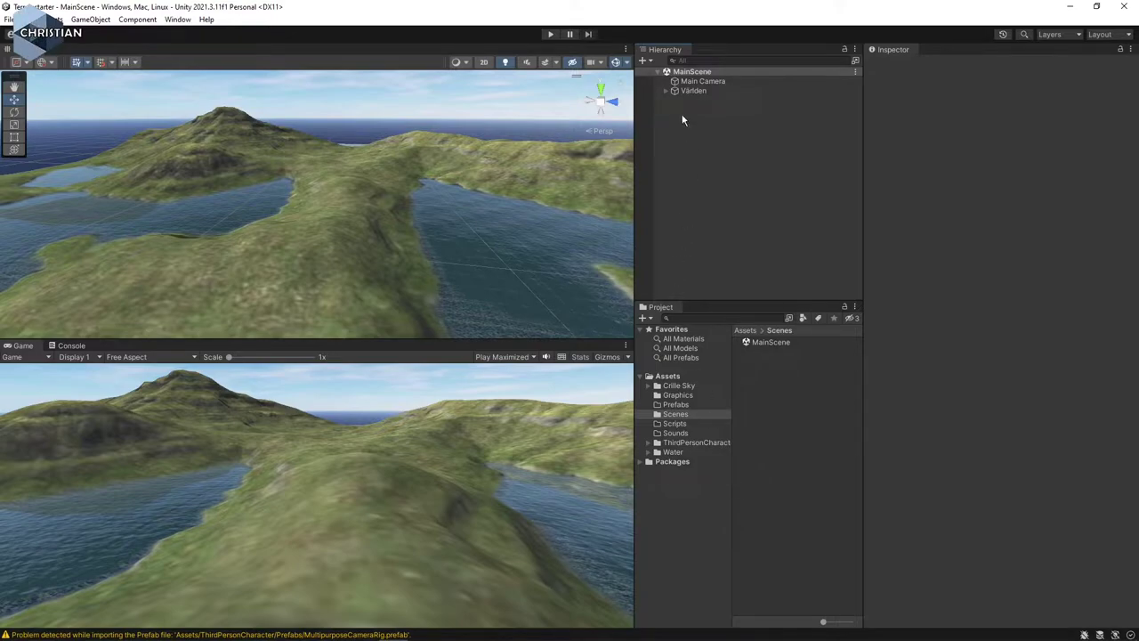
- Delete the Main Camera and add the ThirdPersonController prefab from the ThirdPersonCharacter Prefabs folder to the scene
click(718, 81)
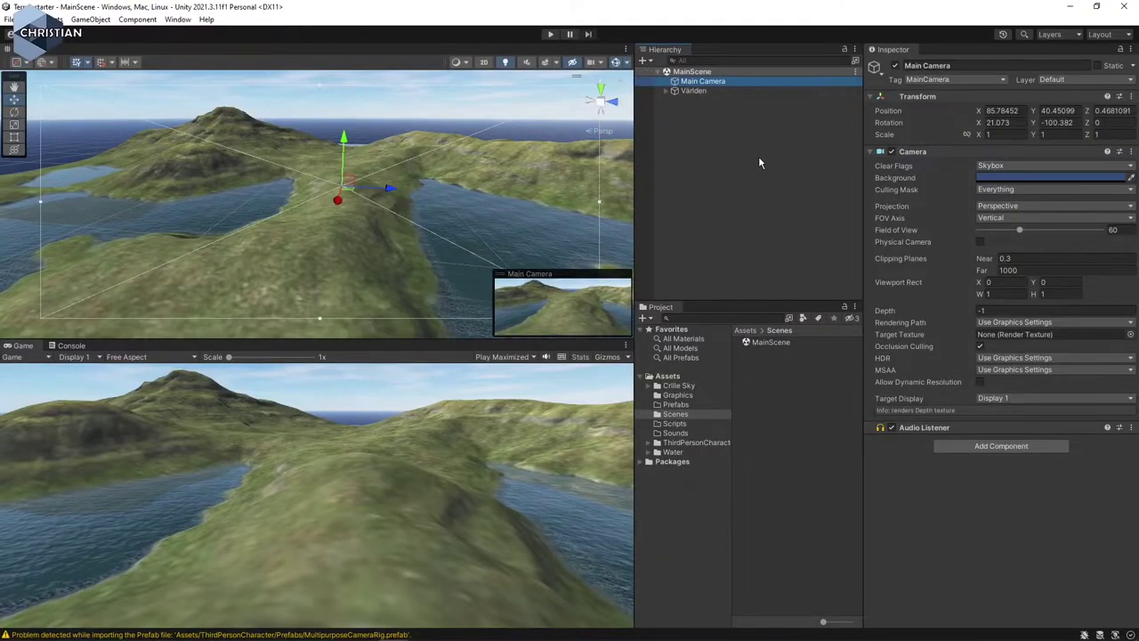
key(Delete)
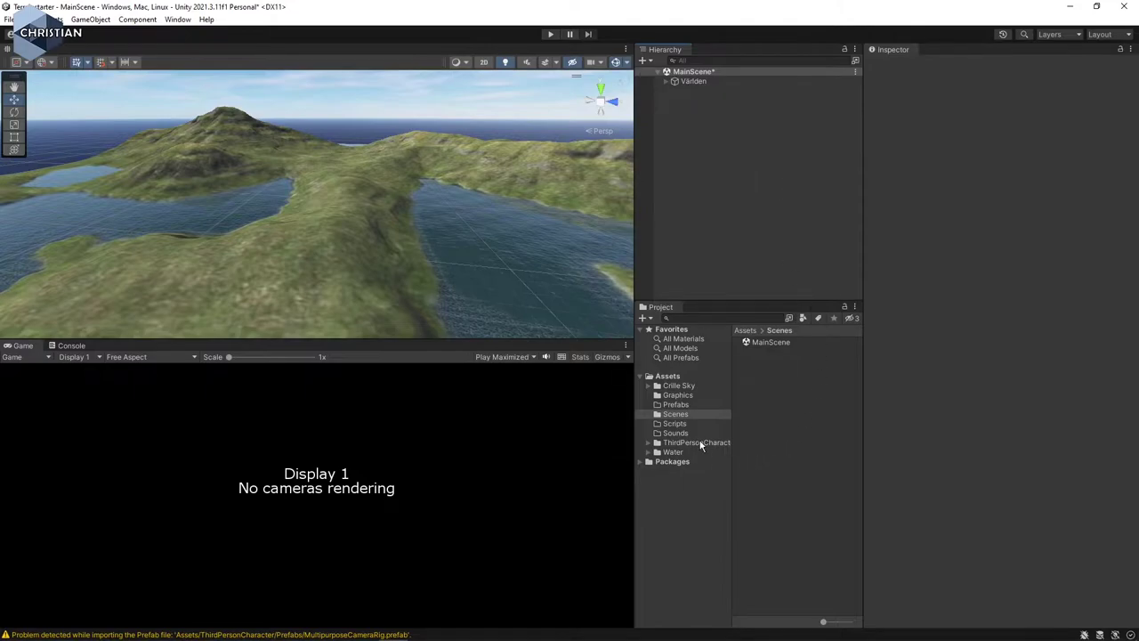
click(647, 442)
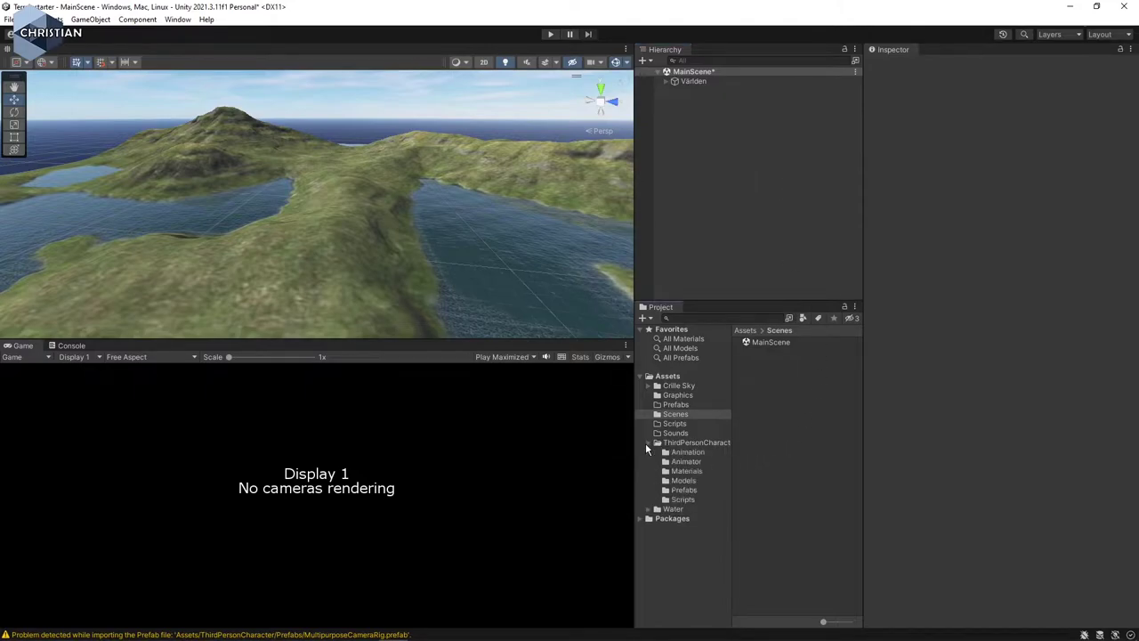
click(684, 491)
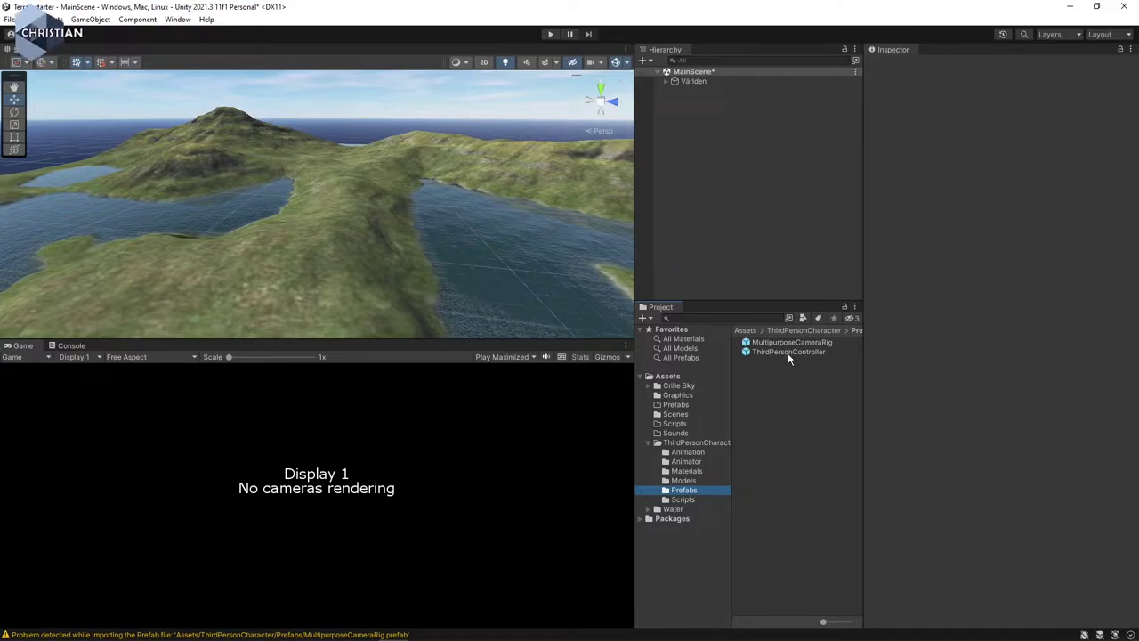
drag(788, 353, 687, 100)
drag(695, 144, 695, 144)
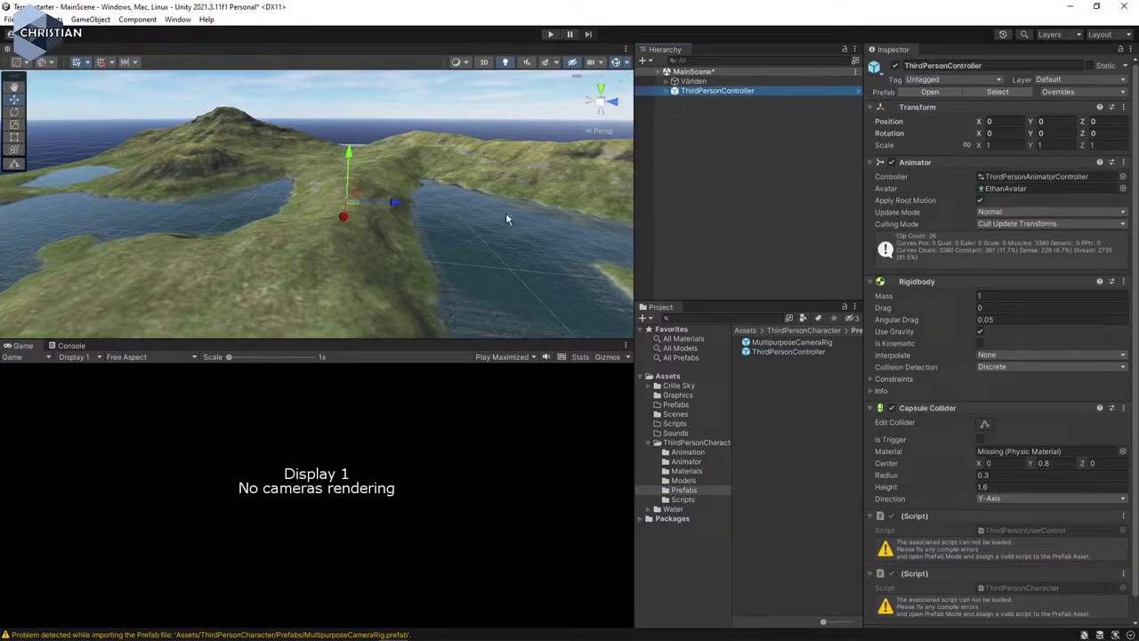
- Raise the ThirdPersonController out of the water to above the terrain, at a Y position of about 25.7
key(f)
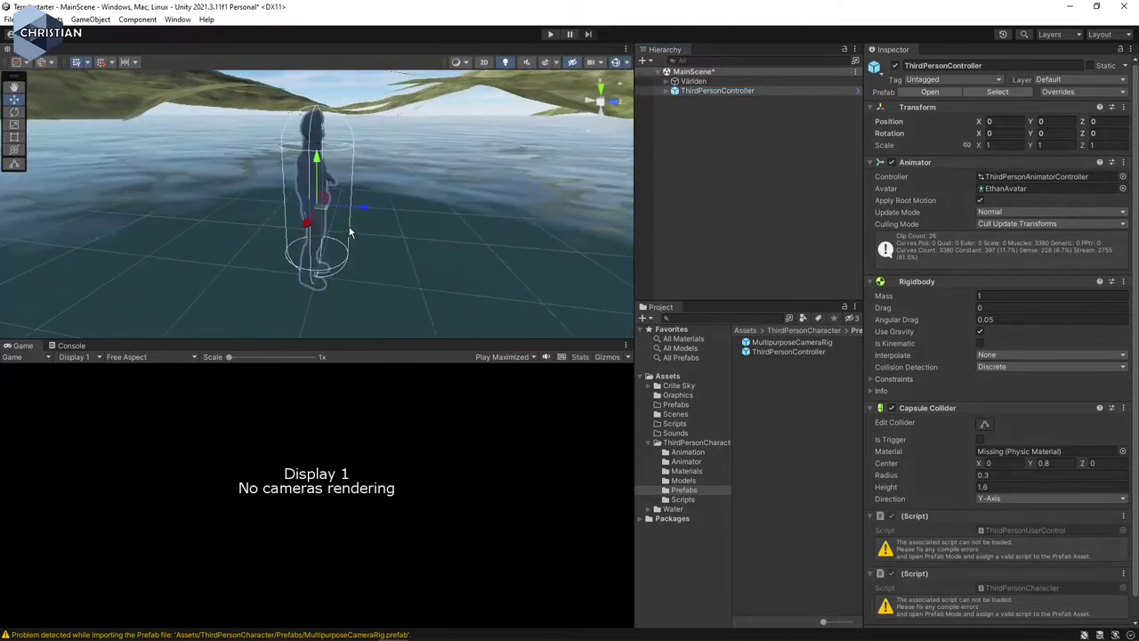
drag(352, 237, 345, 152)
scroll(364, 196, down, 5)
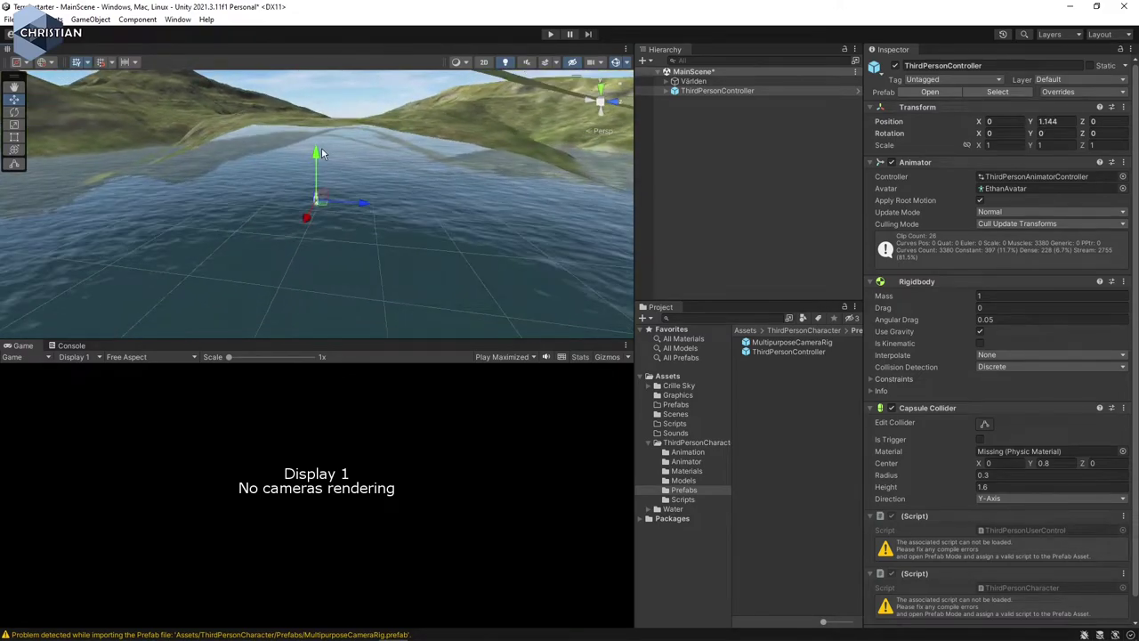
click(321, 147)
click(719, 91)
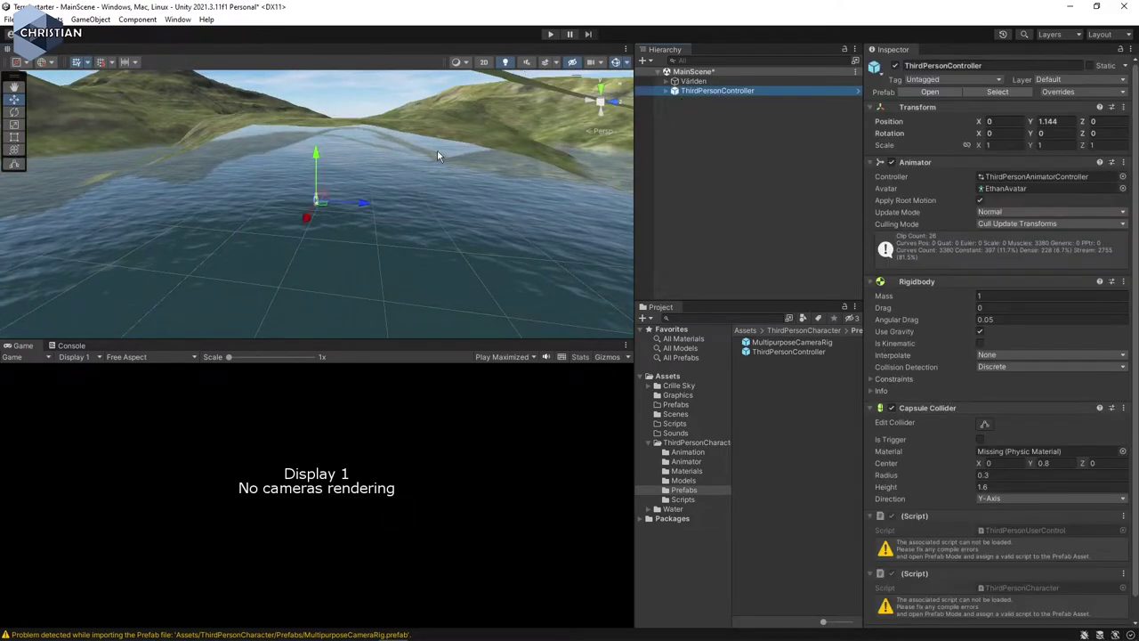
drag(316, 150, 323, 65)
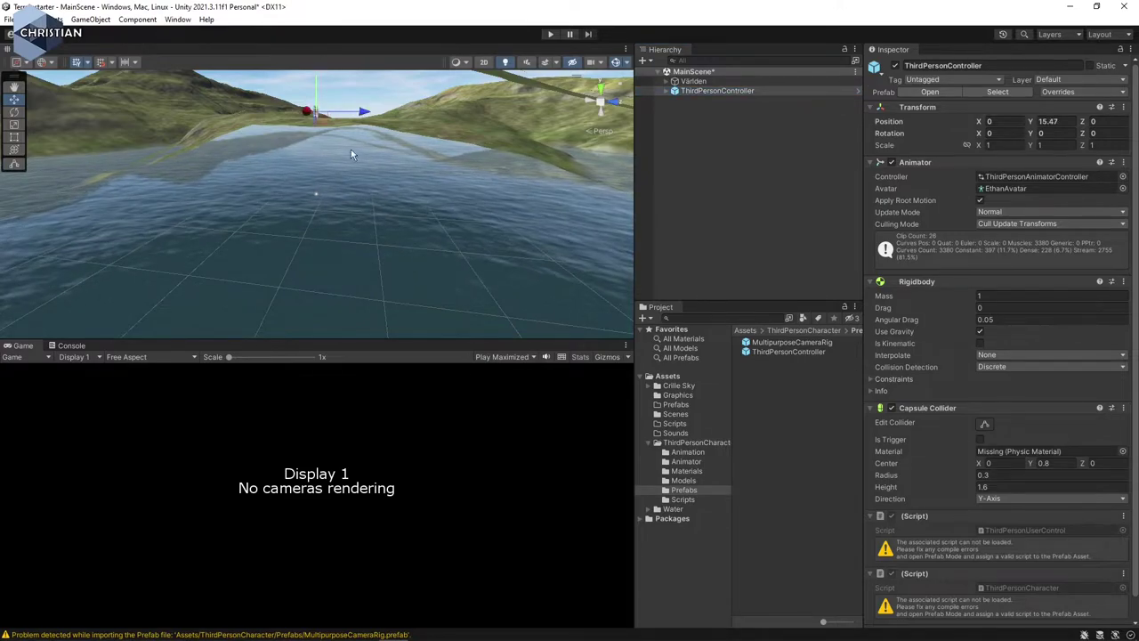
key(f)
drag(311, 124, 318, 100)
right_drag(330, 150, 378, 229)
scroll(380, 237, up, 3)
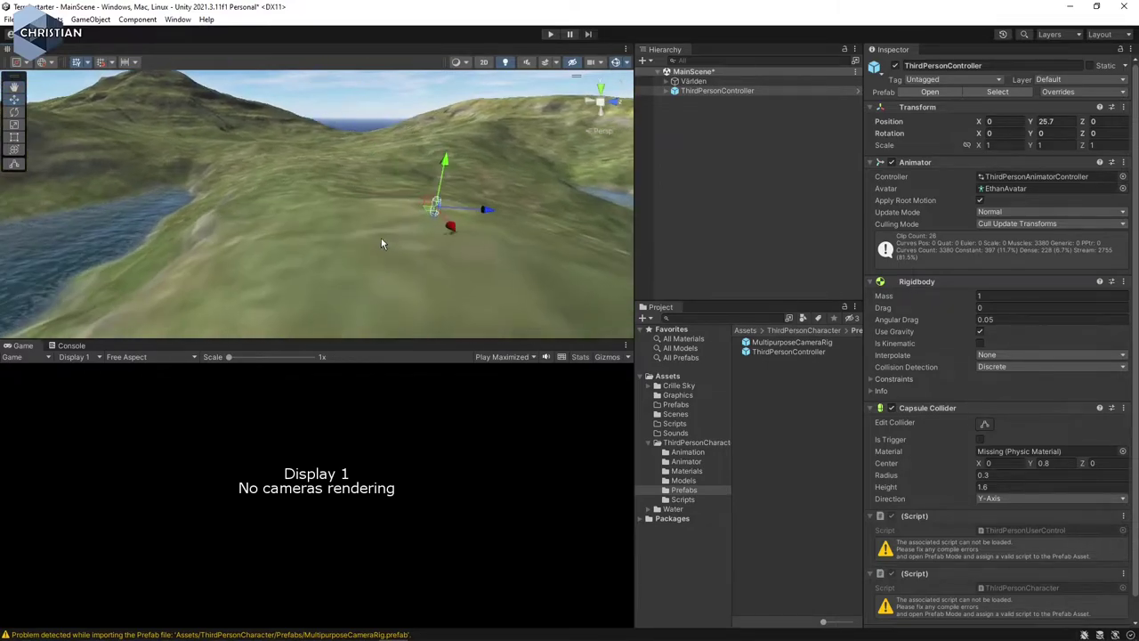
- Lower the ThirdPersonController onto the grassy hill, to a Y position of about 23.83
middle_drag(495, 247, 400, 244)
click(400, 245)
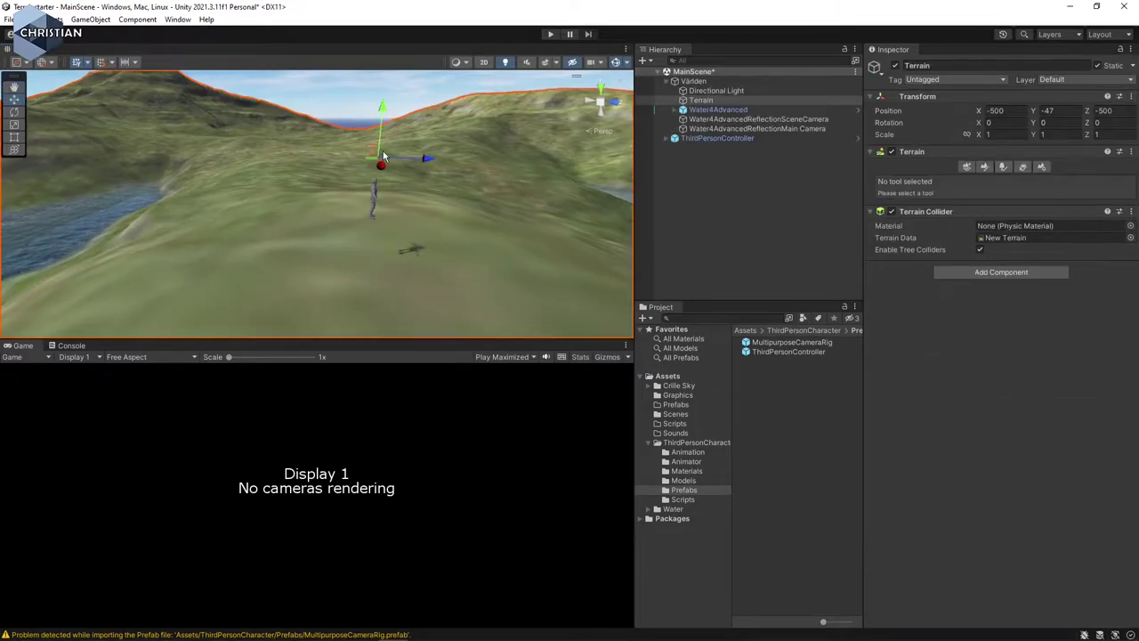
click(387, 220)
mouse_move(387, 220)
right_down()
mouse_move(404, 252)
mouse_move(386, 239)
right_up()
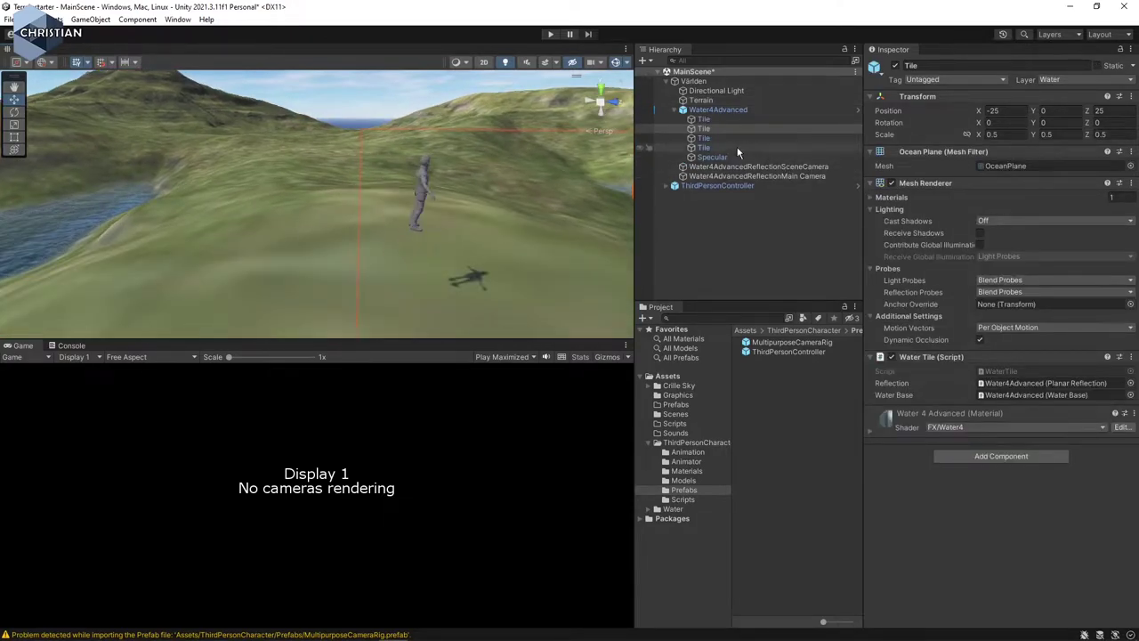
click(671, 109)
click(673, 110)
click(665, 81)
click(716, 89)
drag(429, 149, 427, 233)
alt+drag(378, 296, 438, 250)
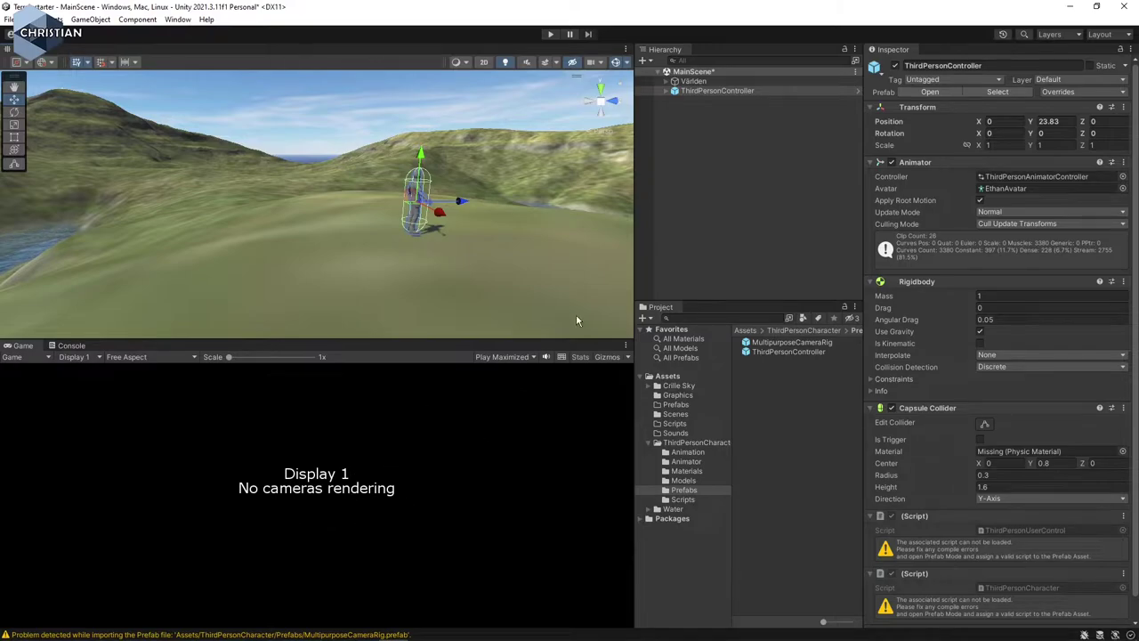
click(760, 168)
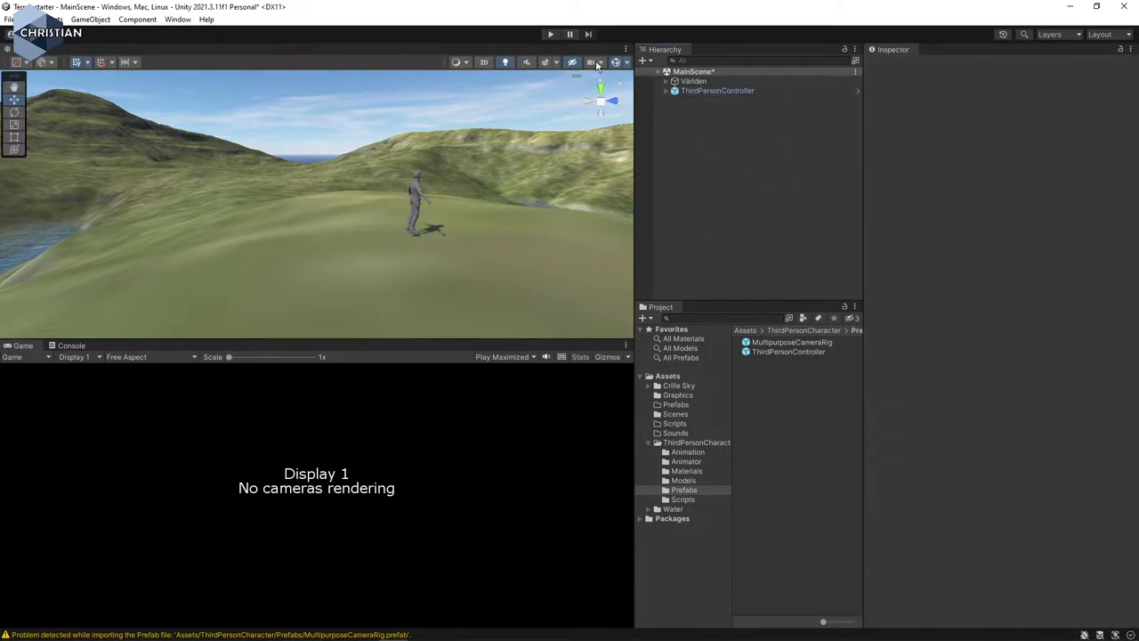
- Create a new camera and align it with a scene view from behind the character
click(645, 61)
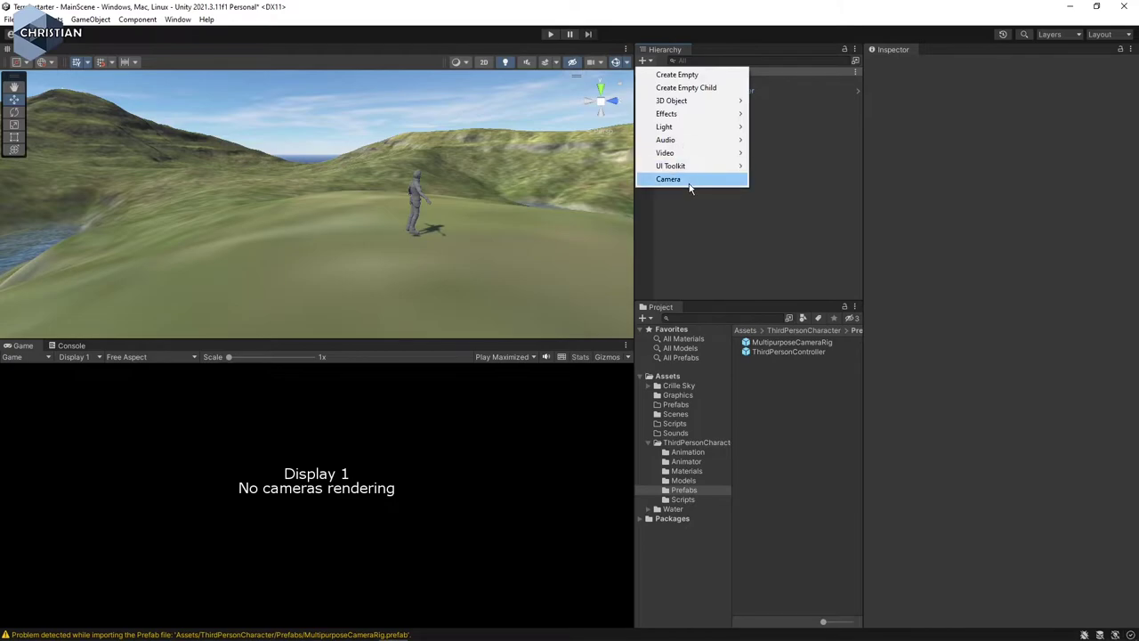
click(689, 183)
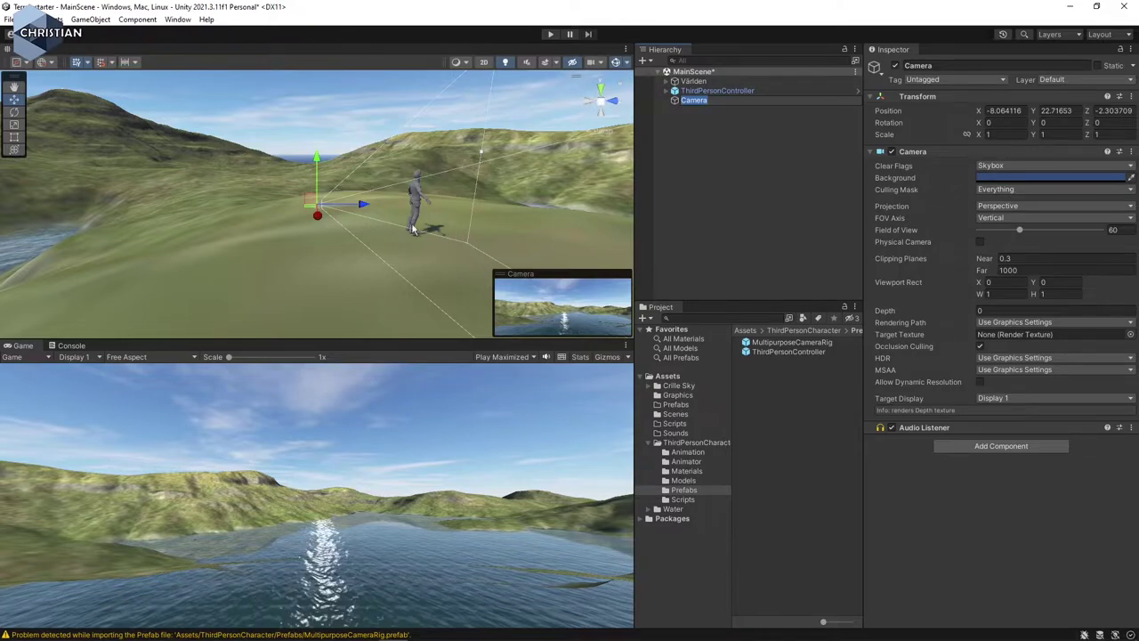
alt+drag(601, 98, 405, 223)
scroll(391, 237, up, 3)
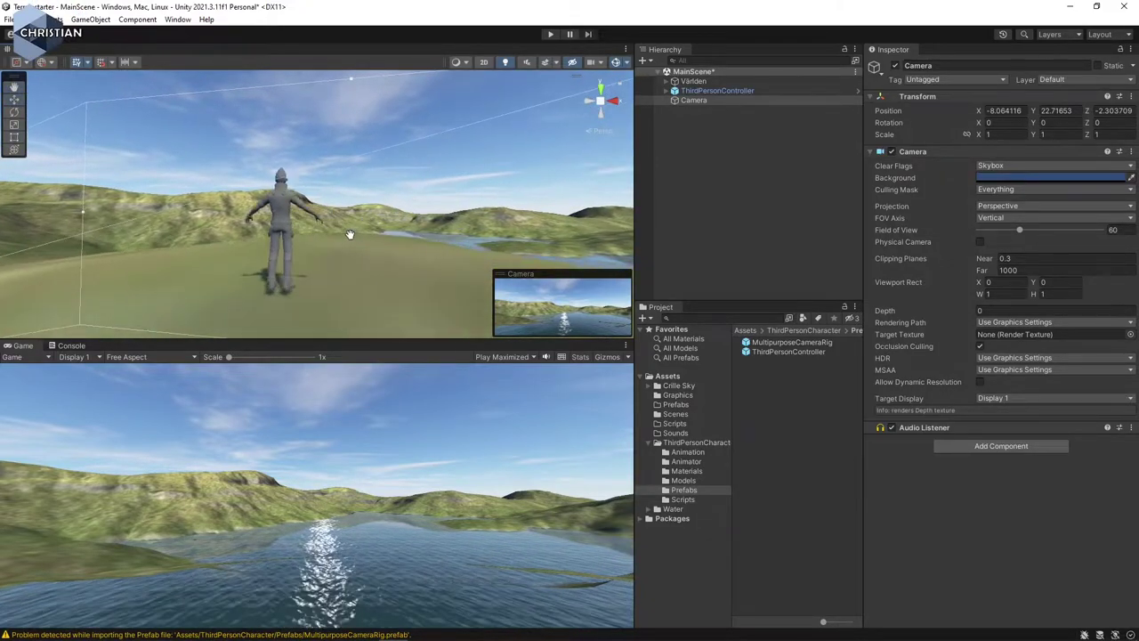
mouse_move(358, 234)
alt+mouse_down()
mouse_move(332, 254)
mouse_move(400, 240)
mouse_move(348, 233)
mouse_move(359, 241)
alt+mouse_up()
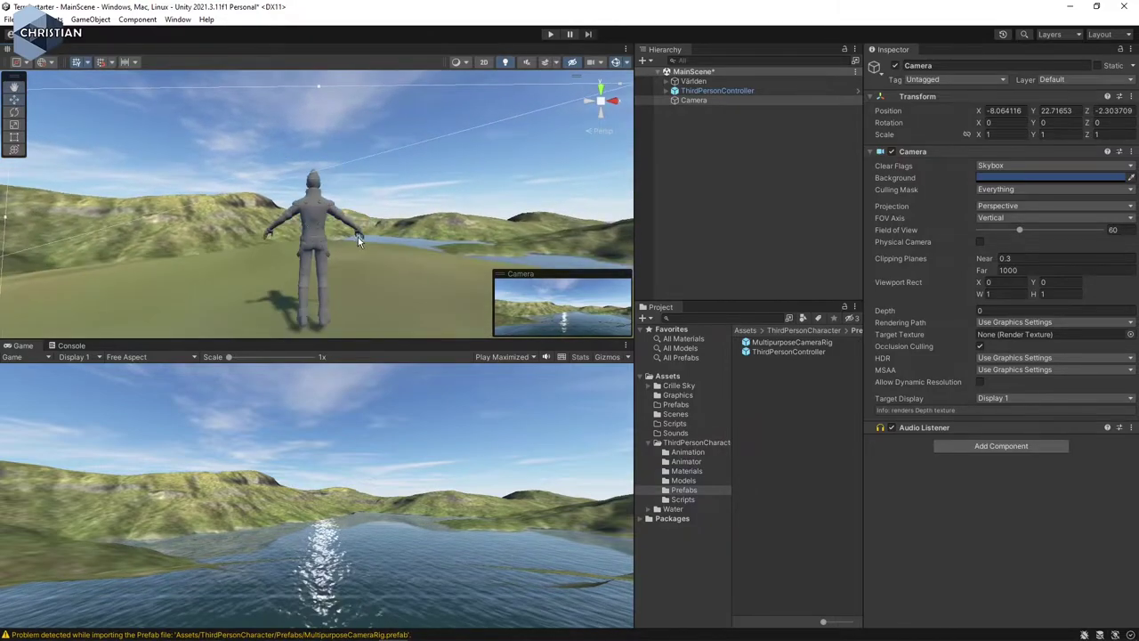
click(711, 101)
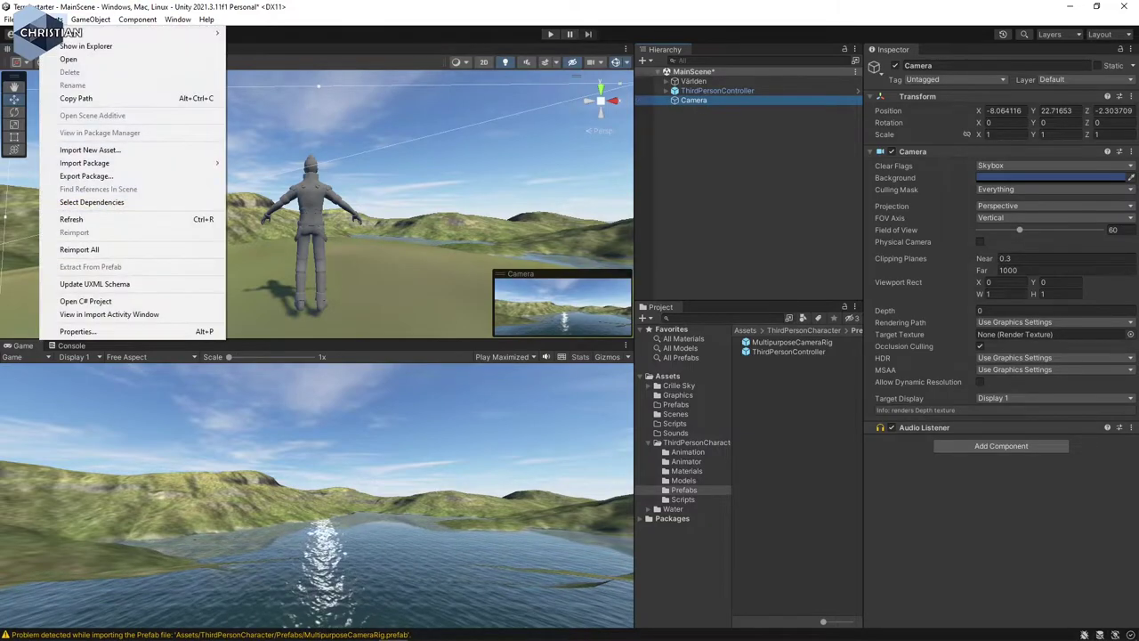
mouse_move(27, 18)
mouse_move(91, 19)
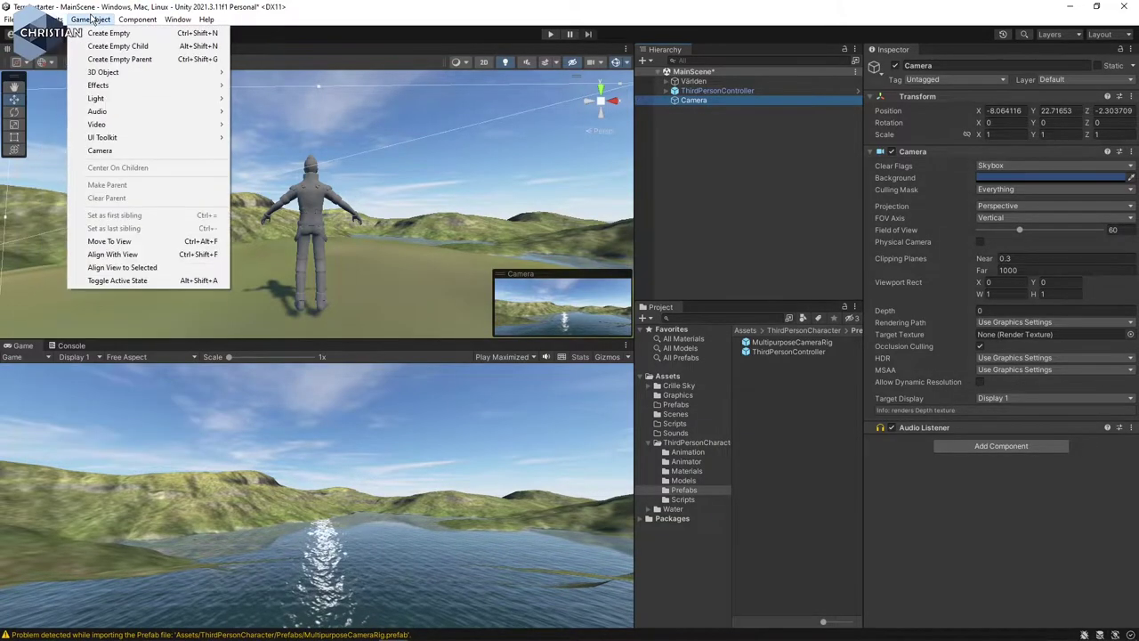
click(146, 256)
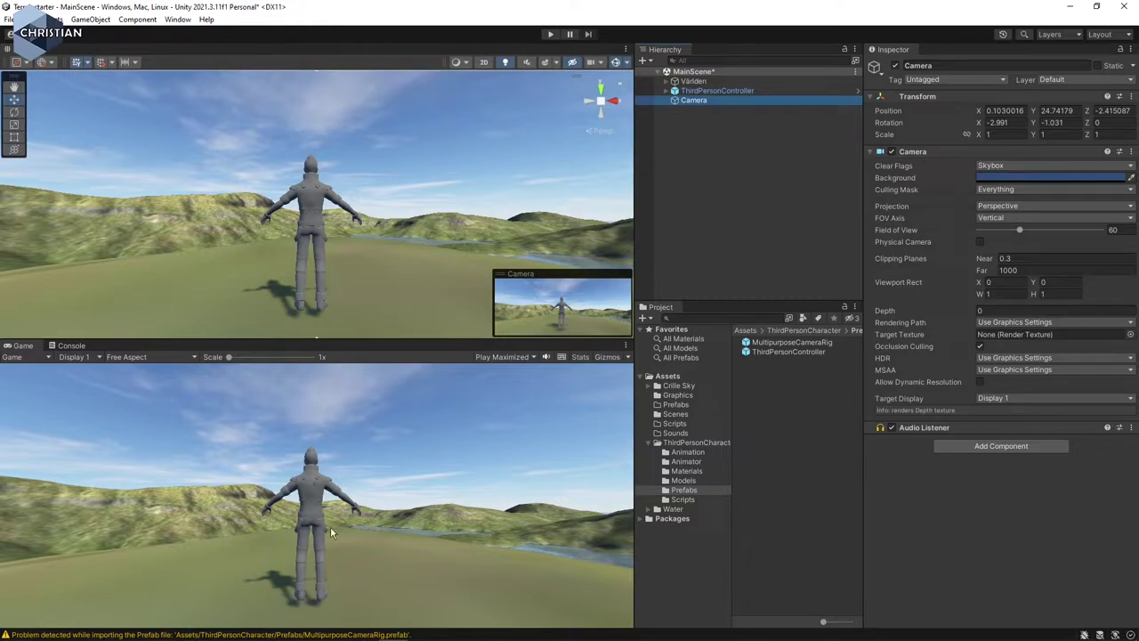
- Save the scene and try to run the game
click(723, 145)
key(ctrl+s)
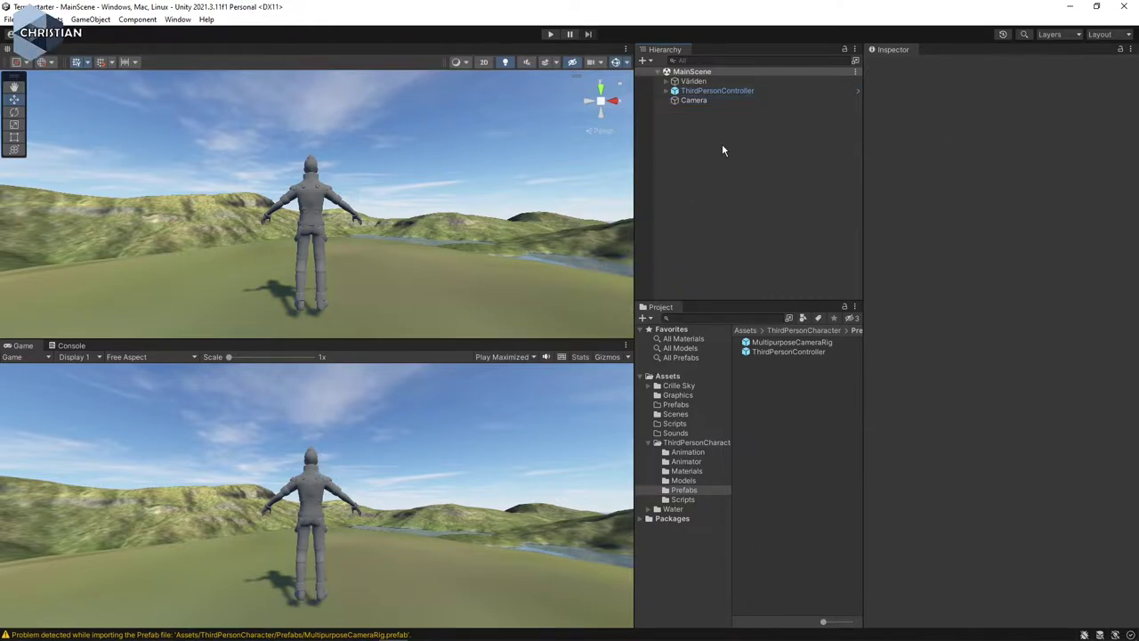
click(551, 35)
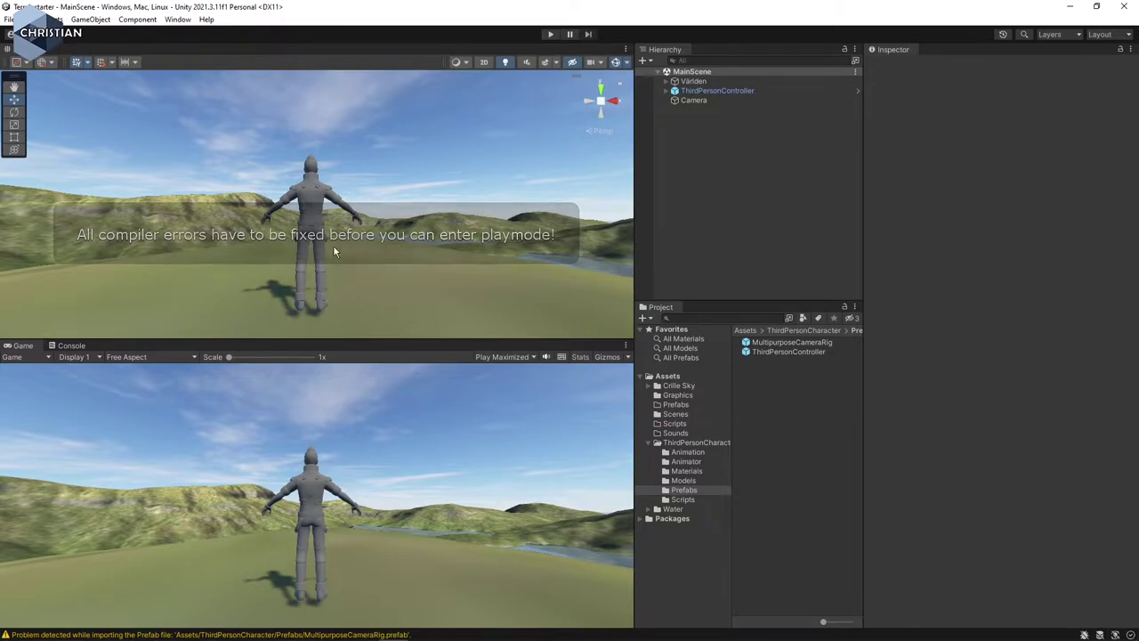
- Examine the compiler errors in the console, starting with the first TouchPad.cs entry
double_click(388, 635)
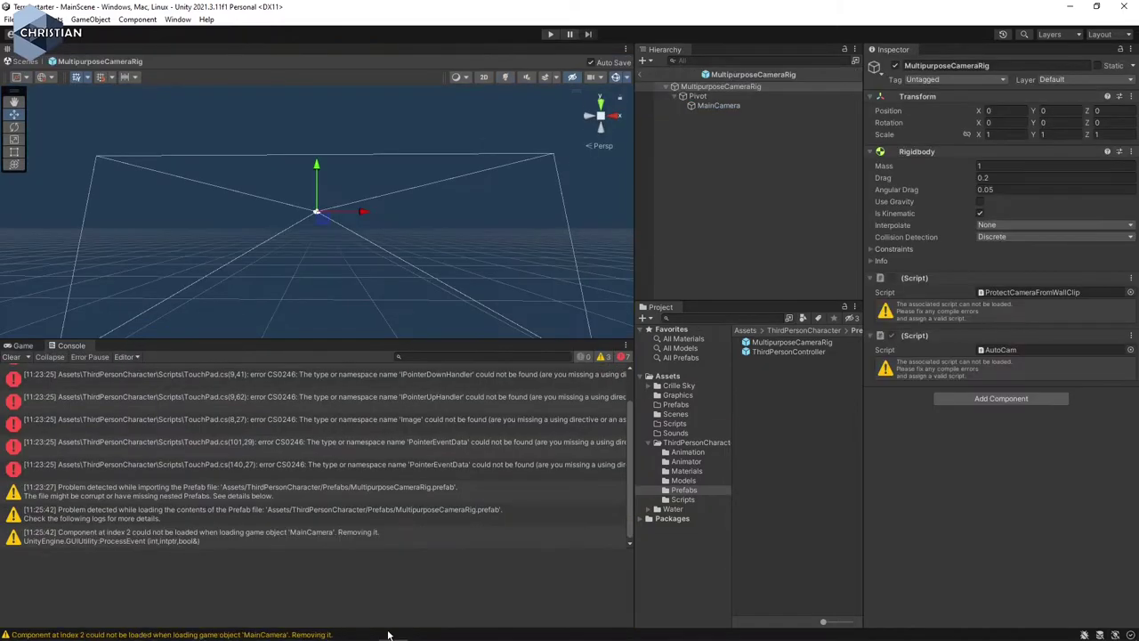
scroll(281, 431, up, 2)
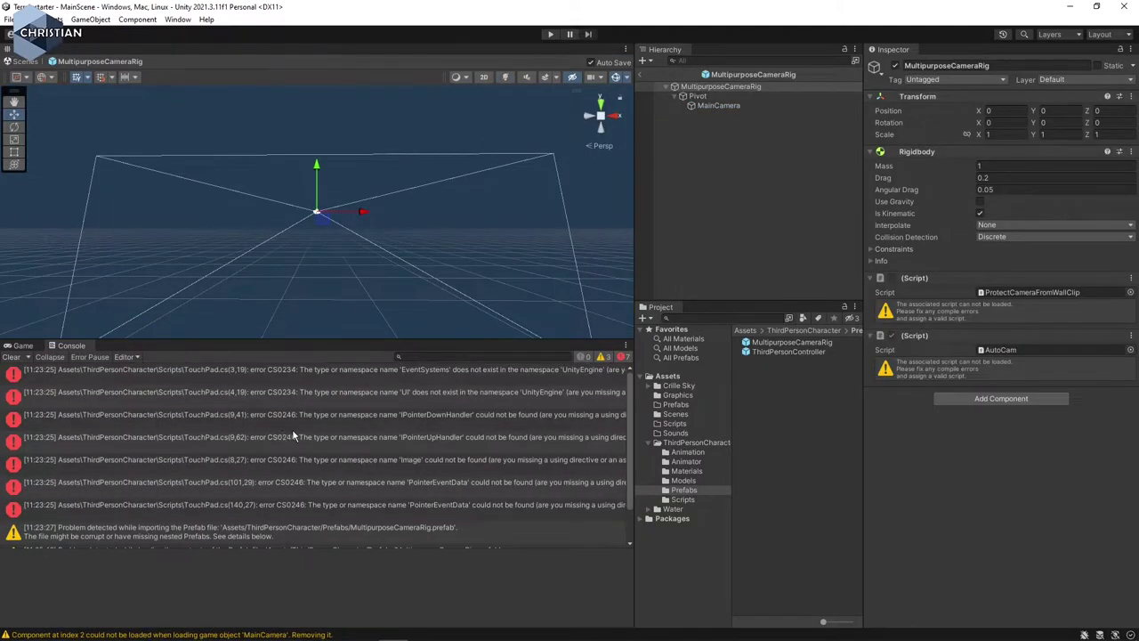
click(348, 380)
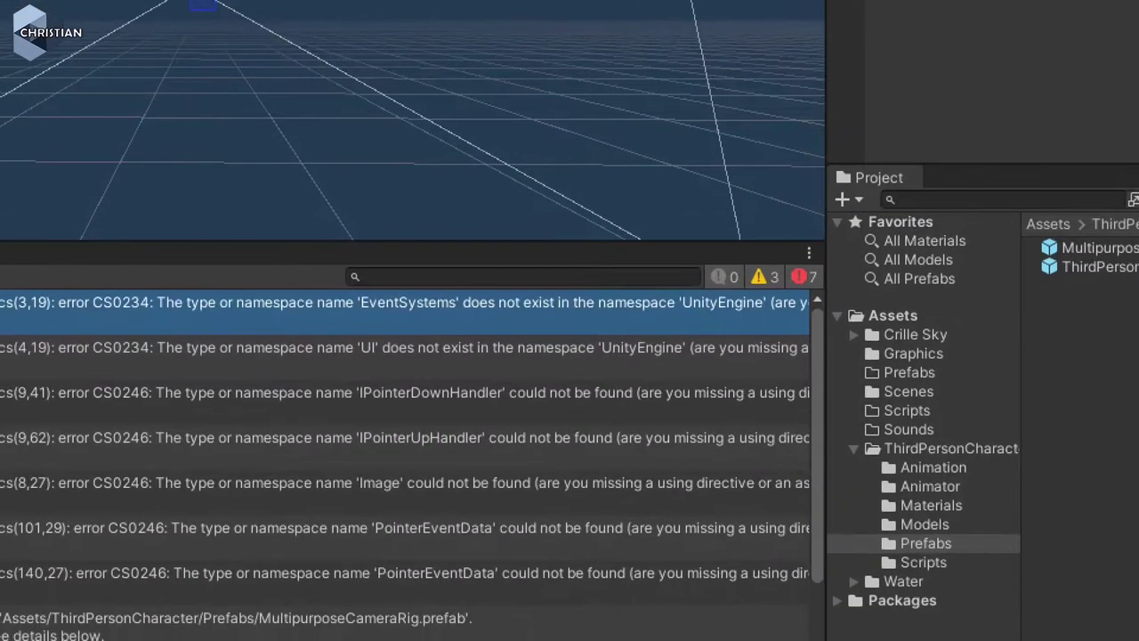
- Find the Unity UI package in the Unity Registry by searching for "ui", install it, and return from the MultipurposeCameraRig prefab to MainScene
drag(347, 347, 493, 322)
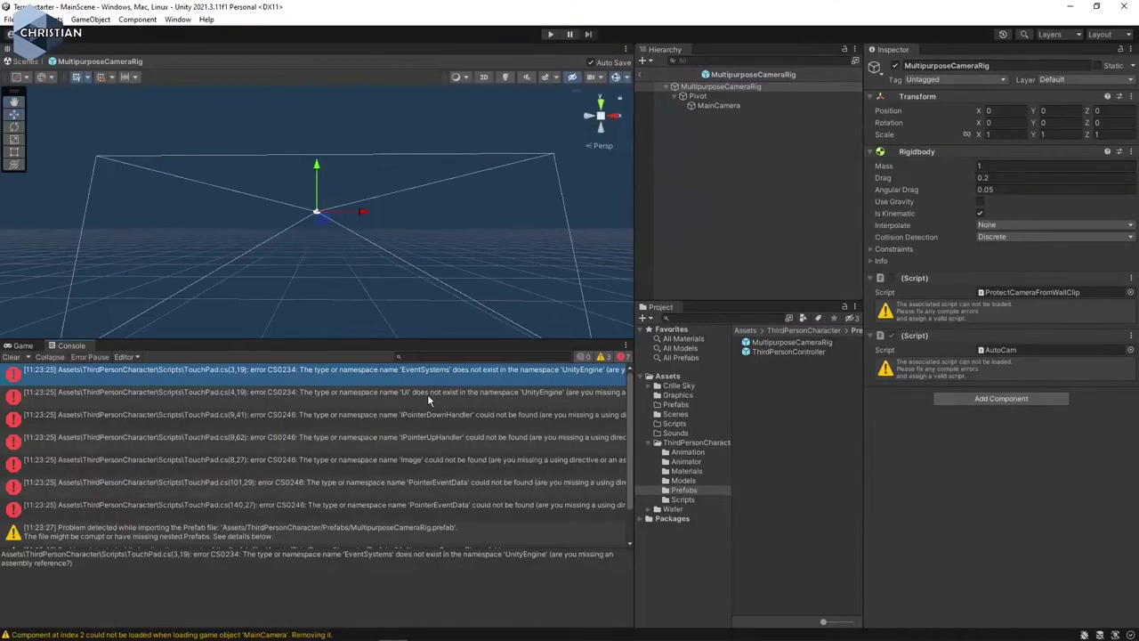
click(177, 18)
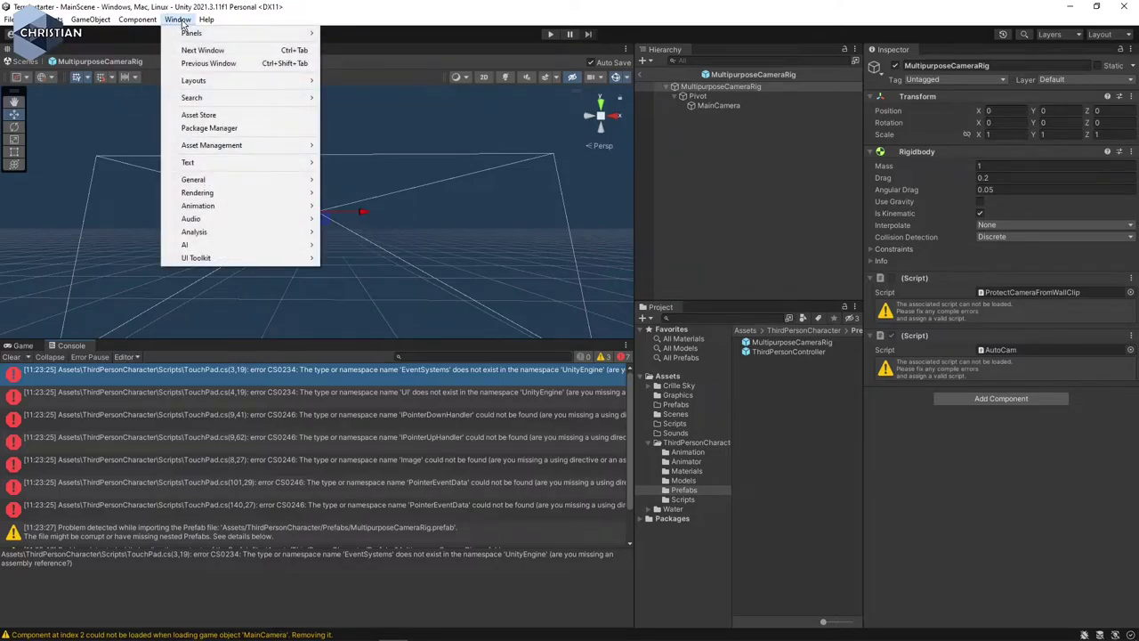
click(209, 128)
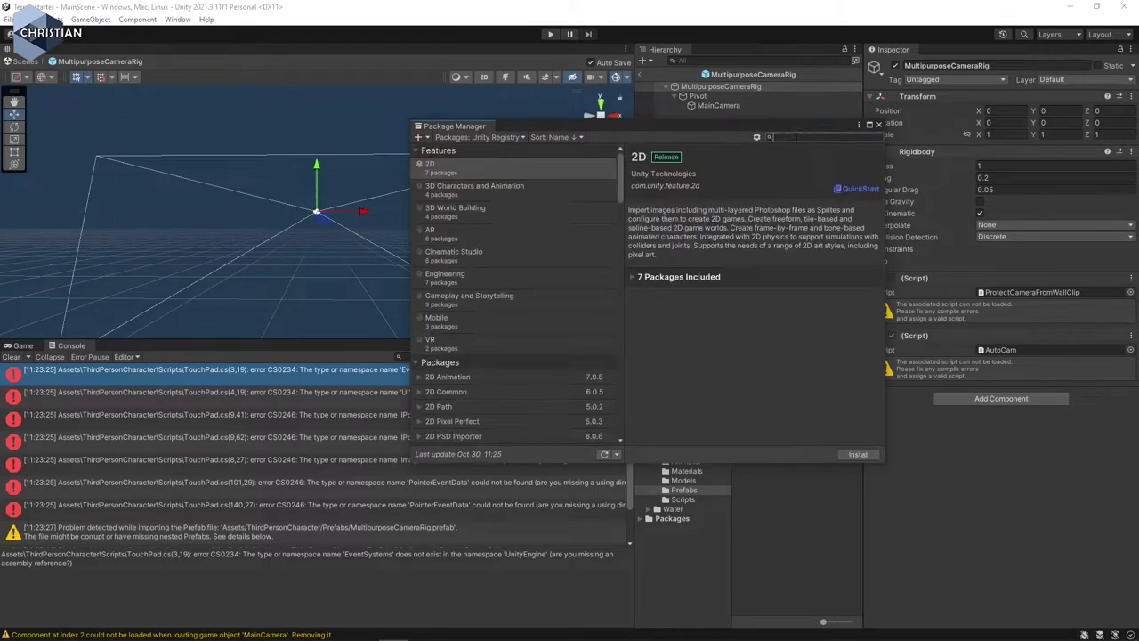
text(jui)
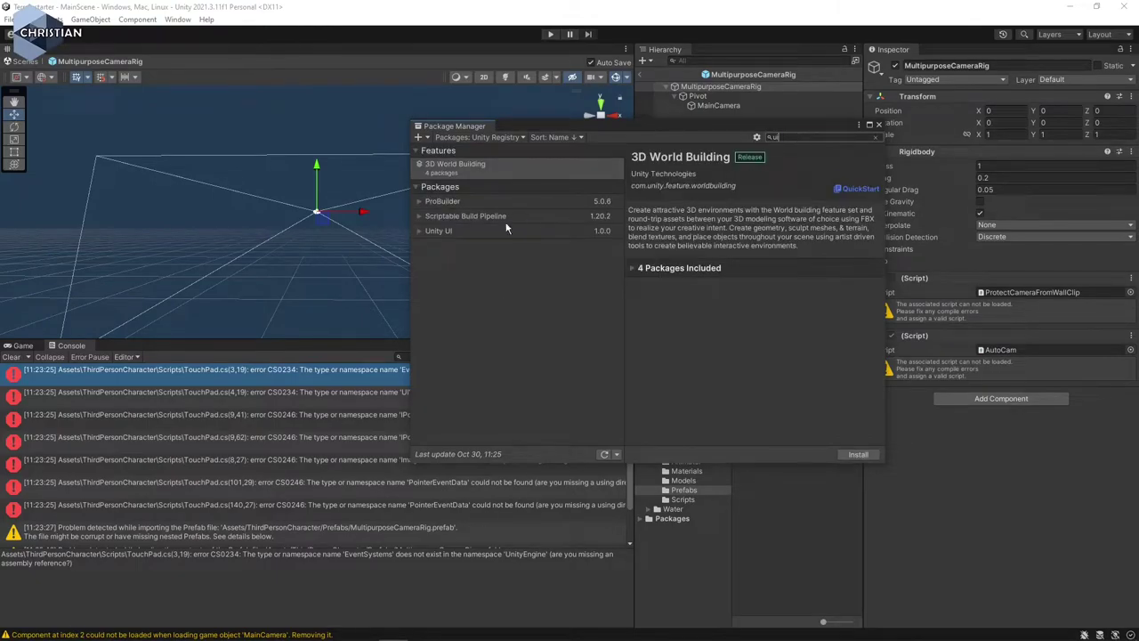
click(485, 233)
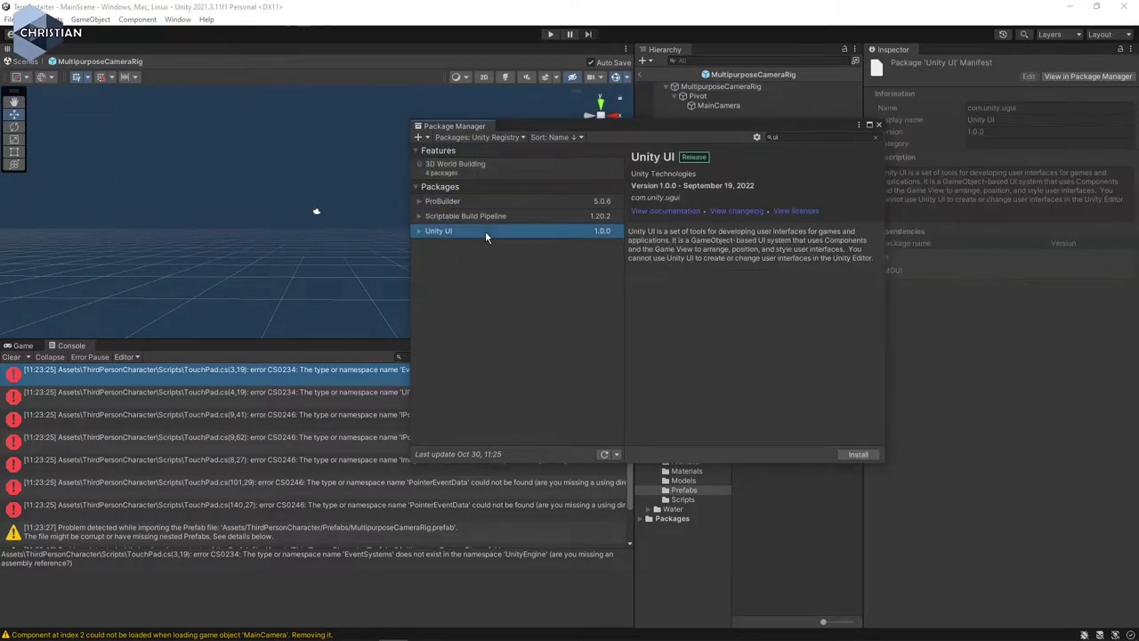
click(856, 455)
click(878, 126)
click(641, 74)
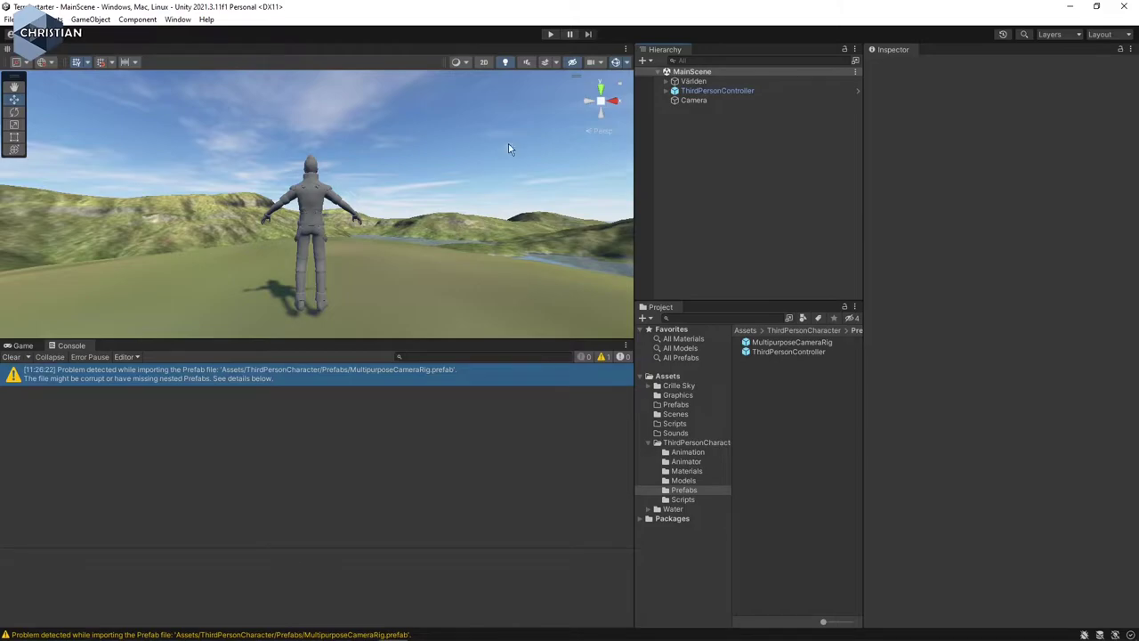
- Run the game, test moving the character in all directions, jumping and crouching, and stop play mode
click(551, 36)
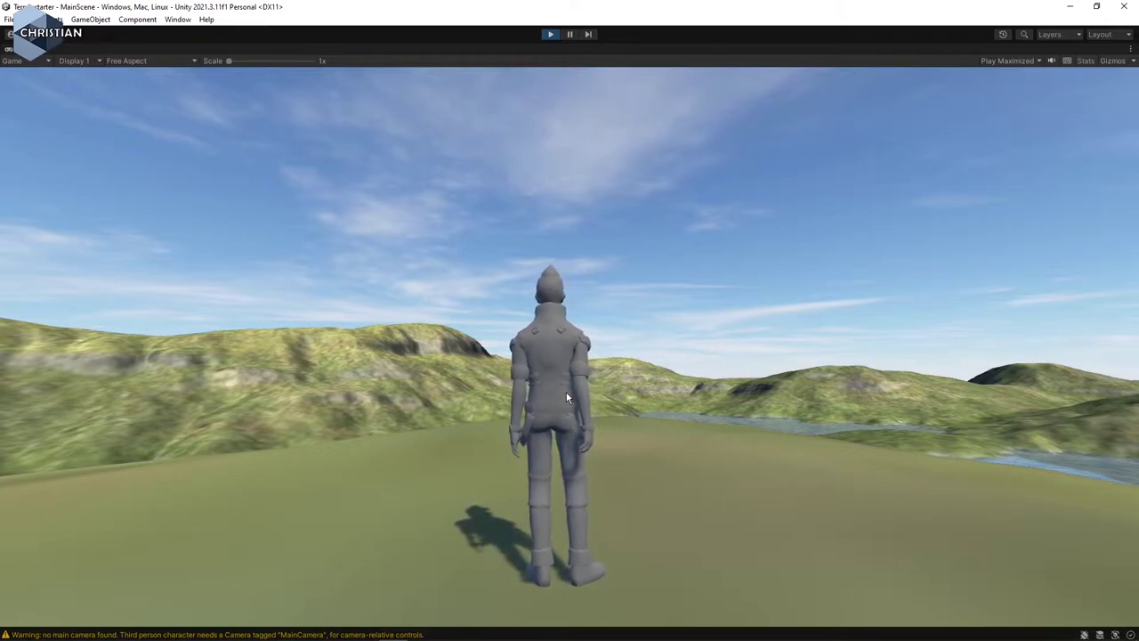
key(w)
key(s)
key(space)
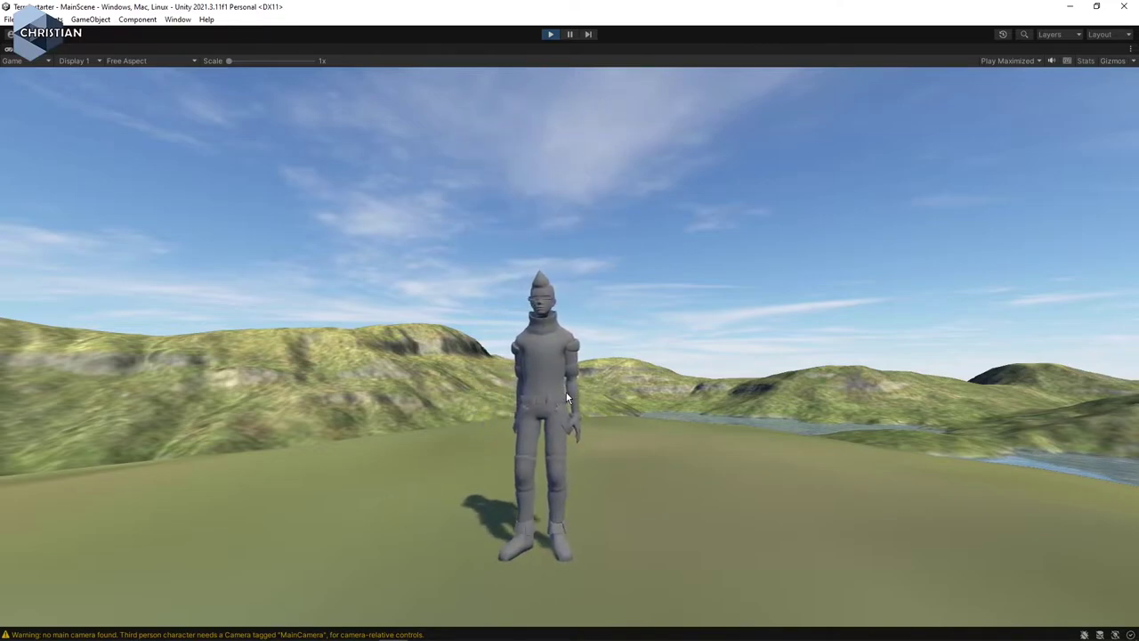
key(c)
key(c)
key(w)
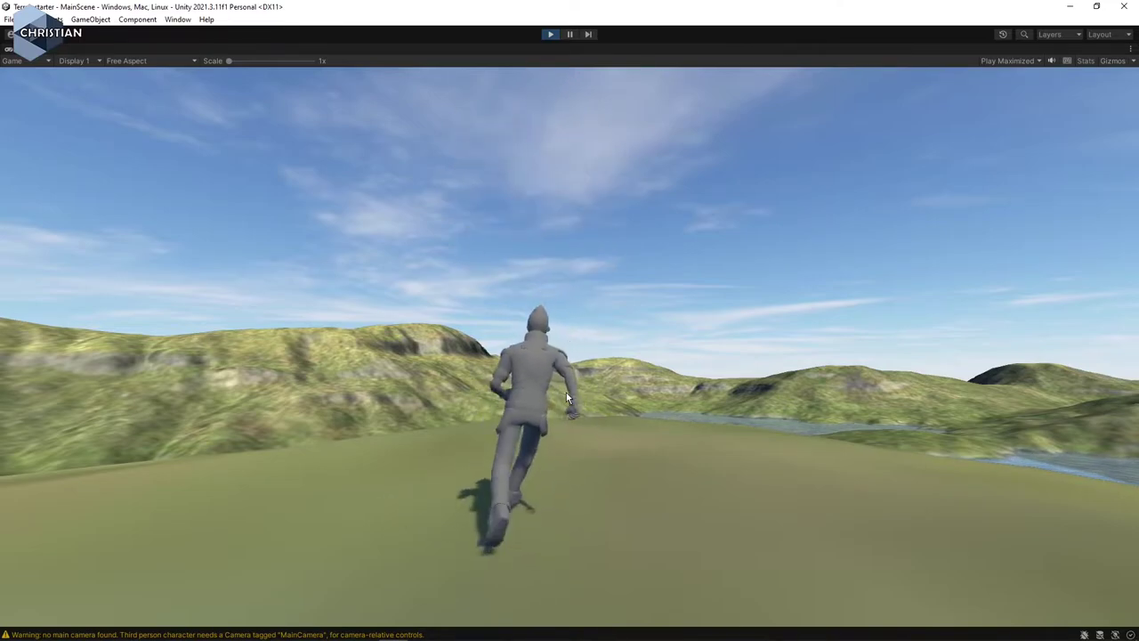
key(a)
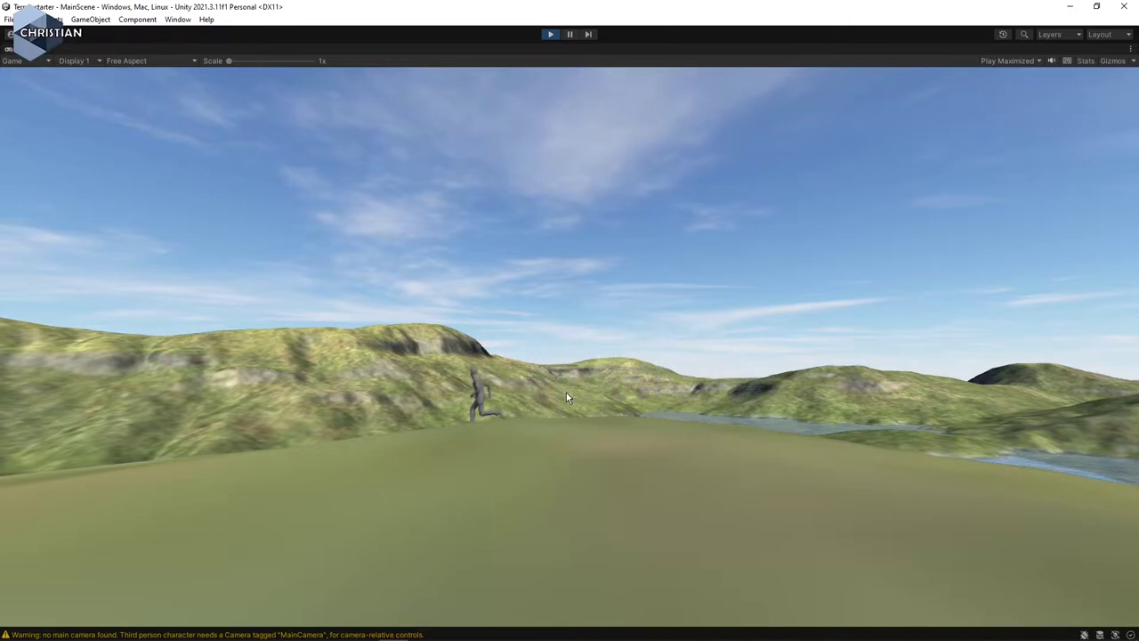
key(s)
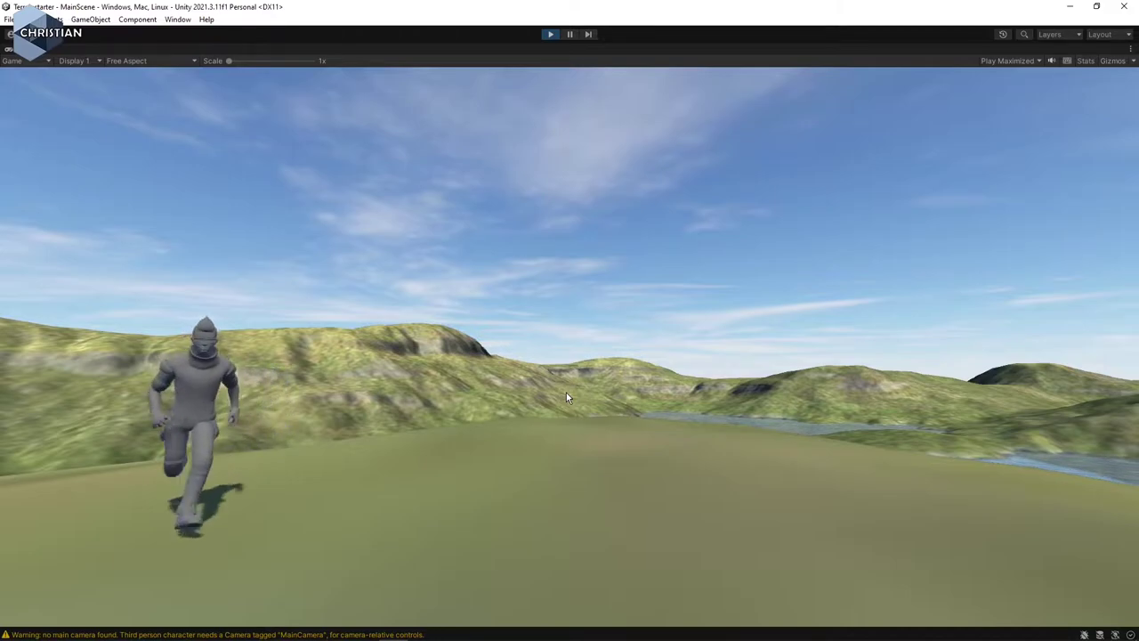
key(d)
key(s)
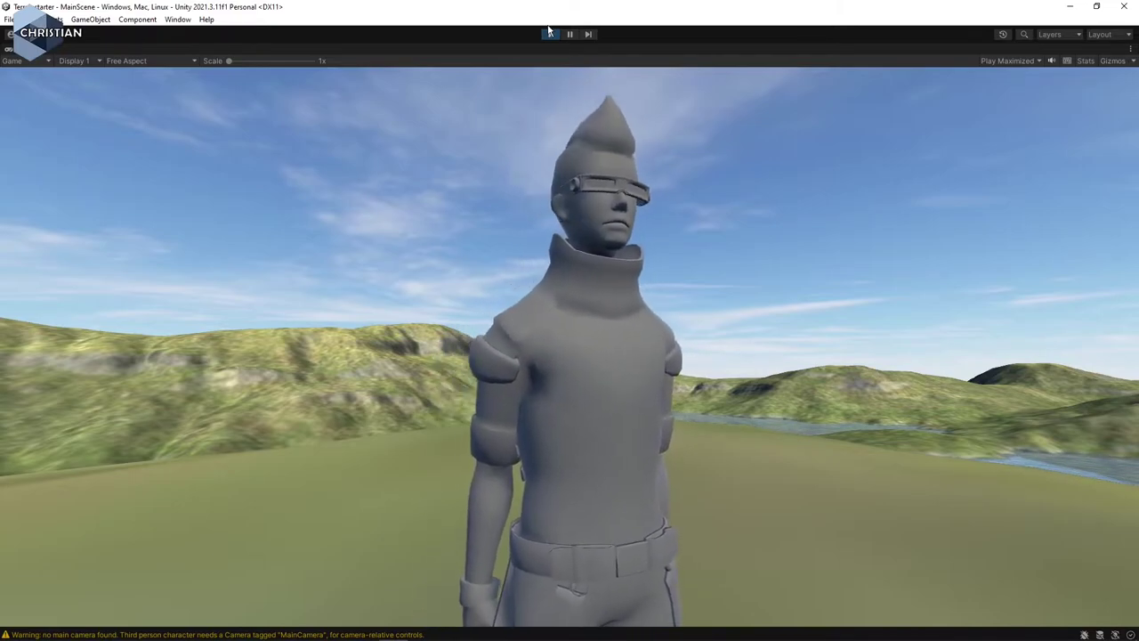
key(ctrl+p)
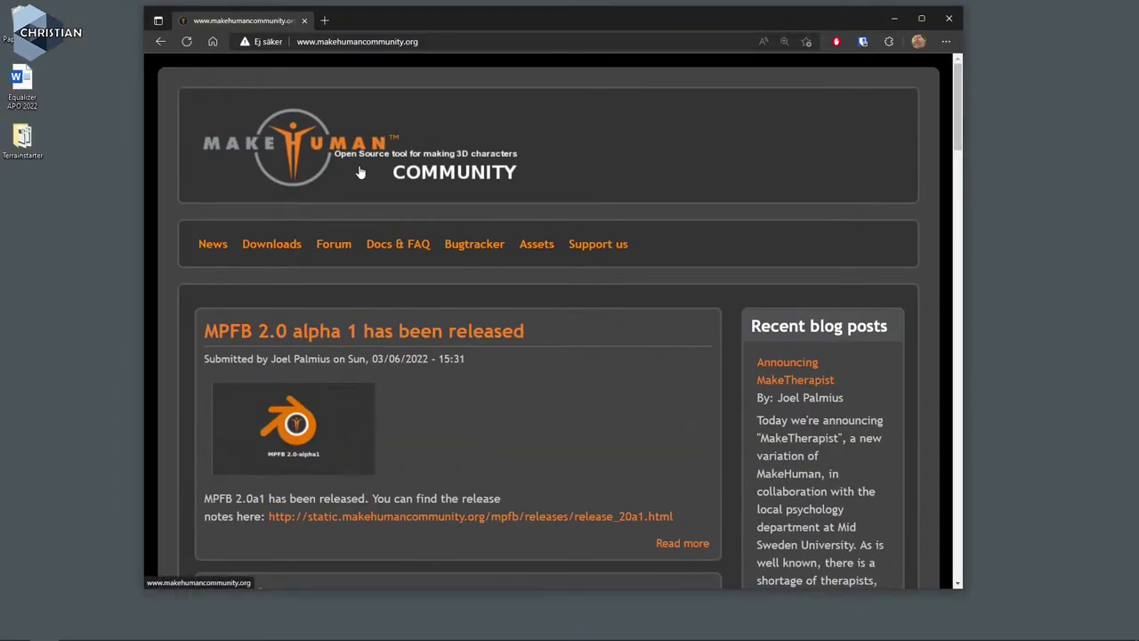
- Open the Downloads page of the MakeHuman Community site, and switch to the MakeHuman application with the browser minimised
click(293, 247)
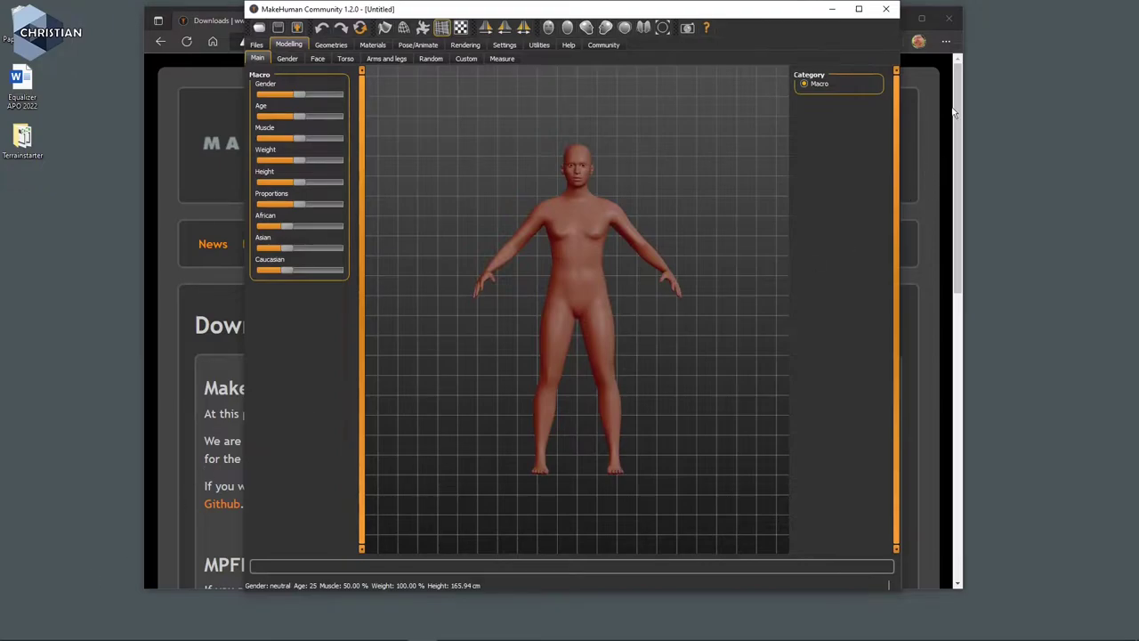
click(950, 68)
click(894, 18)
drag(725, 11, 719, 19)
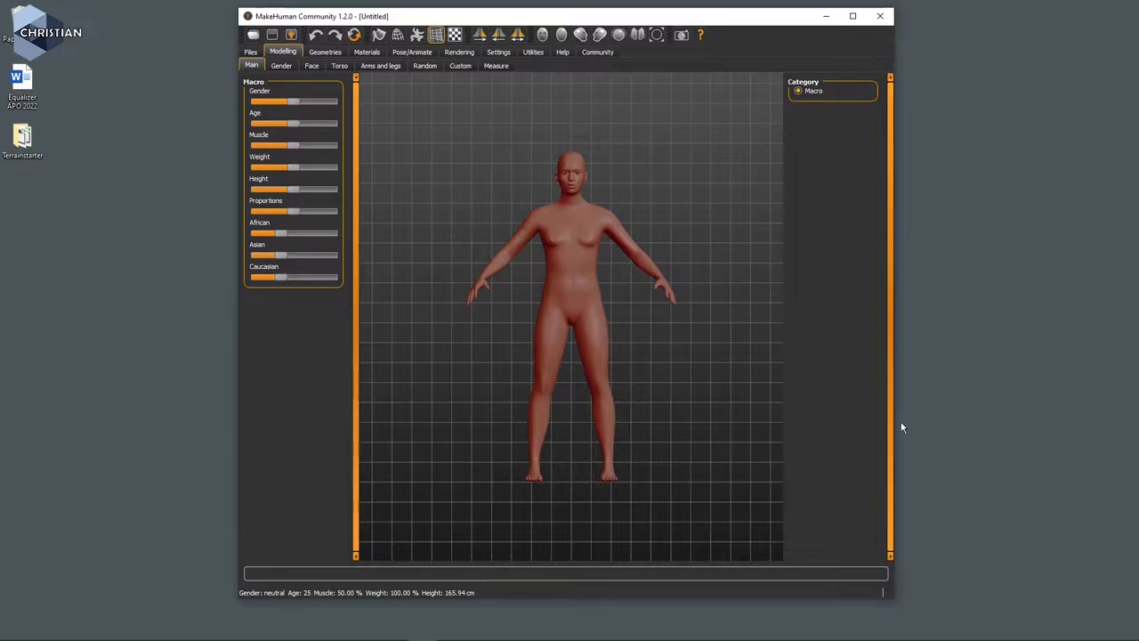
drag(898, 423, 974, 428)
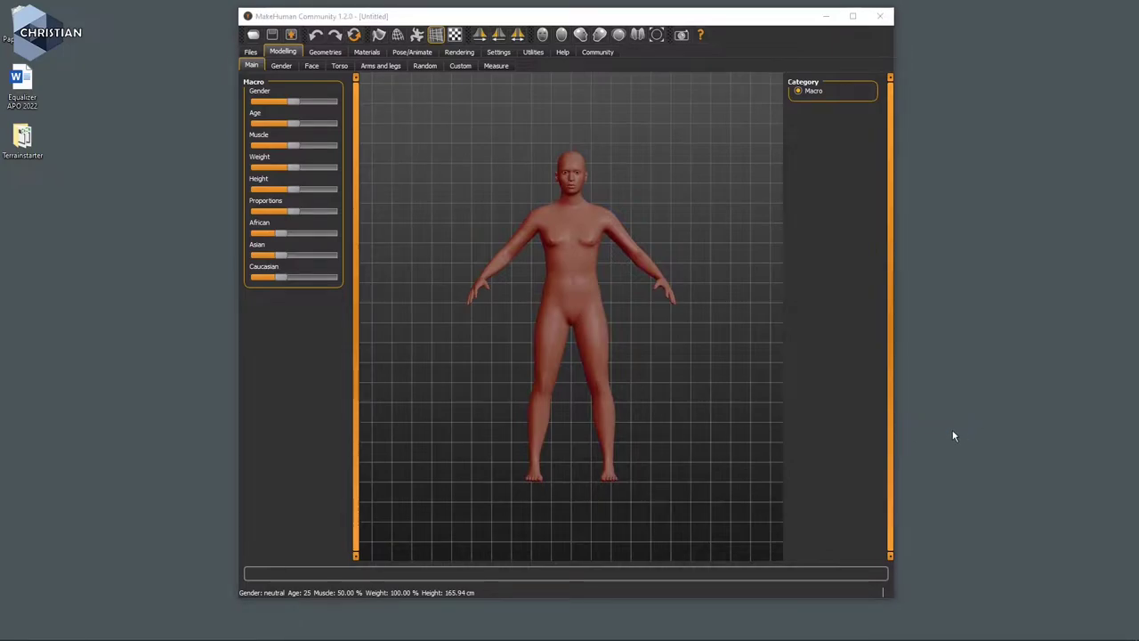
click(833, 421)
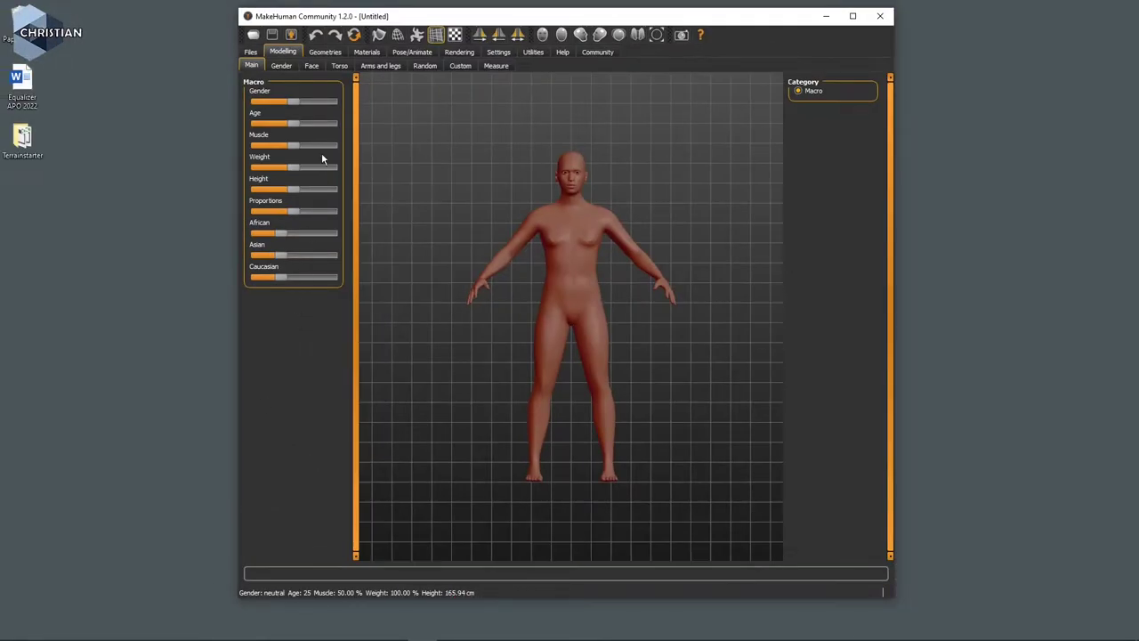
- Set the human figure's gender to about 81% male and its age to about 49
drag(294, 101, 316, 110)
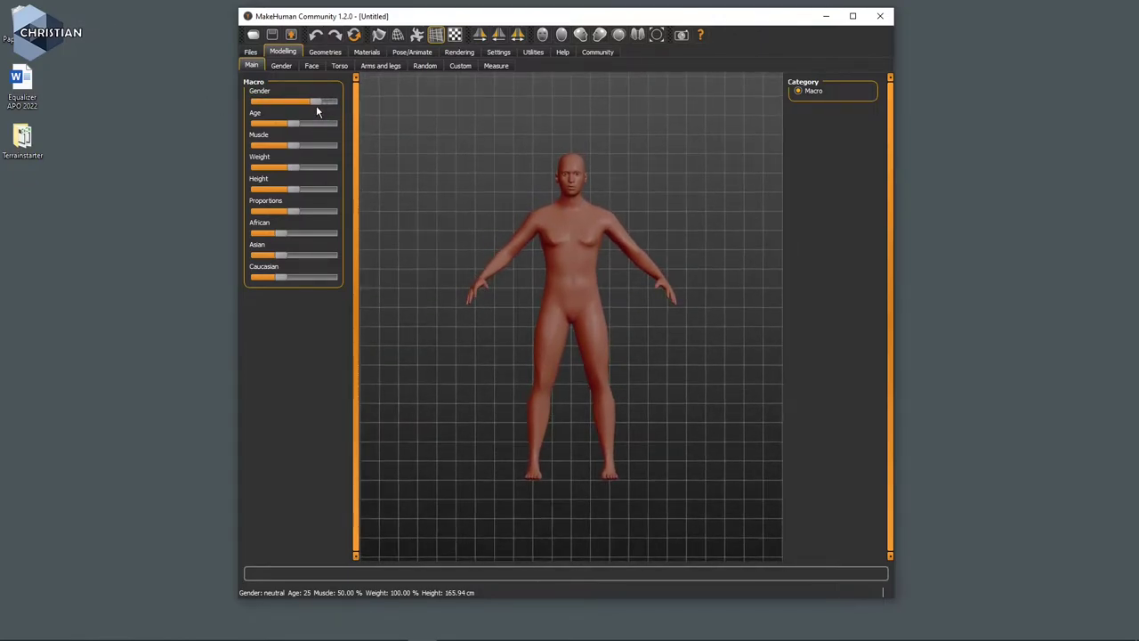
drag(294, 126, 335, 126)
mouse_move(392, 637)
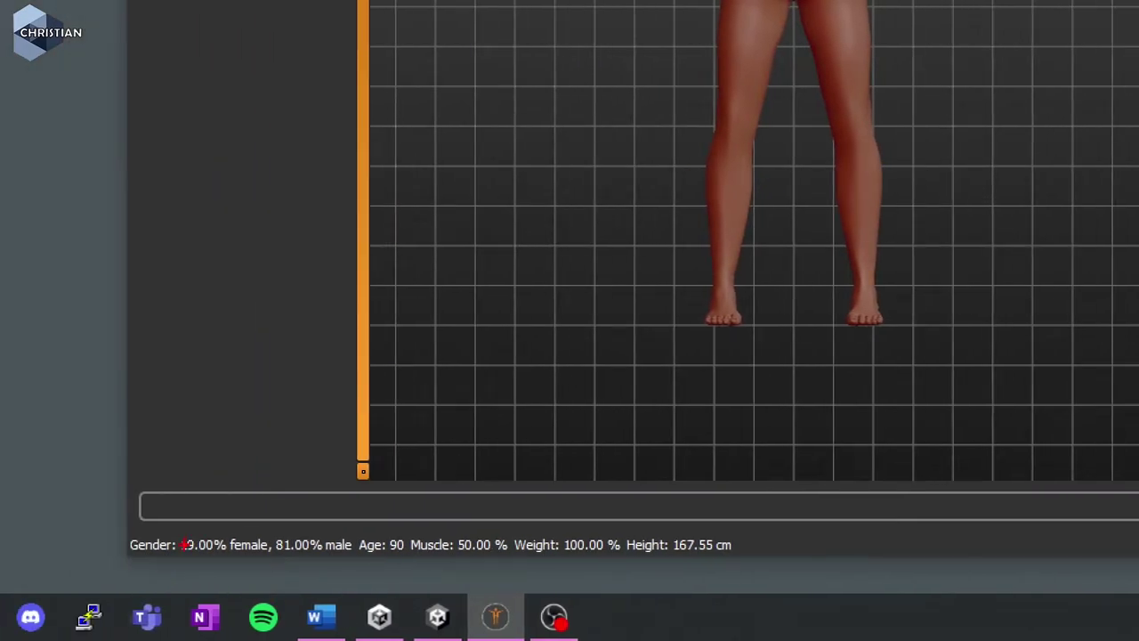
mouse_move(174, 568)
mouse_down()
mouse_move(301, 559)
mouse_move(507, 583)
mouse_move(721, 577)
mouse_up()
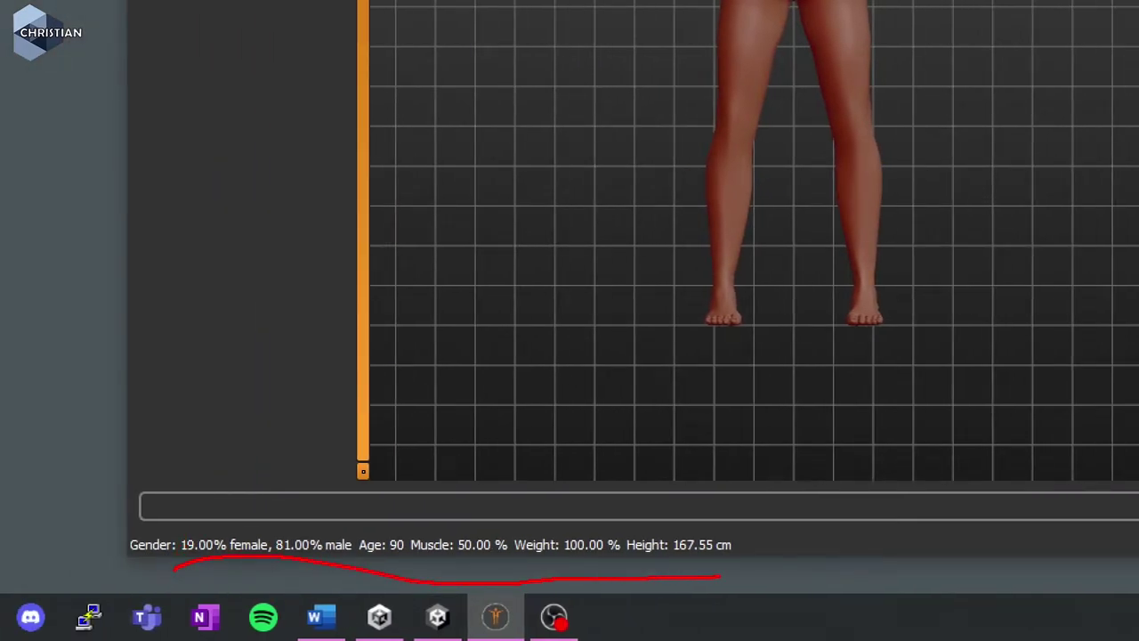
key(Escape)
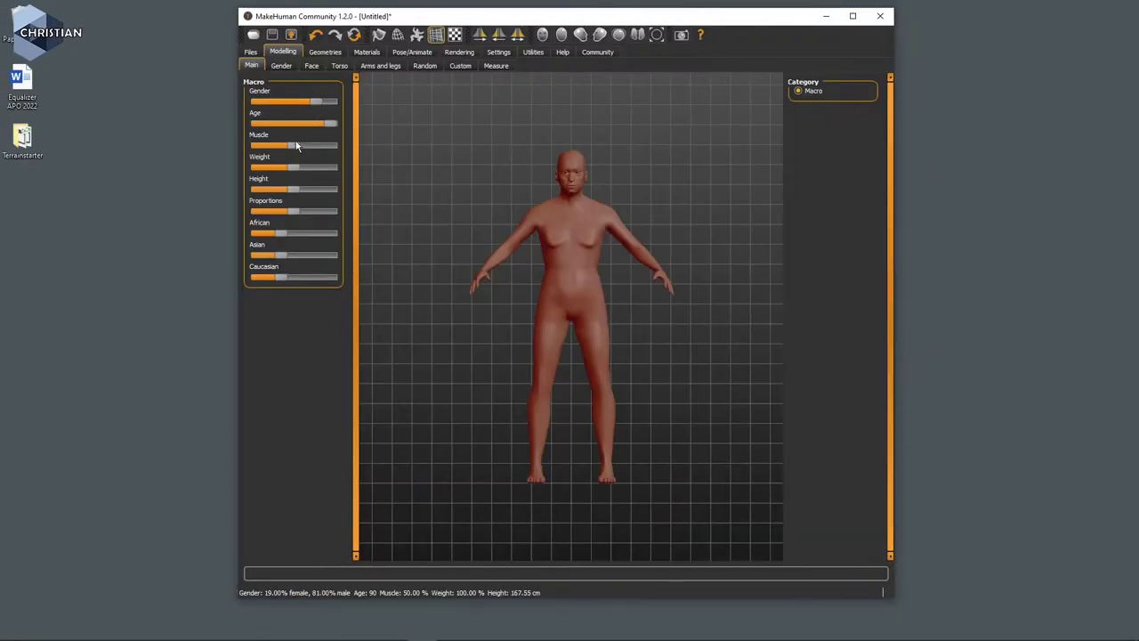
drag(331, 124, 307, 131)
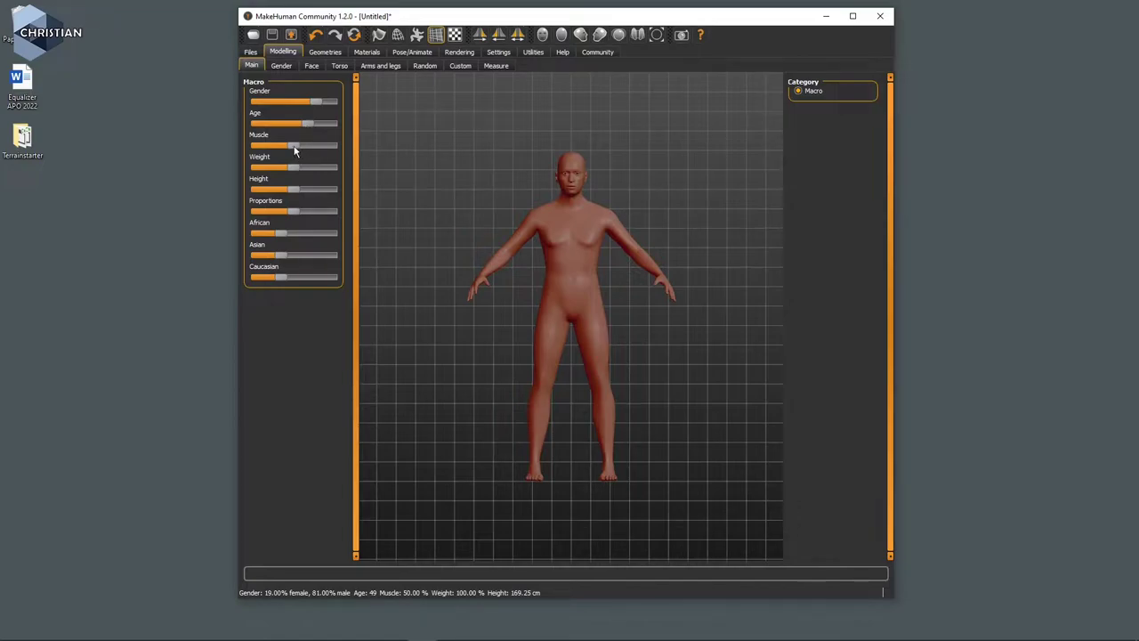
- Set the figure's muscle to about 64.3%, weight to about 118.3% and height to about 187.6 cm
drag(300, 148, 308, 169)
drag(290, 191, 305, 192)
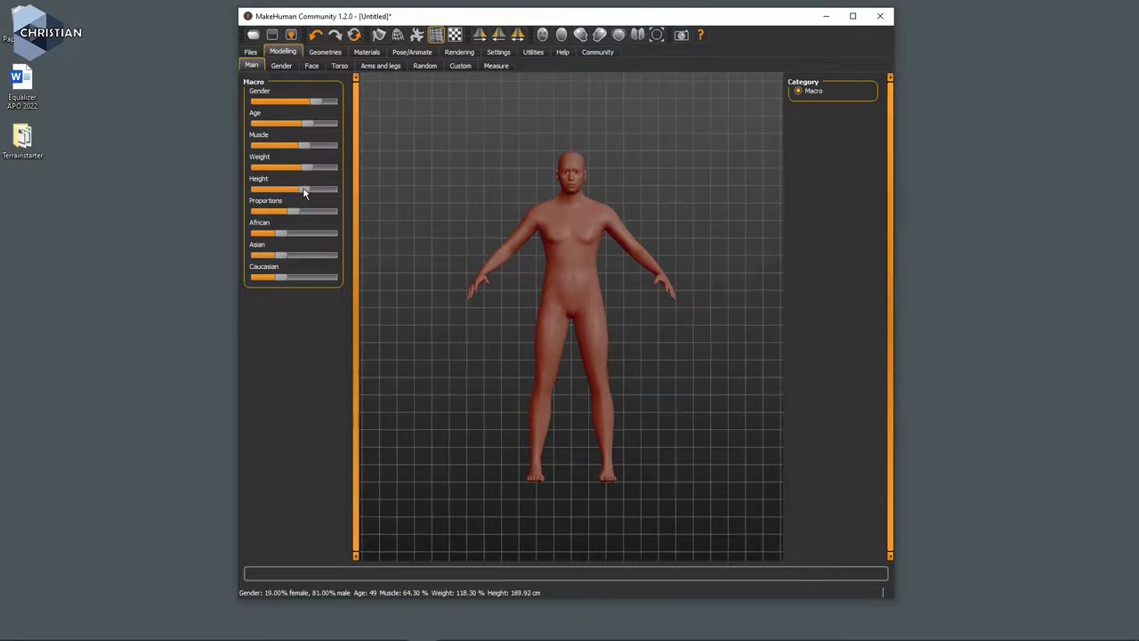
drag(307, 196, 318, 192)
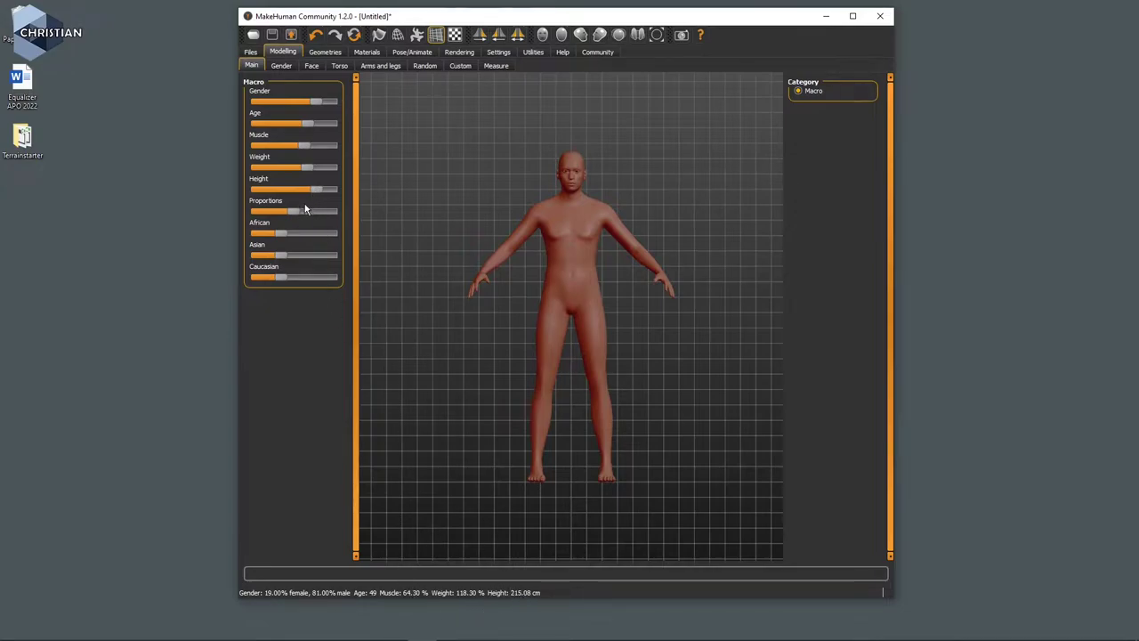
drag(312, 191, 307, 195)
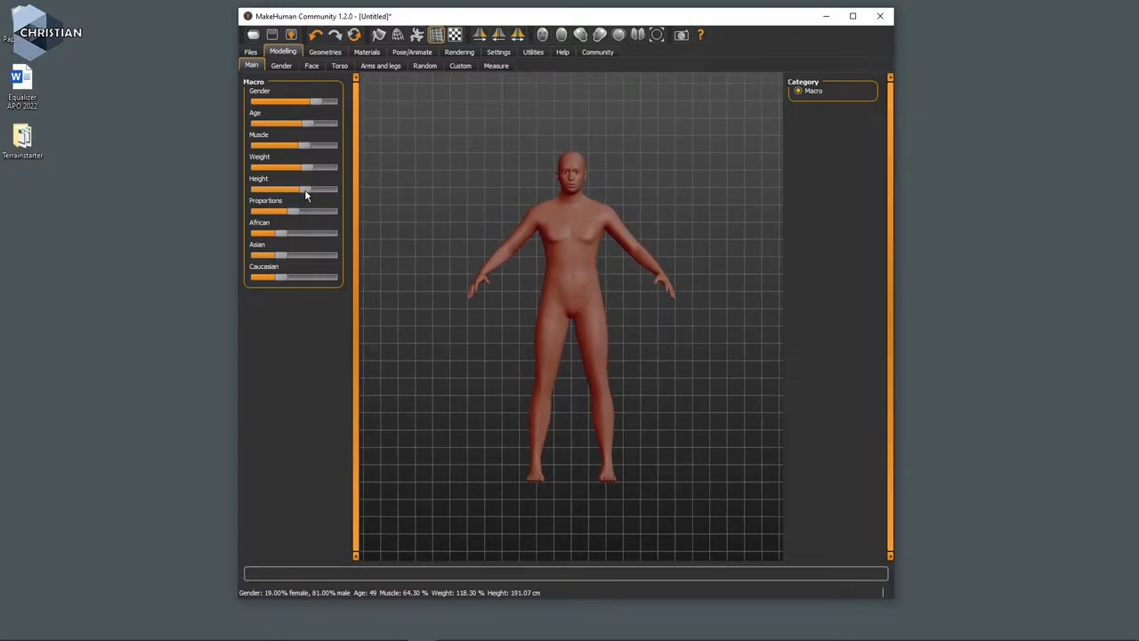
drag(305, 193, 303, 194)
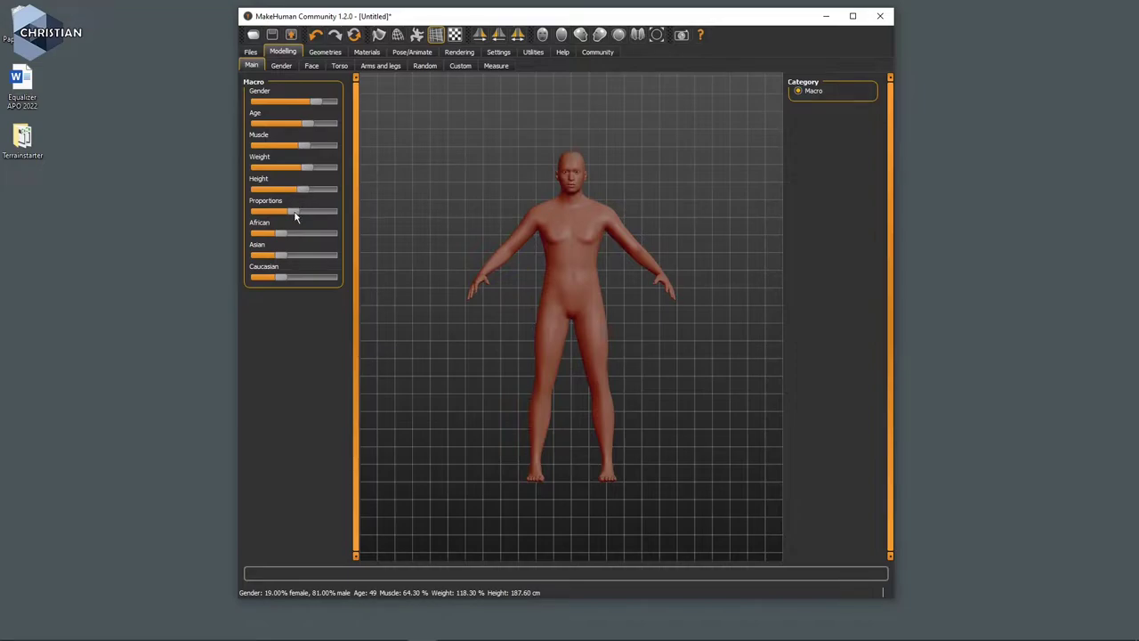
- Raise the figure's proportions slightly and set its ethnic mix to fully Caucasian, with African and Asian at their minimum
drag(291, 214, 348, 237)
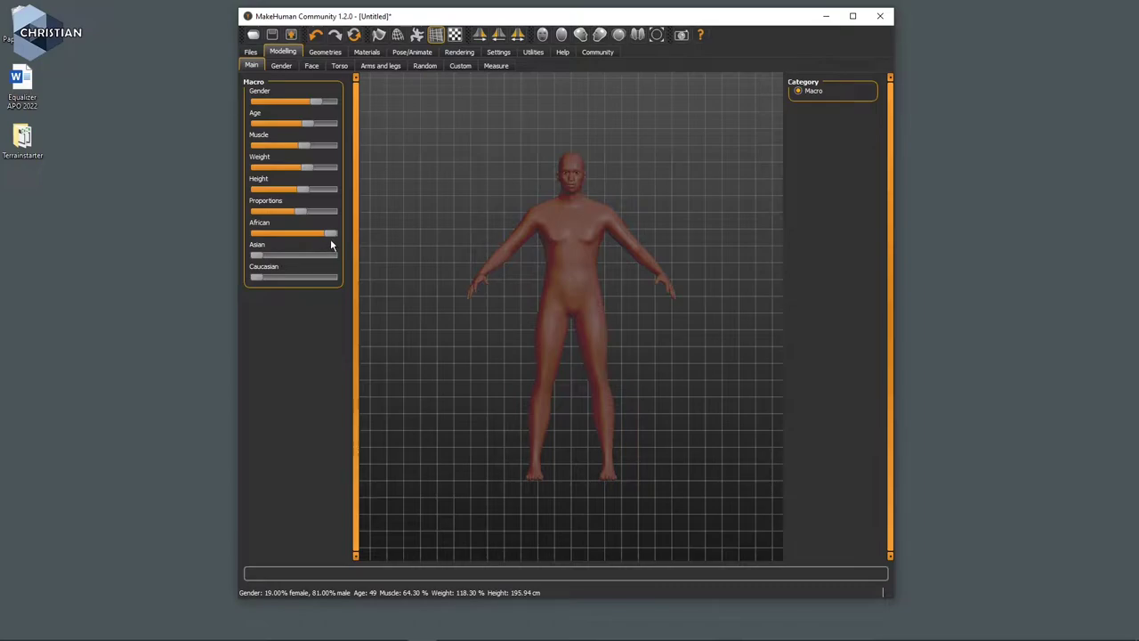
drag(326, 236, 228, 233)
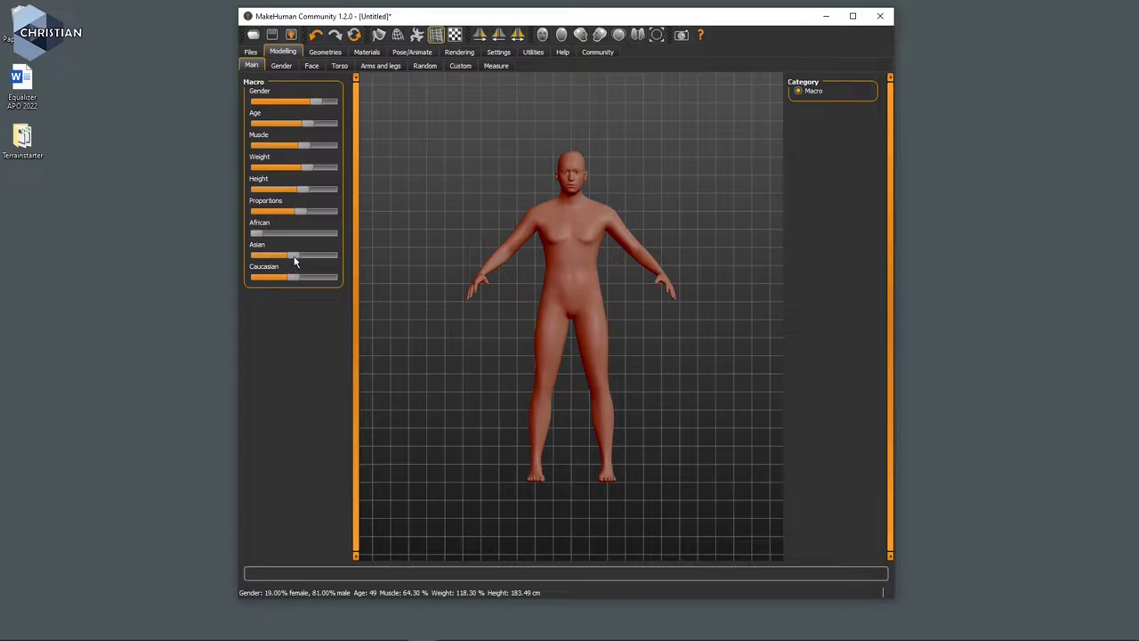
drag(296, 258, 361, 257)
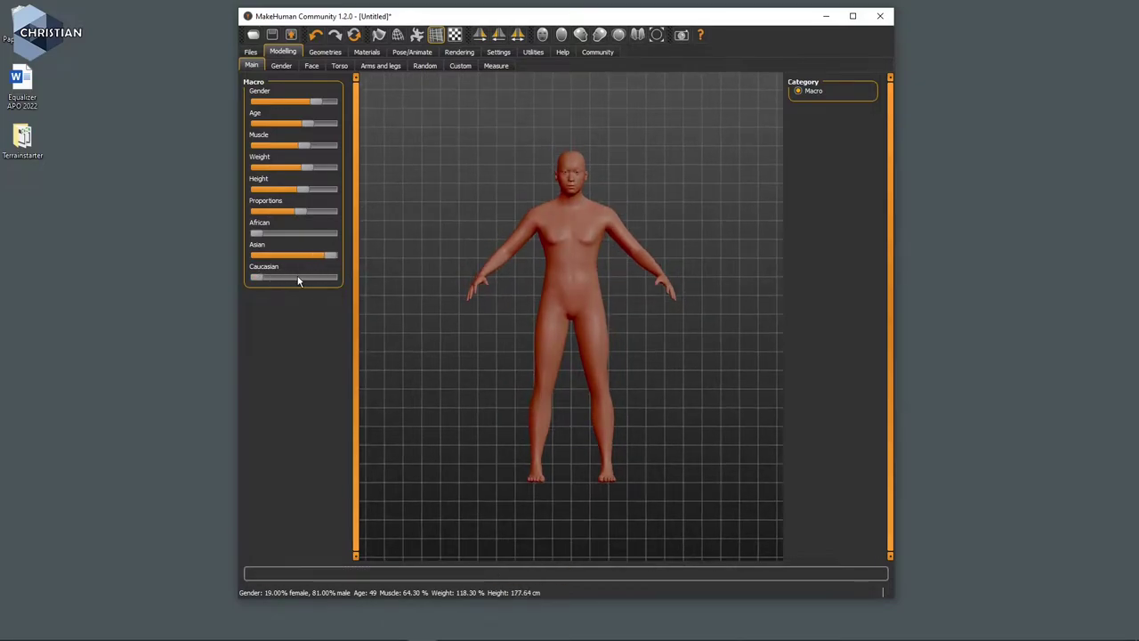
drag(257, 278, 352, 281)
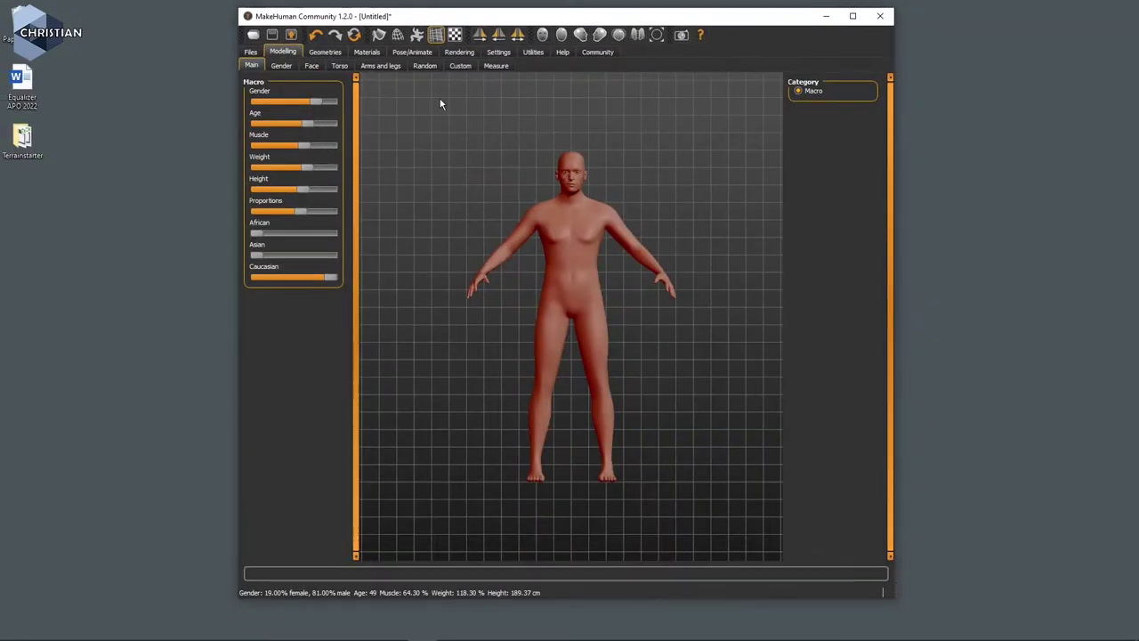
- Look through the gender, face, torso, and arms and legs modelling options, shifting the torso slightly in the horizontal direction
click(281, 67)
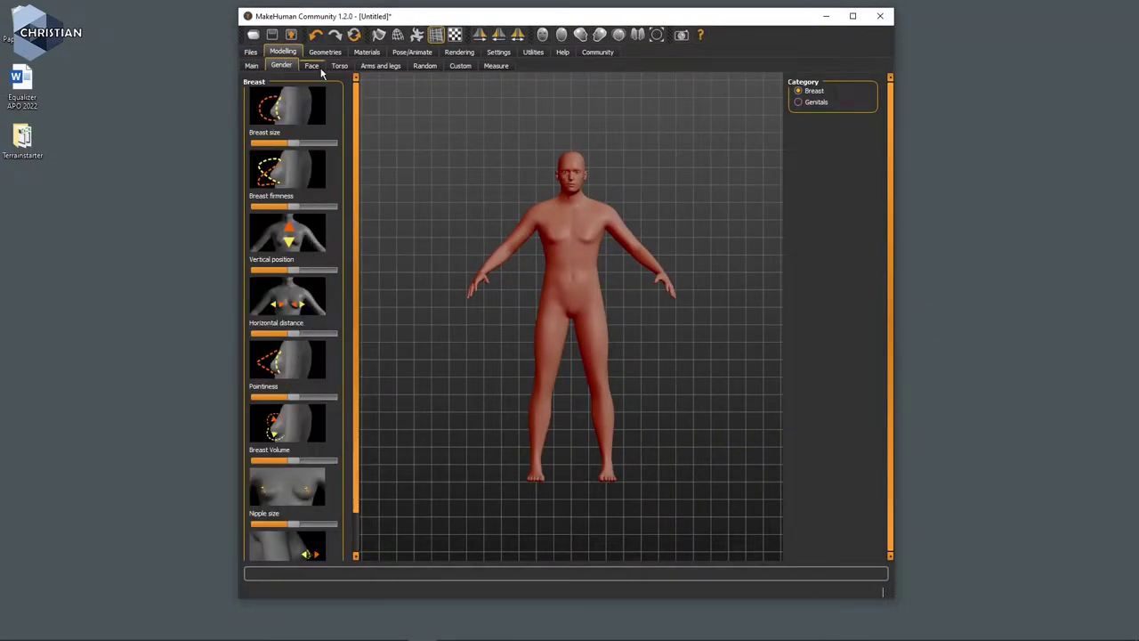
click(312, 66)
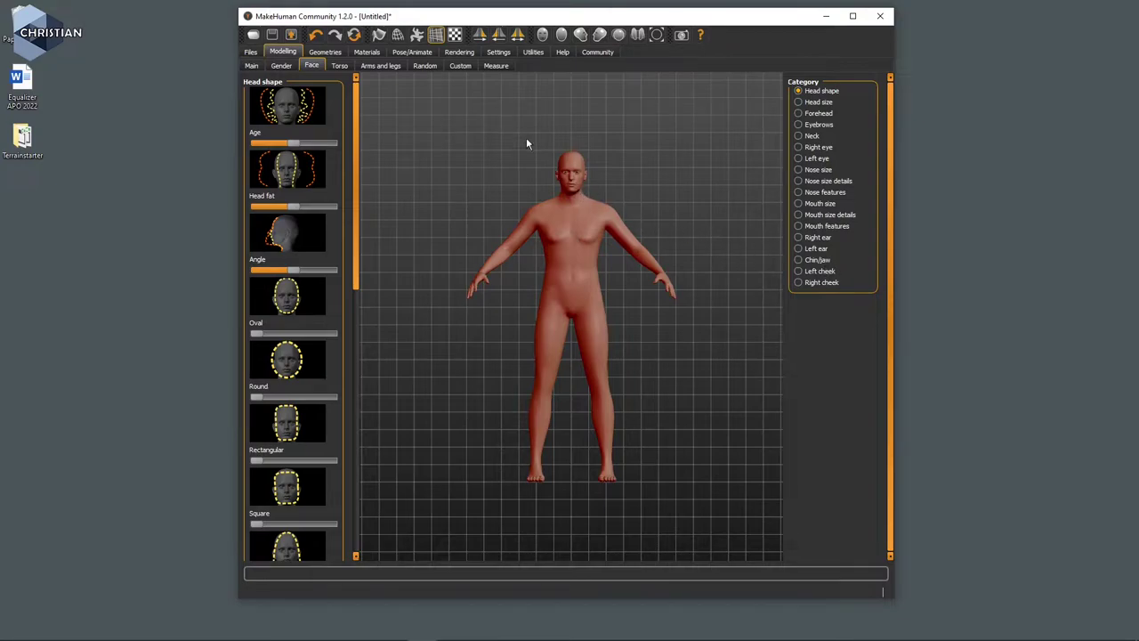
click(343, 70)
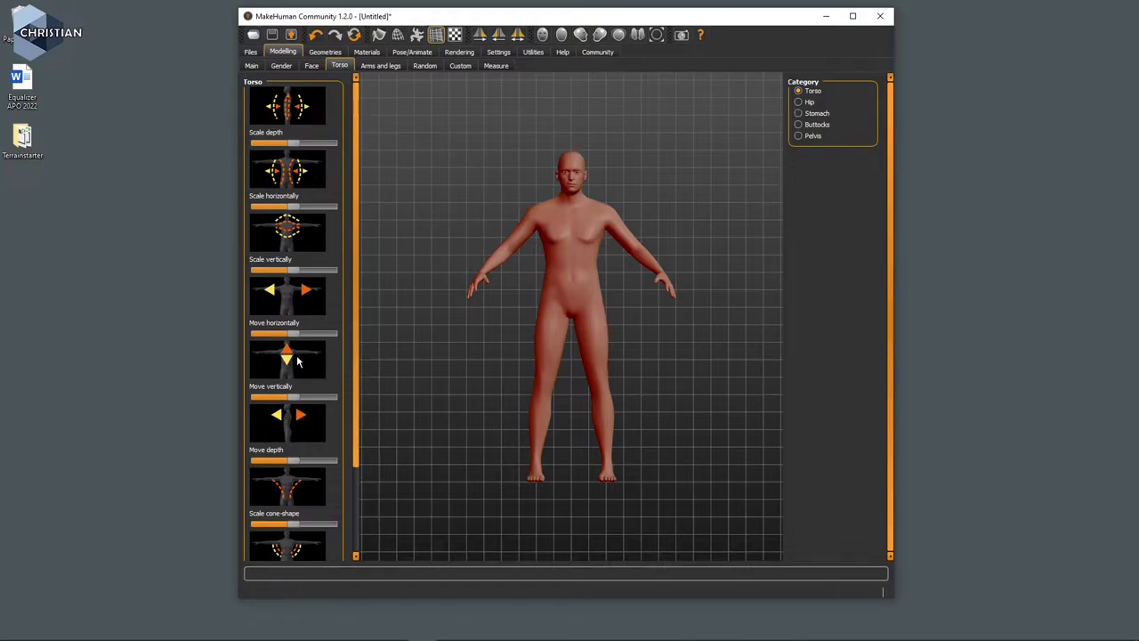
mouse_move(295, 334)
mouse_down()
mouse_move(265, 333)
mouse_move(303, 339)
mouse_move(288, 339)
mouse_up()
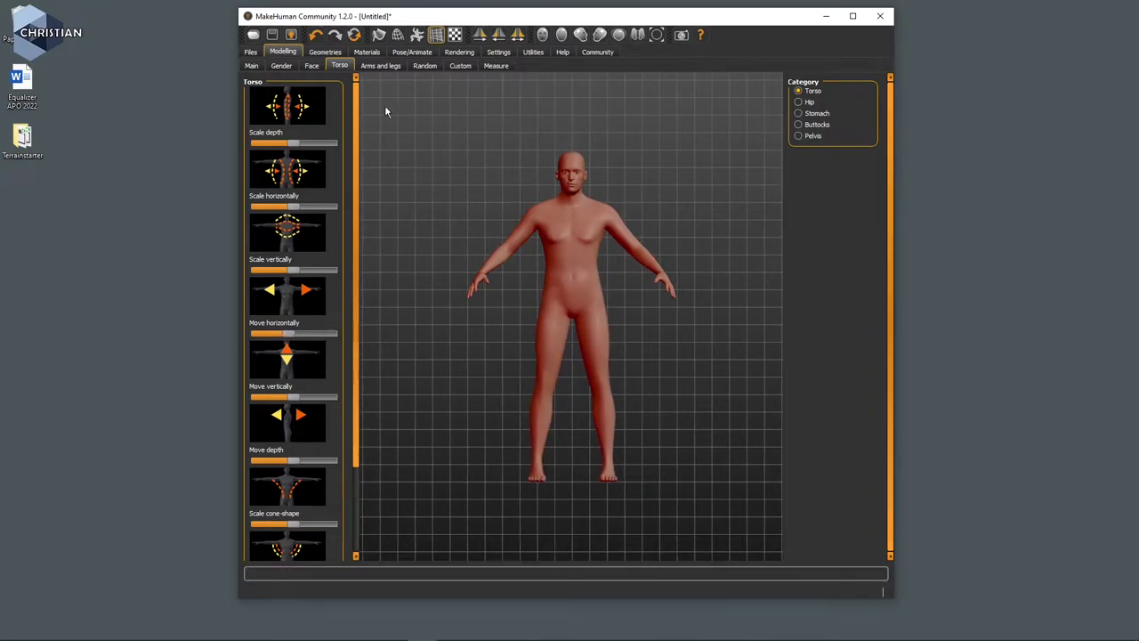
click(390, 69)
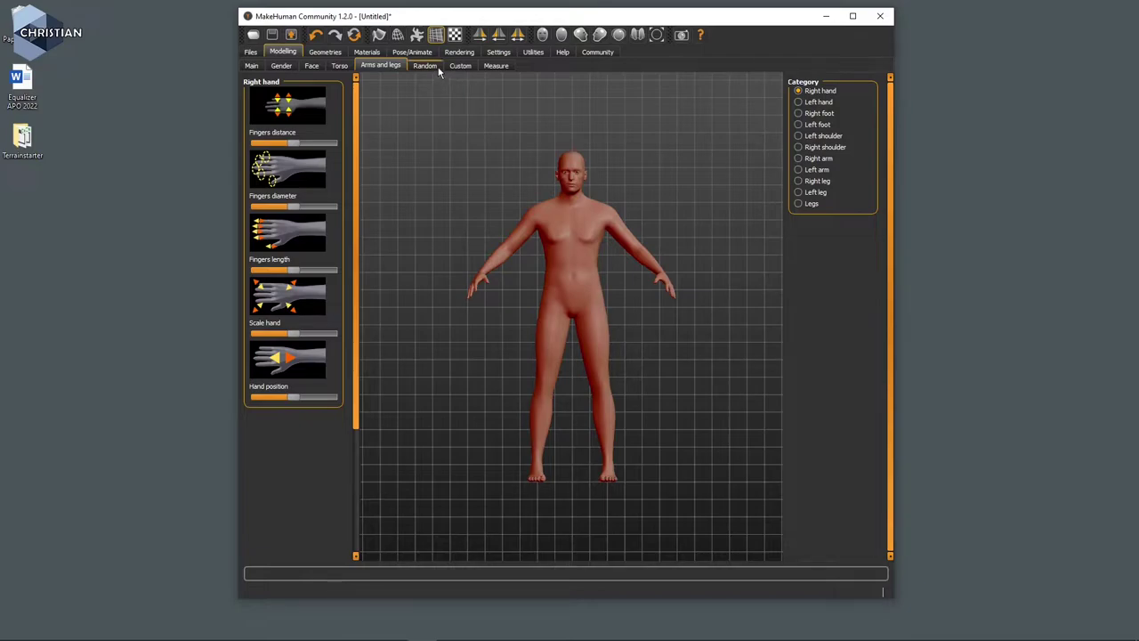
- Dress the figure in the Shoes05 shoes and the Male casualsuit01 clothes
click(331, 55)
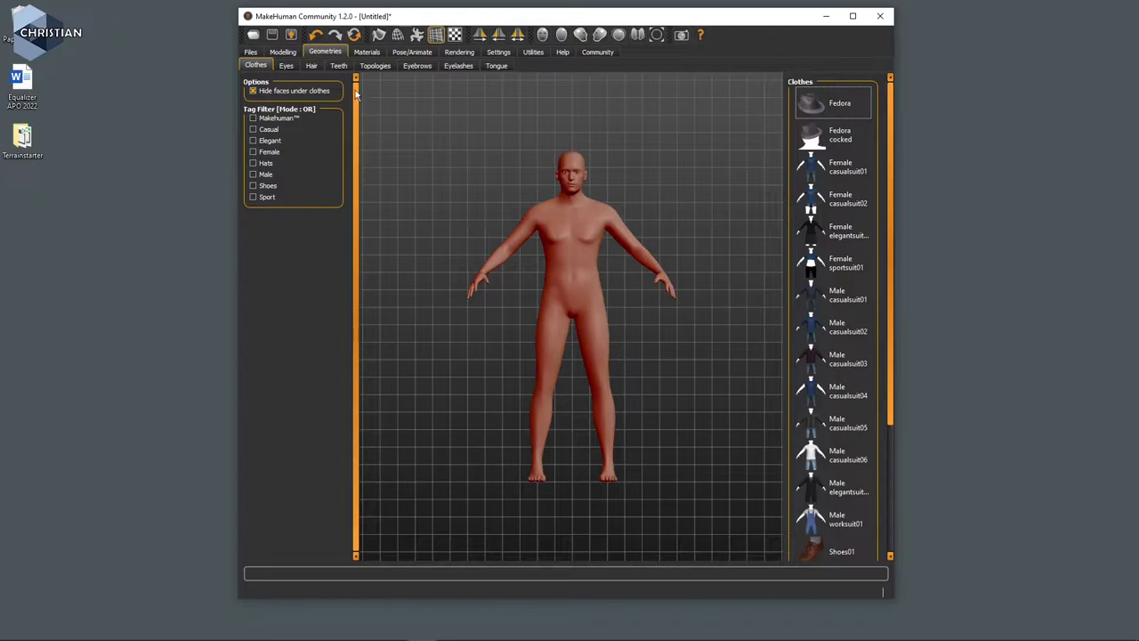
drag(893, 285, 897, 505)
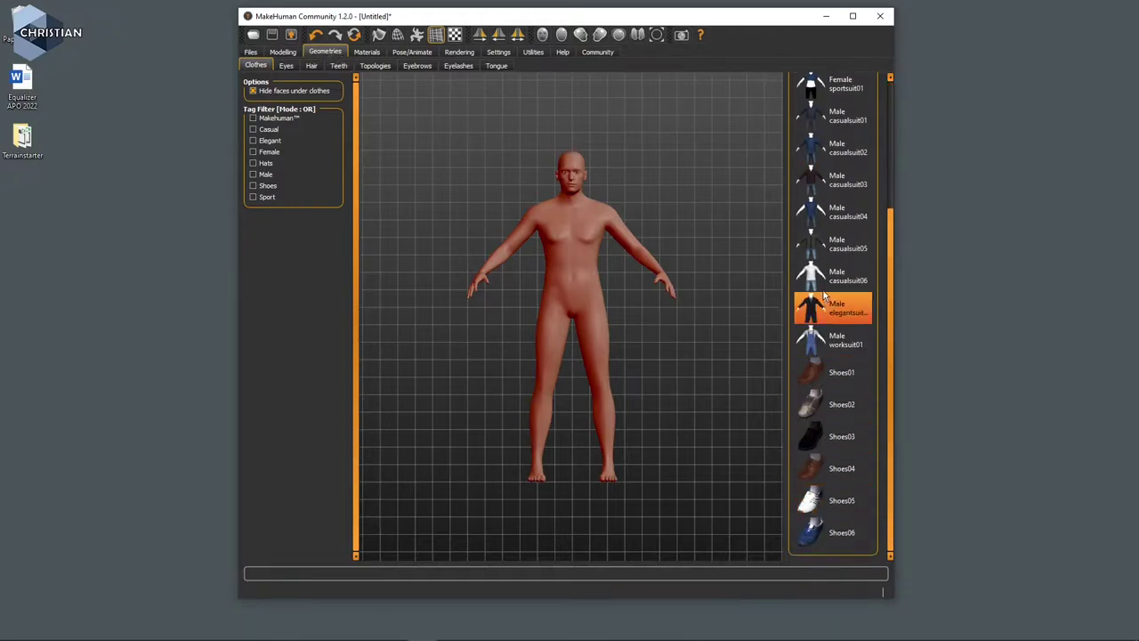
click(834, 500)
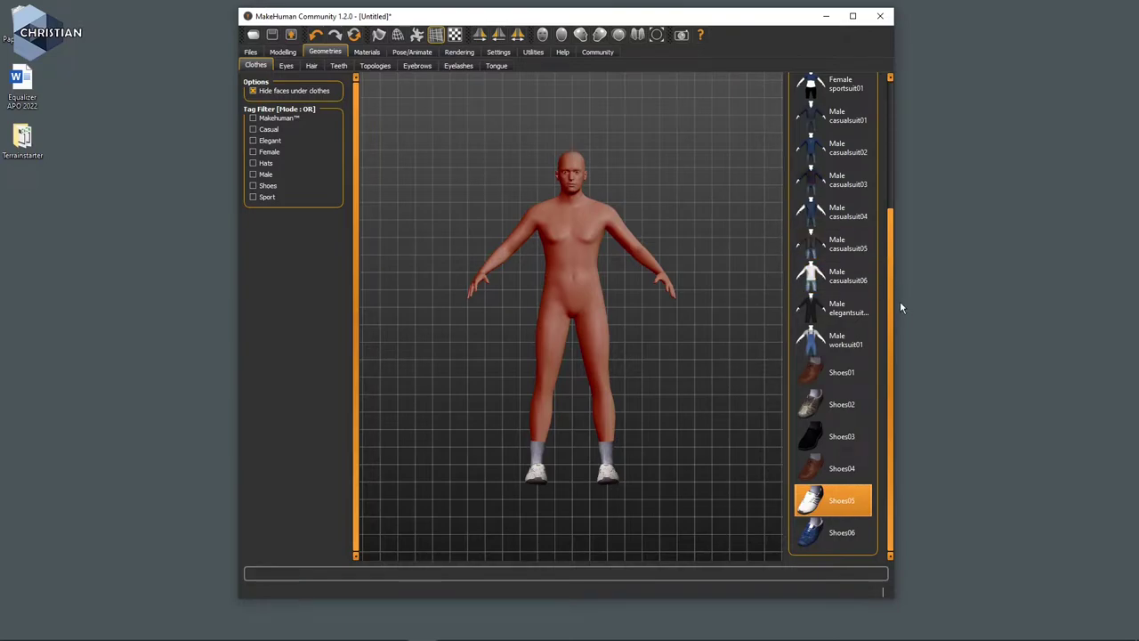
drag(892, 307, 898, 208)
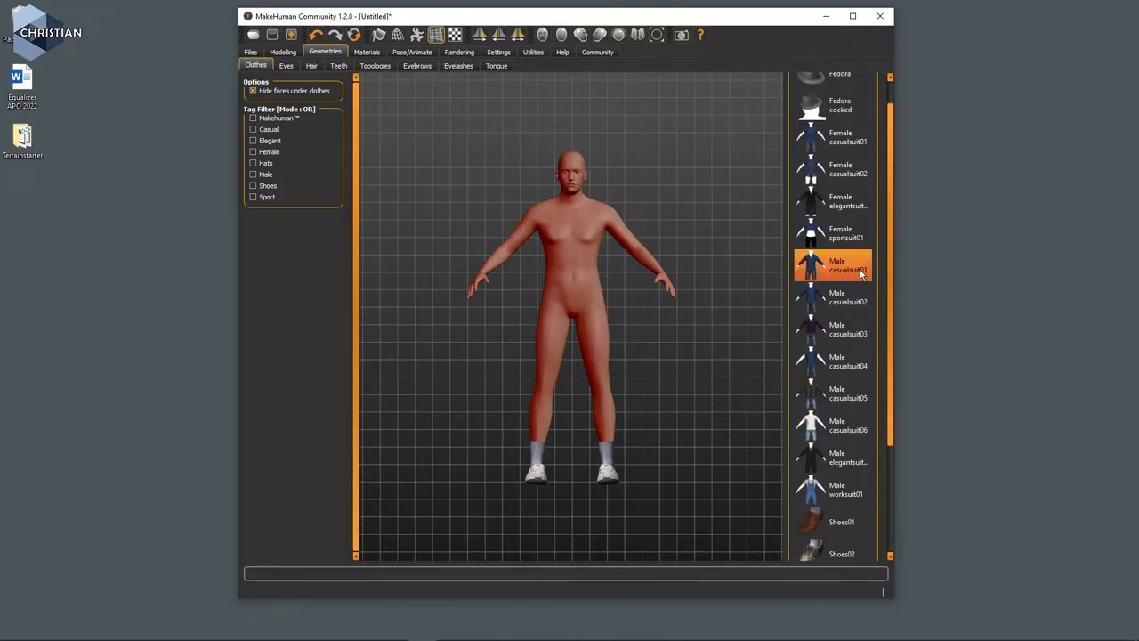
click(841, 265)
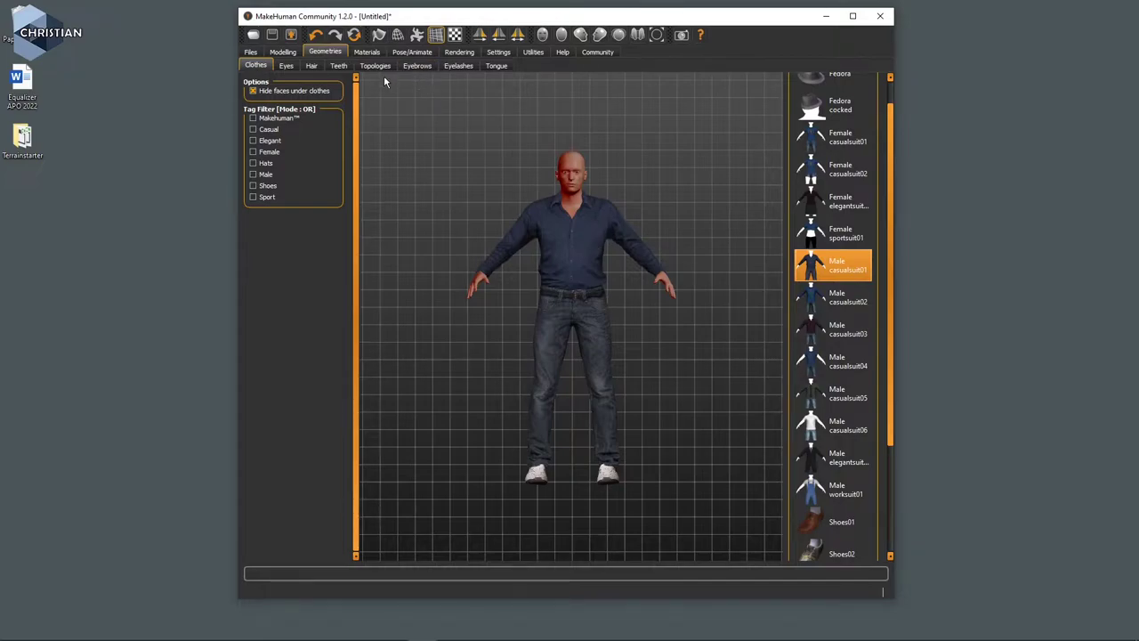
- Try the Middleage asian female skin on the figure, then set its skin material to Young caucasian male
click(368, 51)
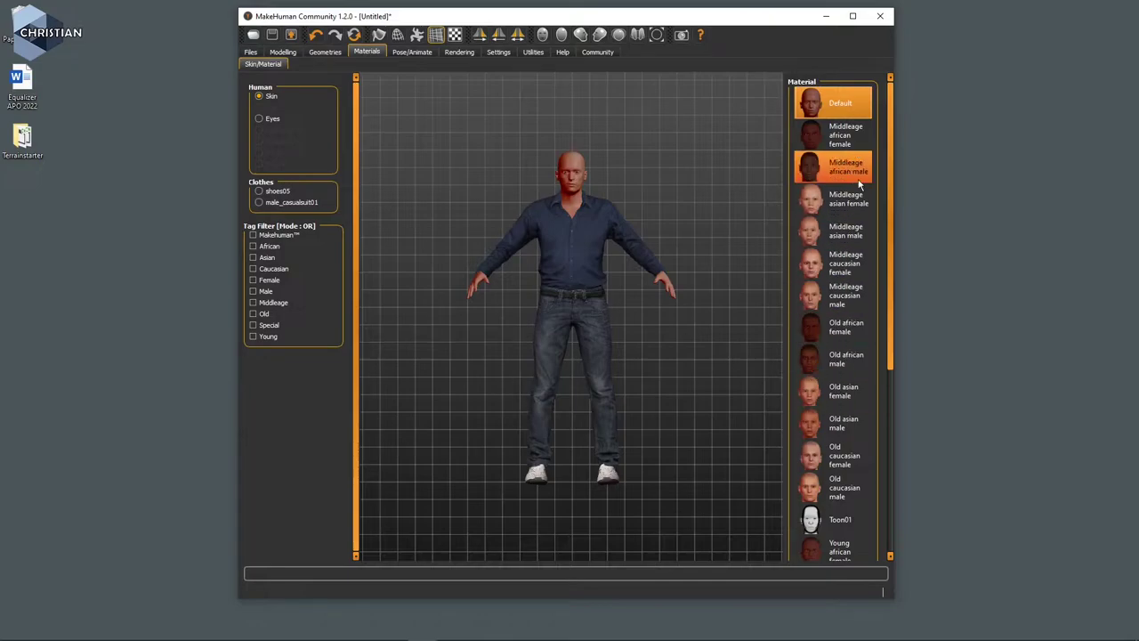
click(832, 204)
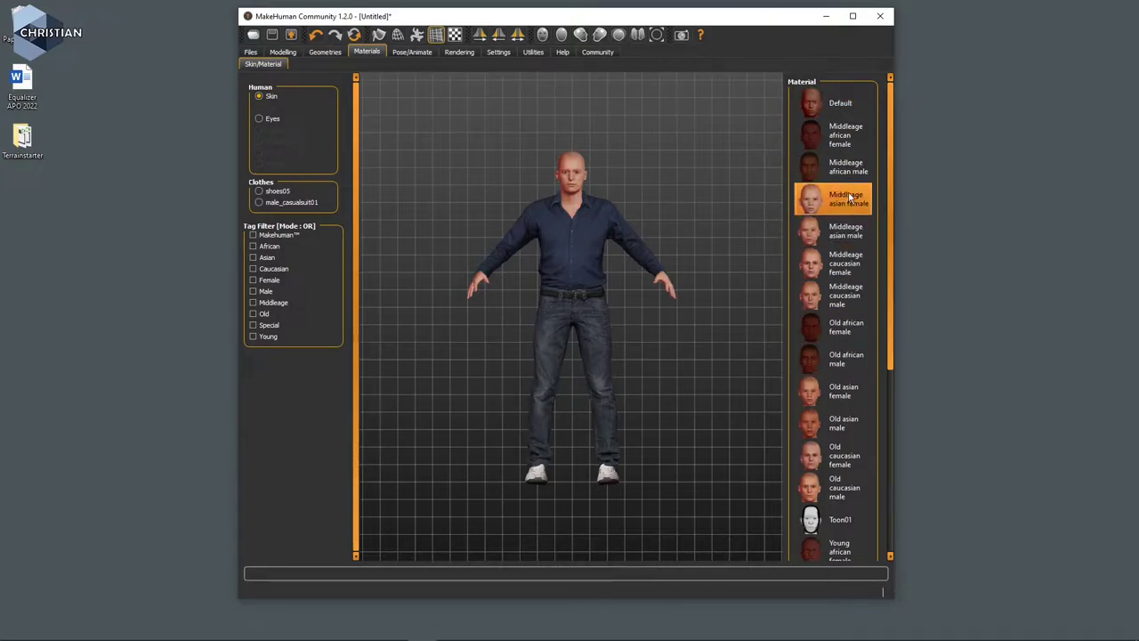
drag(893, 256, 875, 459)
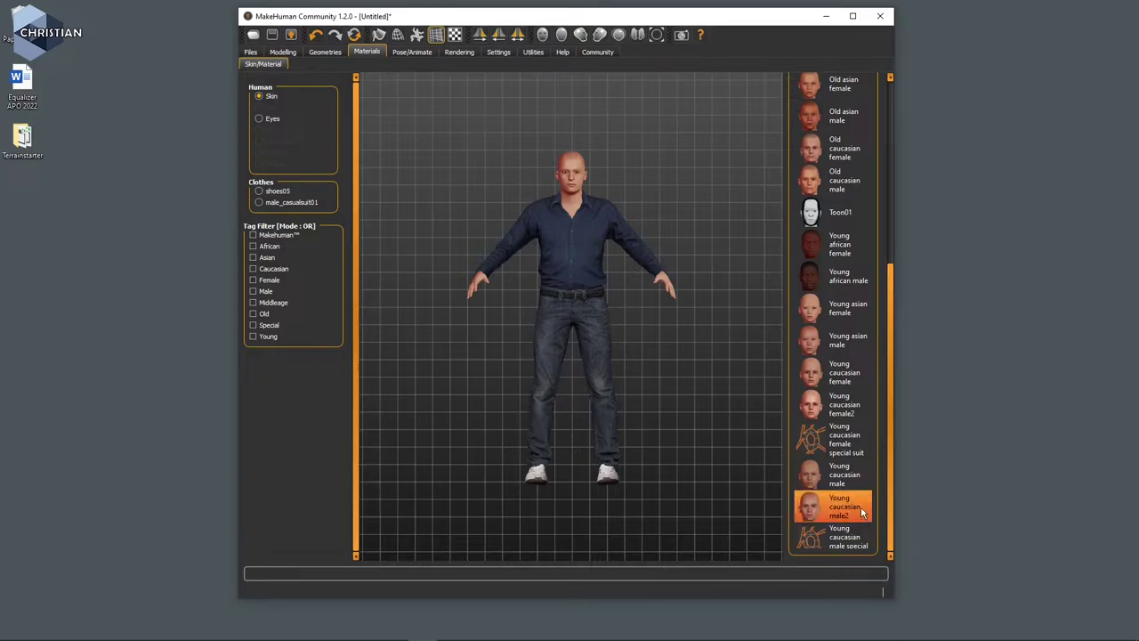
click(832, 474)
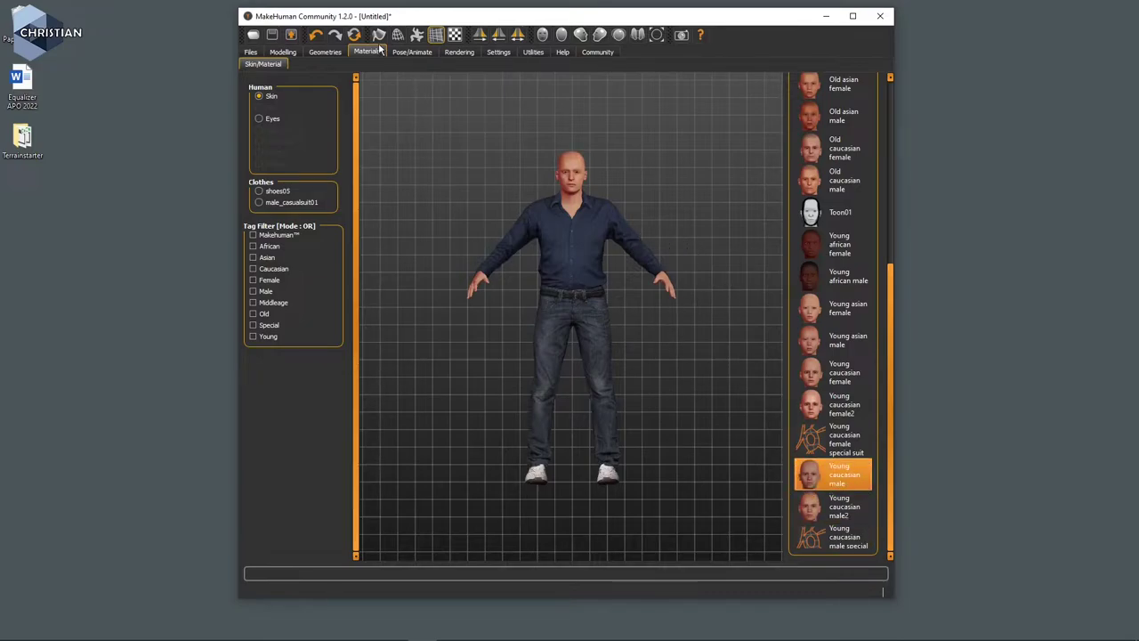
click(418, 55)
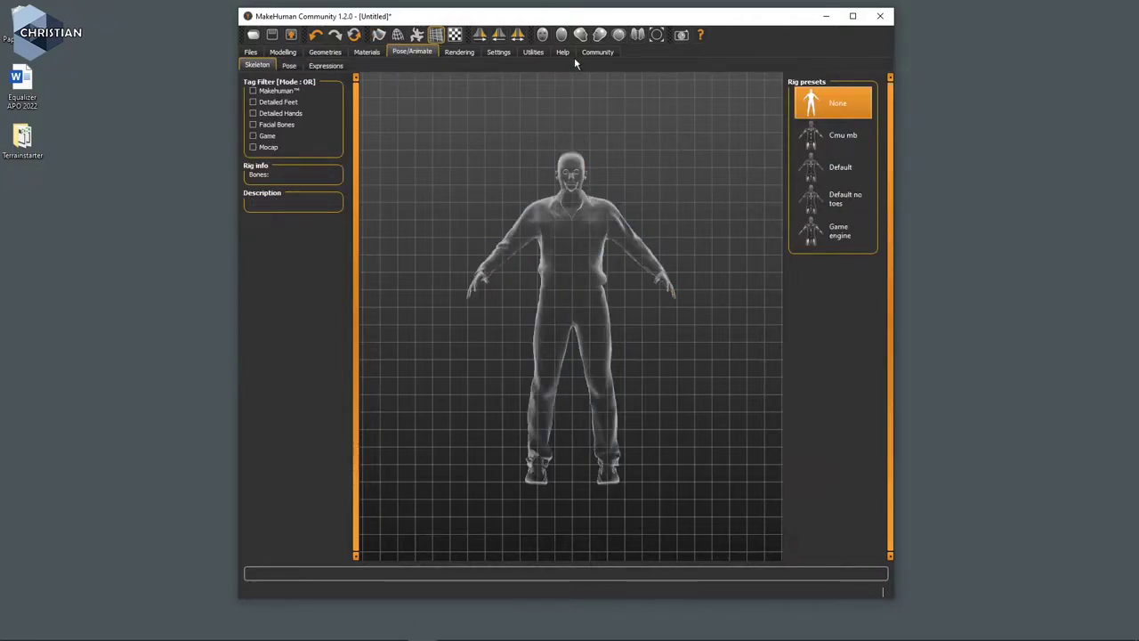
click(366, 51)
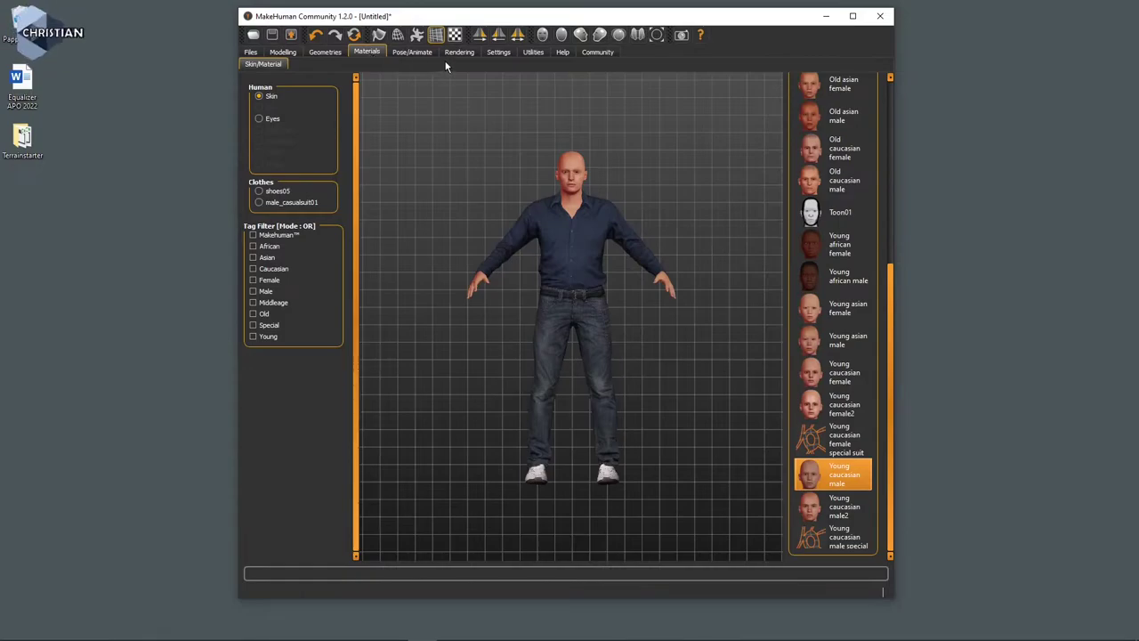
click(415, 54)
- Try the Afro01, Bob01, Bob02, Braid01 and Long01 hairstyles, then give the figure the Short04 hair and check it up close
click(331, 53)
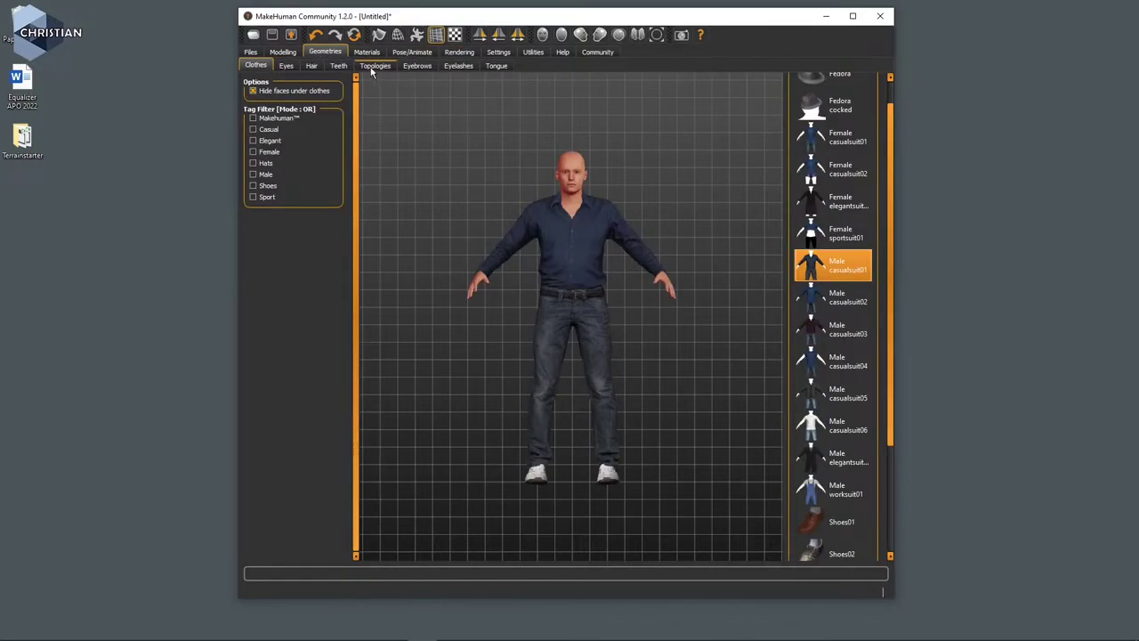
click(312, 67)
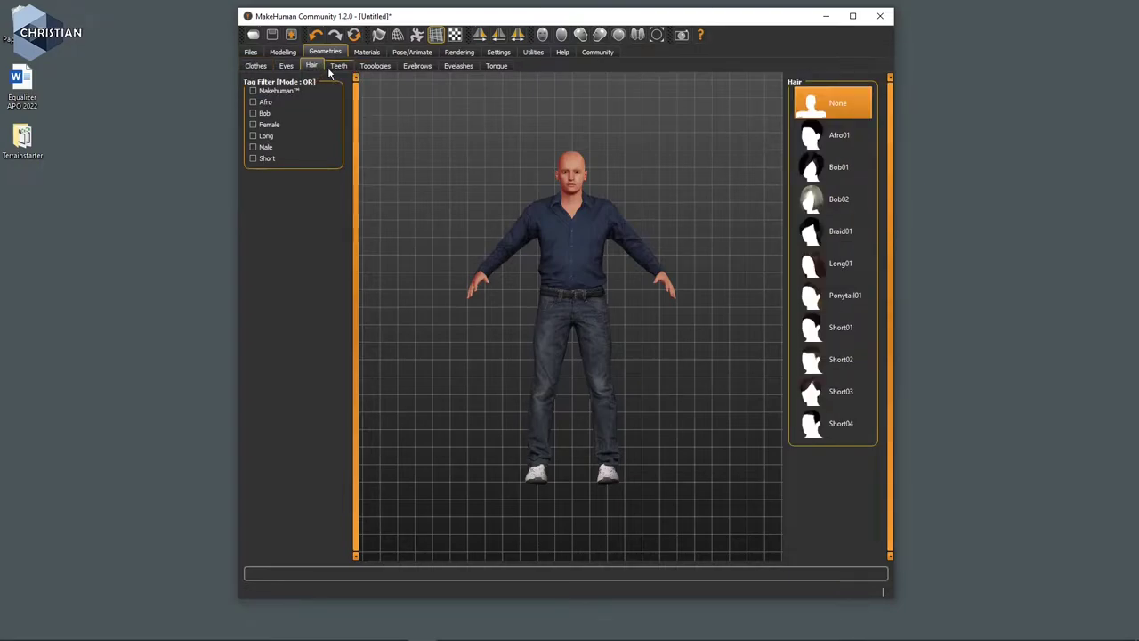
click(833, 136)
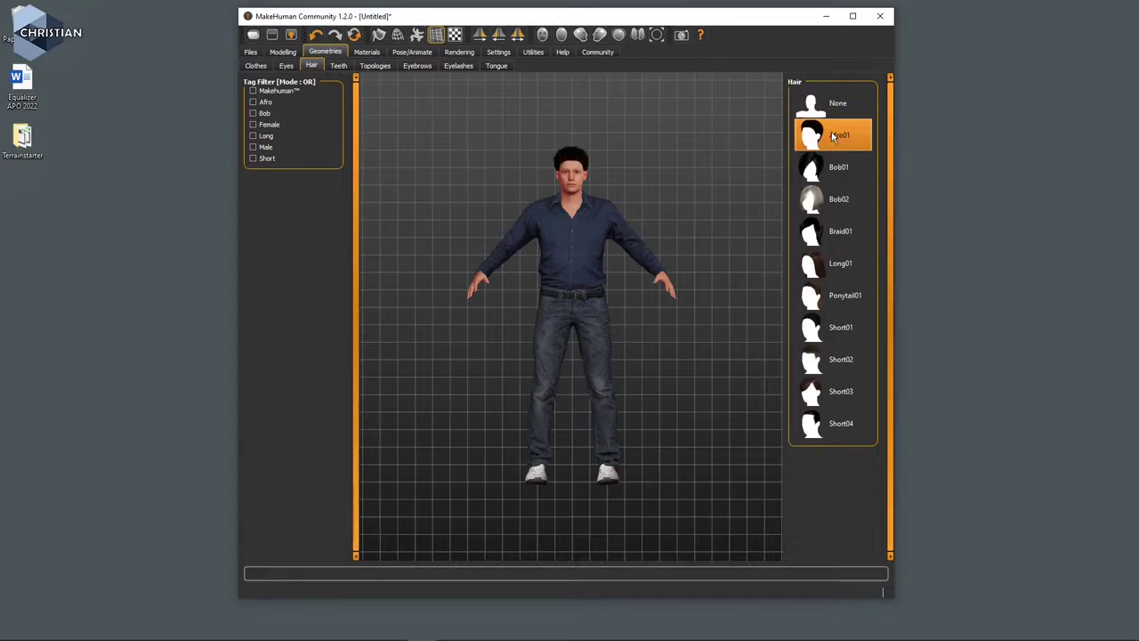
click(863, 174)
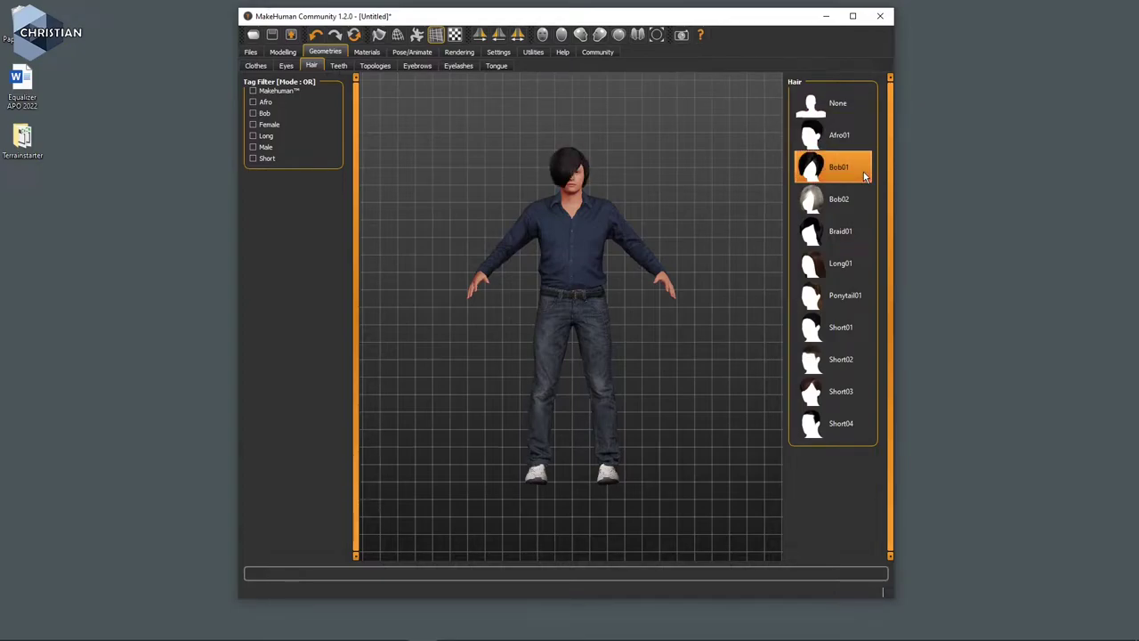
click(851, 203)
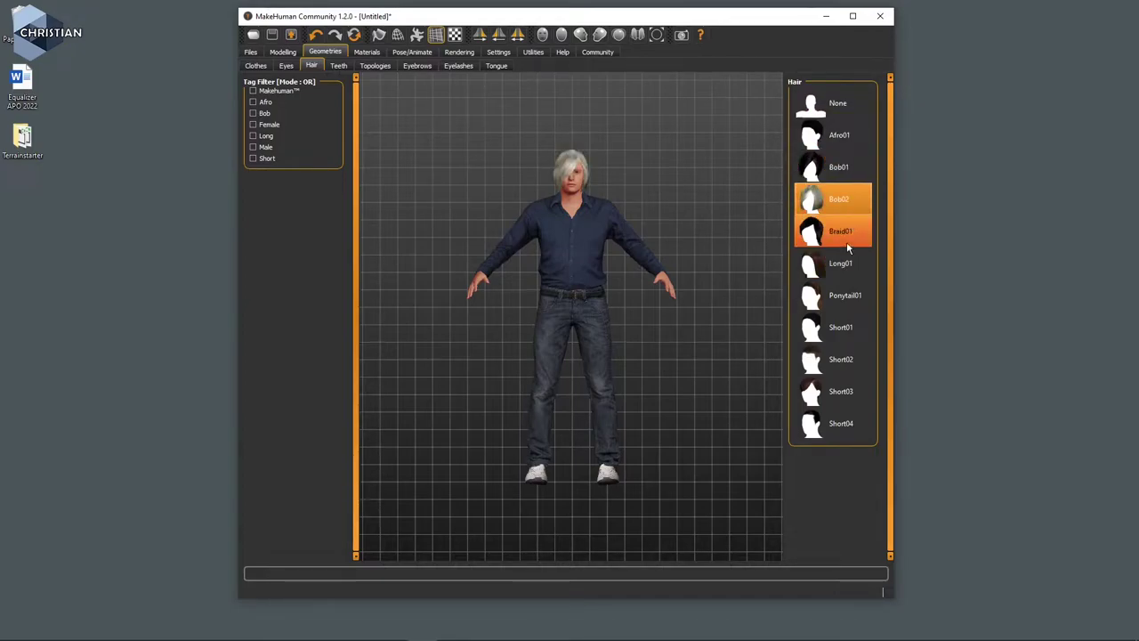
click(846, 241)
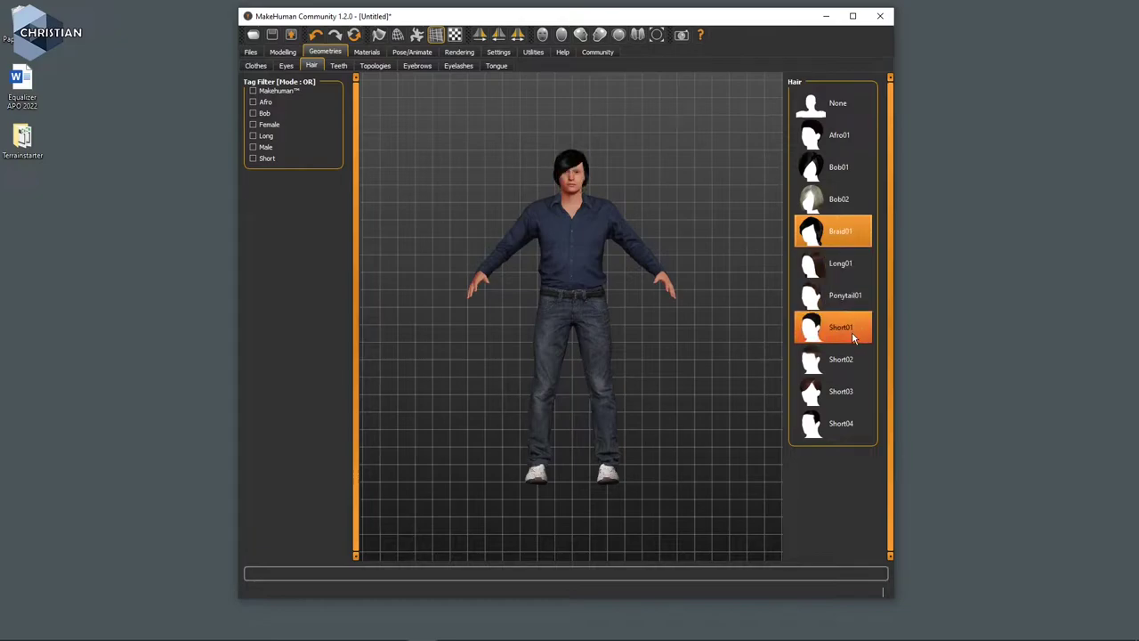
click(846, 278)
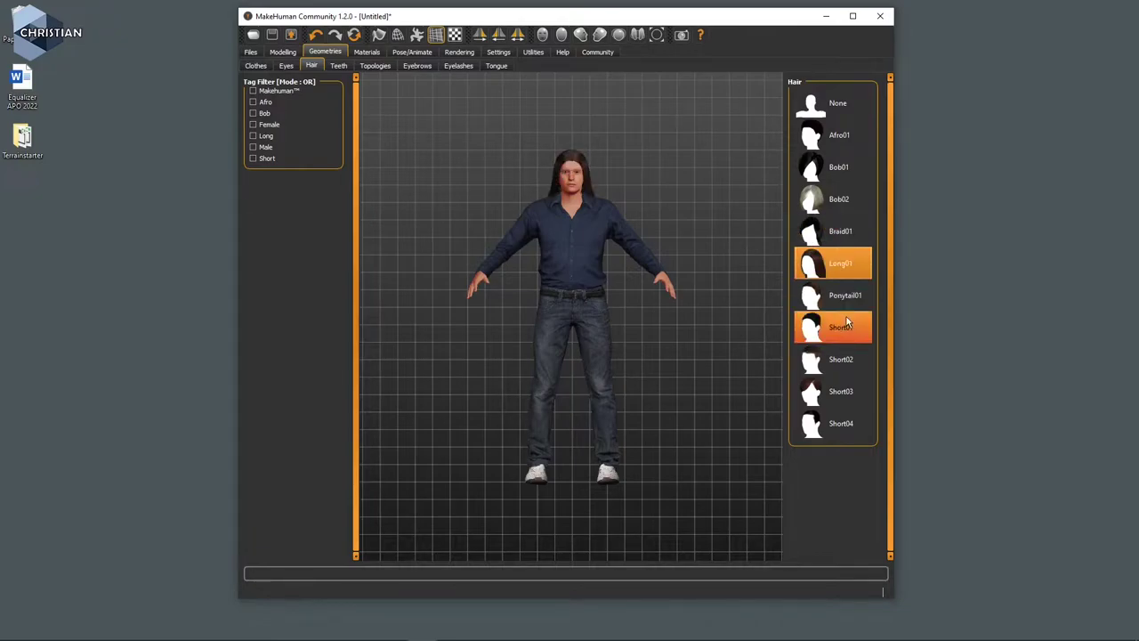
click(844, 428)
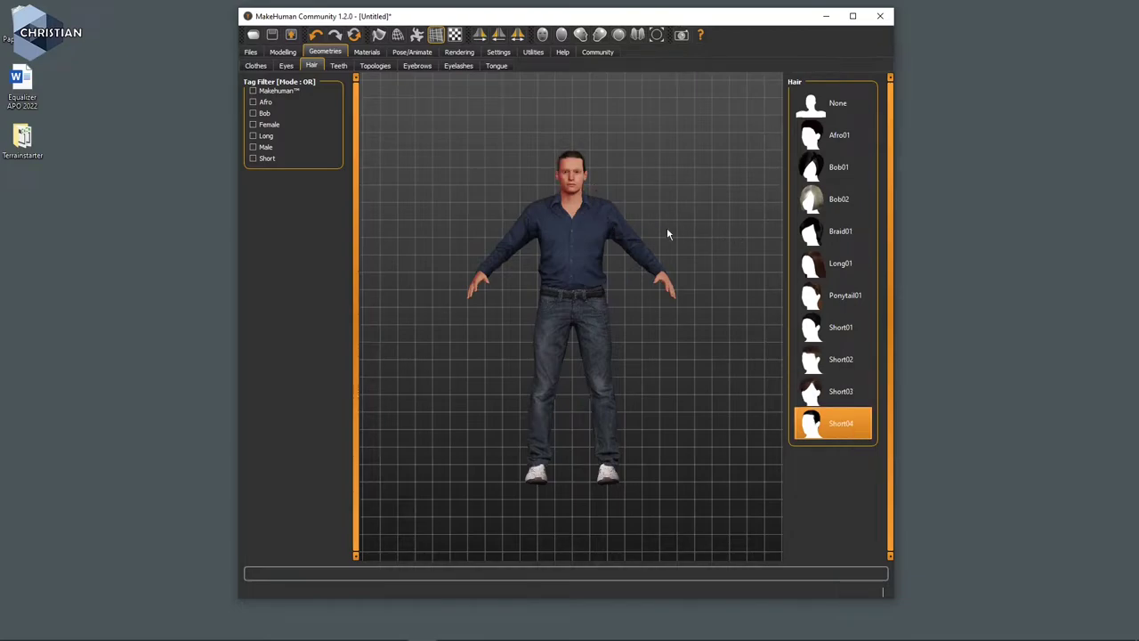
scroll(587, 205, up, 5)
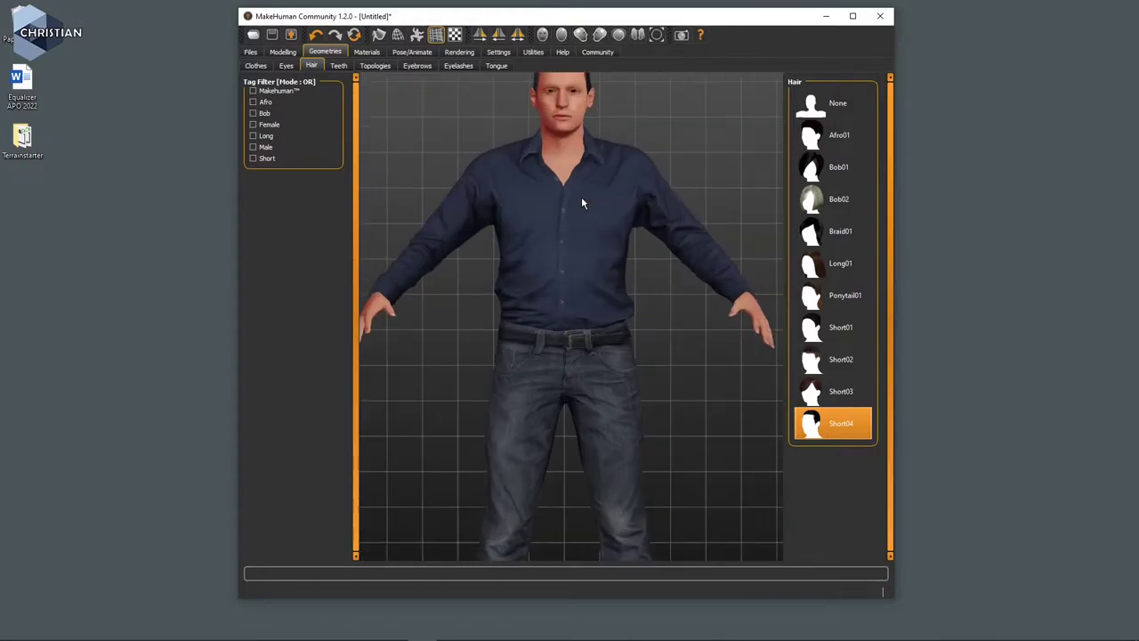
scroll(587, 232, down, 2)
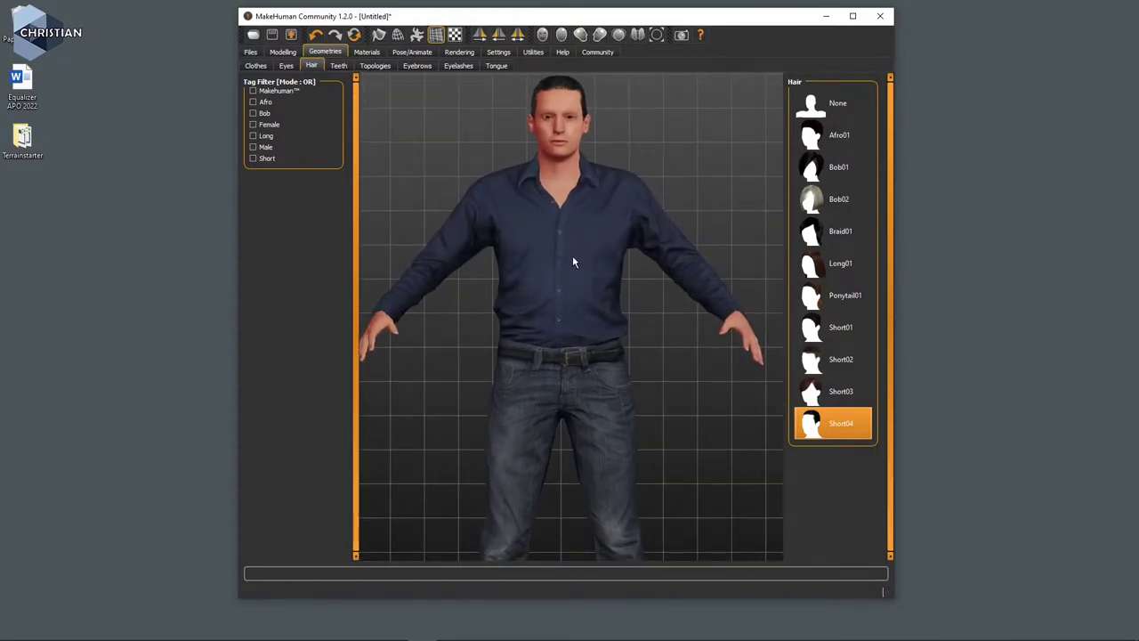
scroll(573, 262, down, 4)
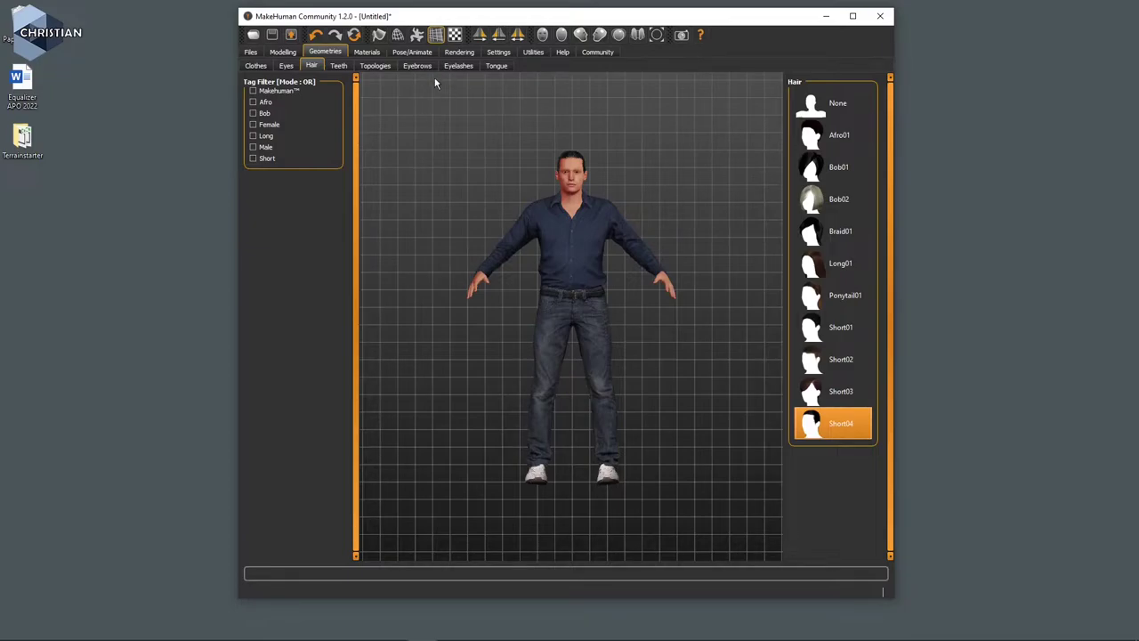
- Assign the Game engine rig preset to the figure as its skeleton
click(374, 53)
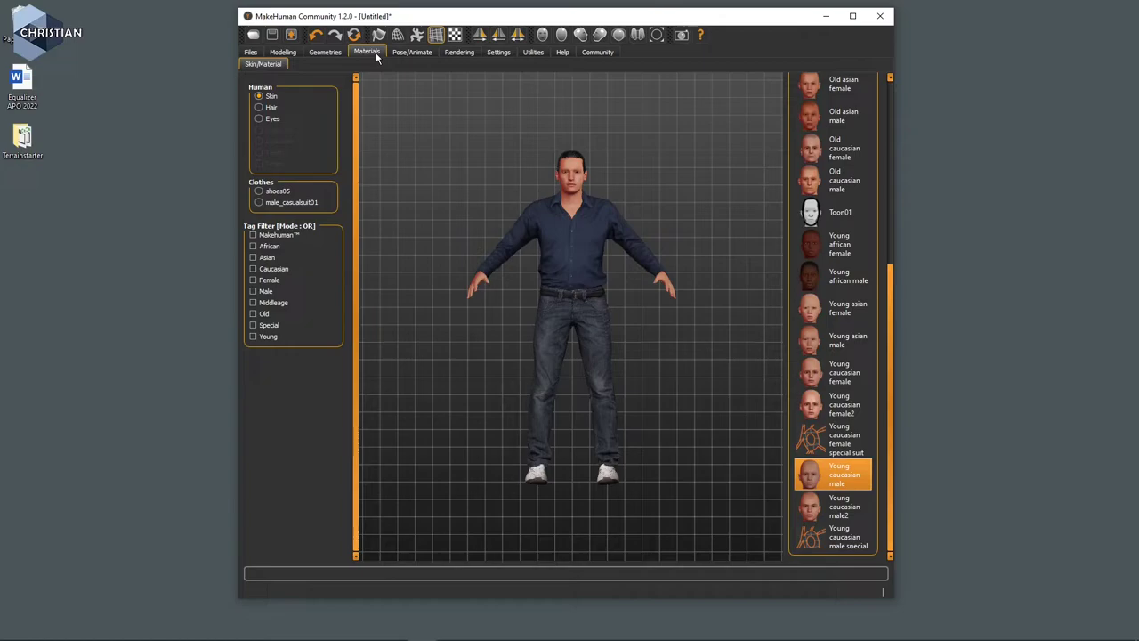
click(431, 53)
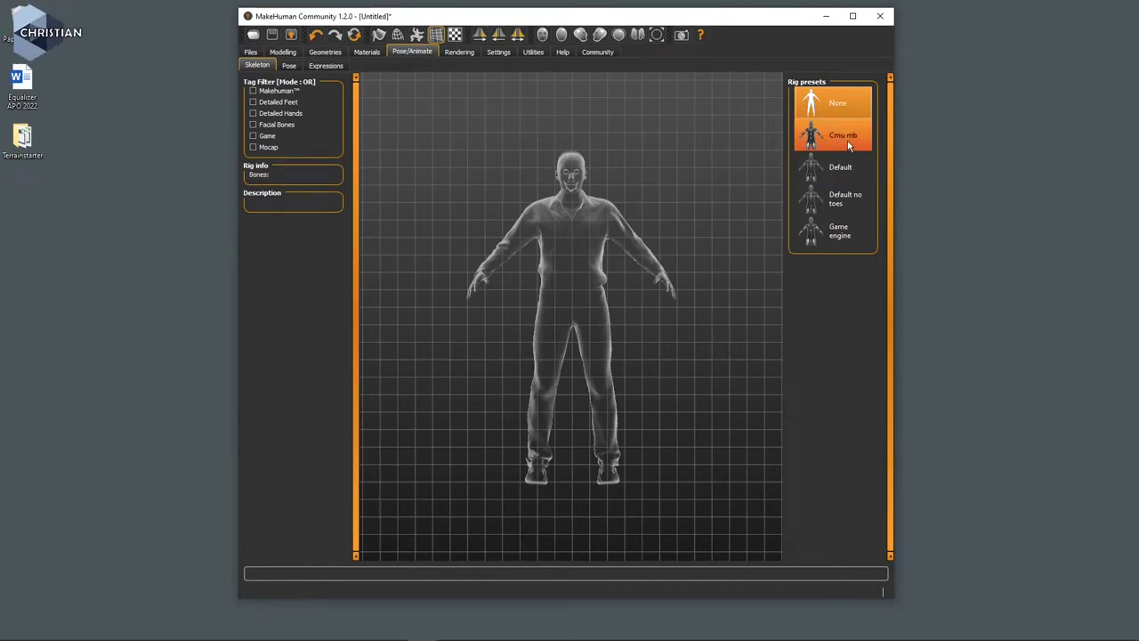
click(849, 238)
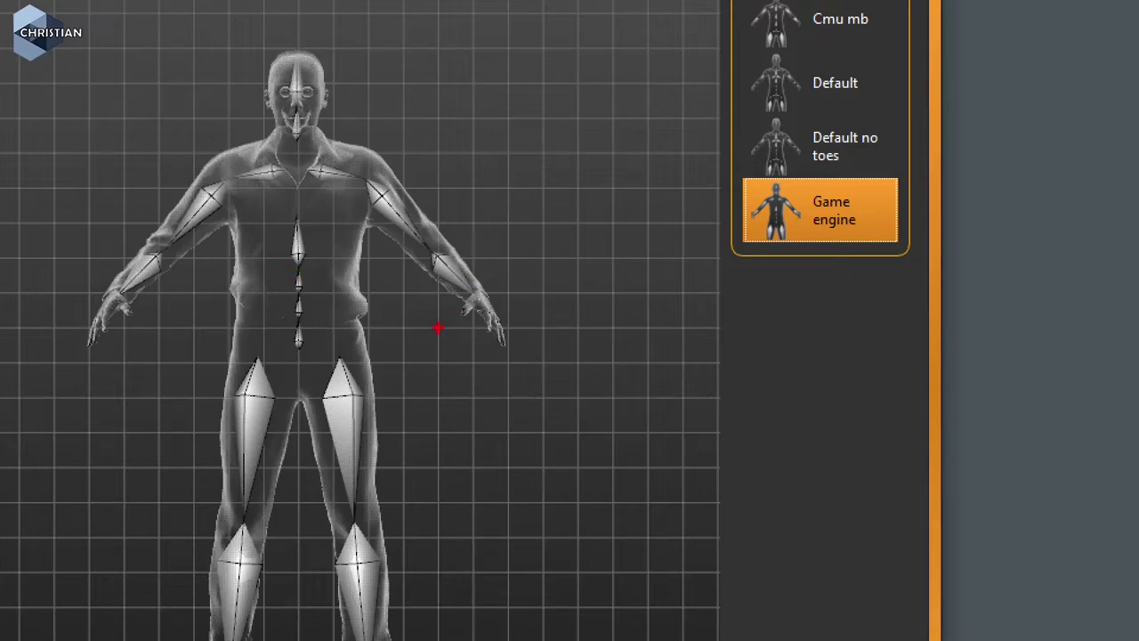
mouse_move(228, 515)
mouse_down()
mouse_move(263, 520)
mouse_move(259, 533)
mouse_move(218, 528)
mouse_move(230, 504)
mouse_up()
drag(256, 389, 240, 481)
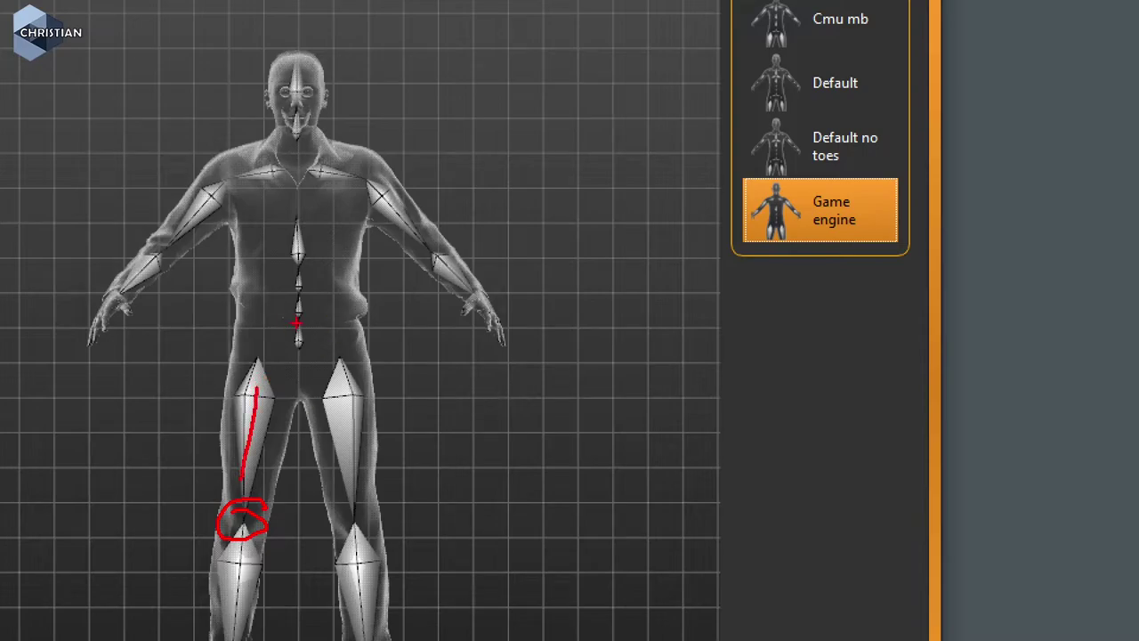
mouse_move(288, 312)
mouse_down()
mouse_move(300, 317)
mouse_move(308, 298)
mouse_up()
drag(224, 163, 234, 194)
drag(367, 174, 353, 194)
drag(411, 257, 423, 265)
drag(289, 111, 310, 113)
drag(289, 162, 287, 185)
key(Escape)
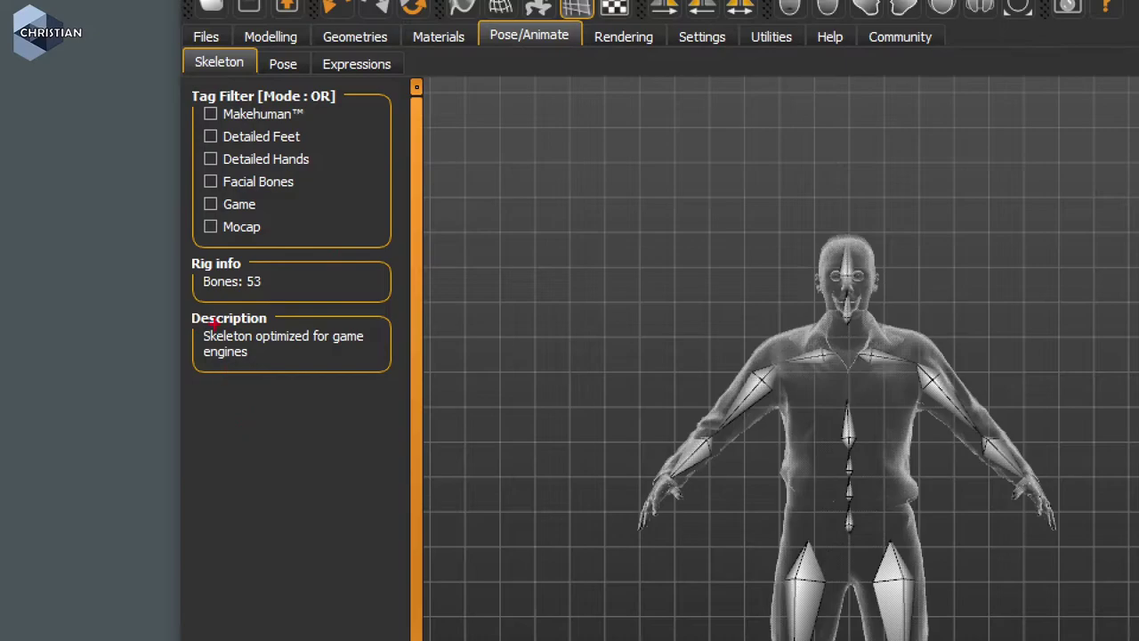
drag(192, 293, 267, 289)
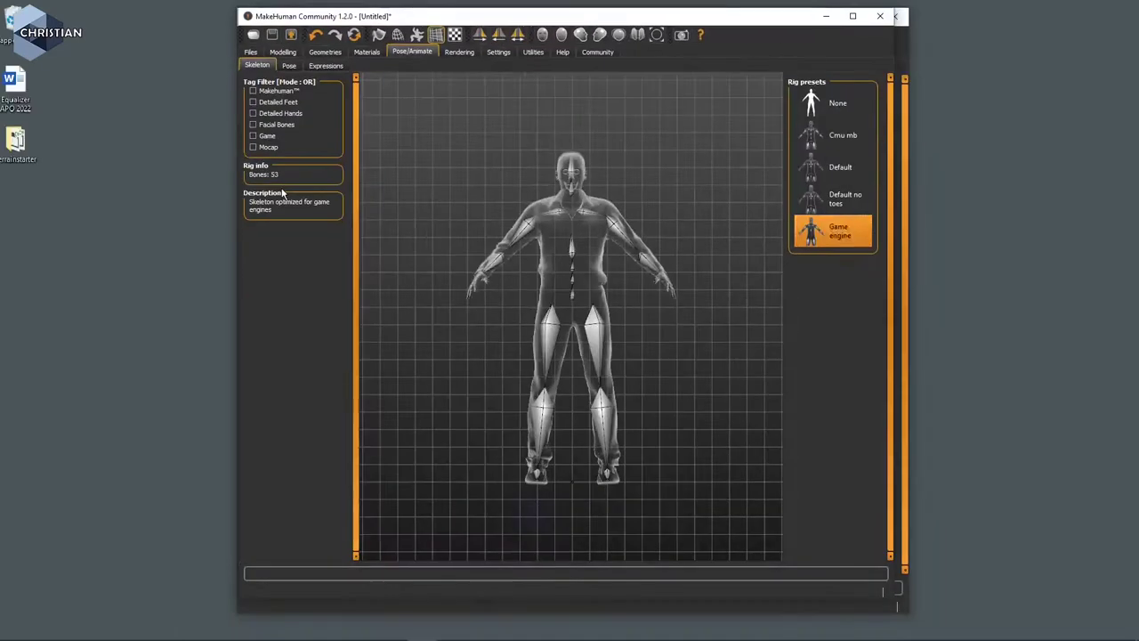
- Try the Cmu mb and Default rig presets for comparison, then switch the figure back to the Game engine rig
click(839, 135)
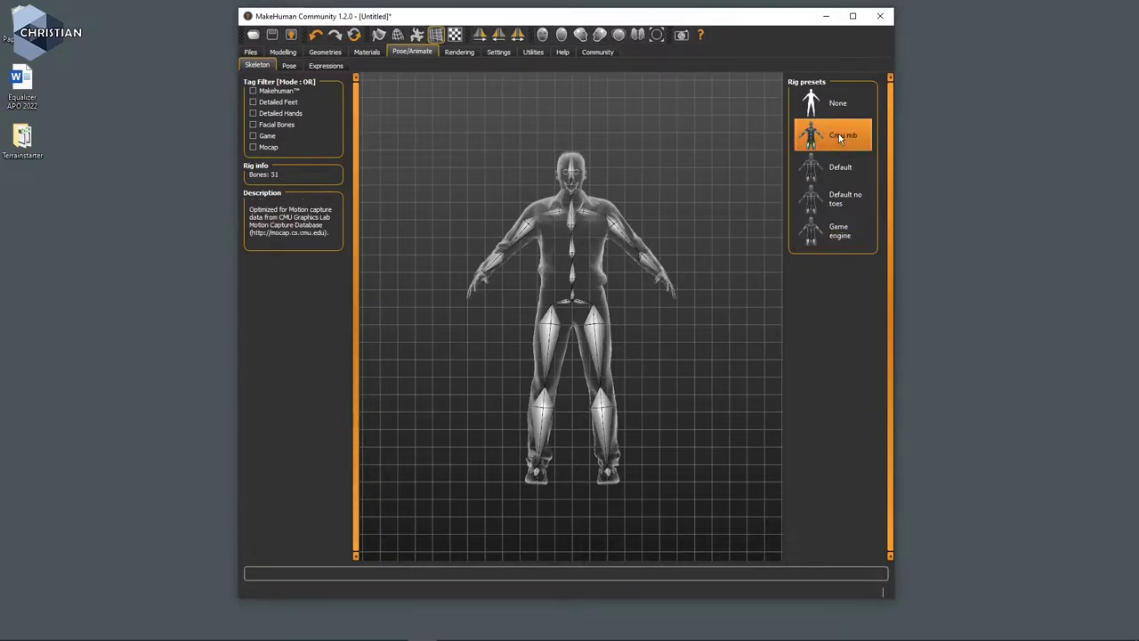
click(846, 170)
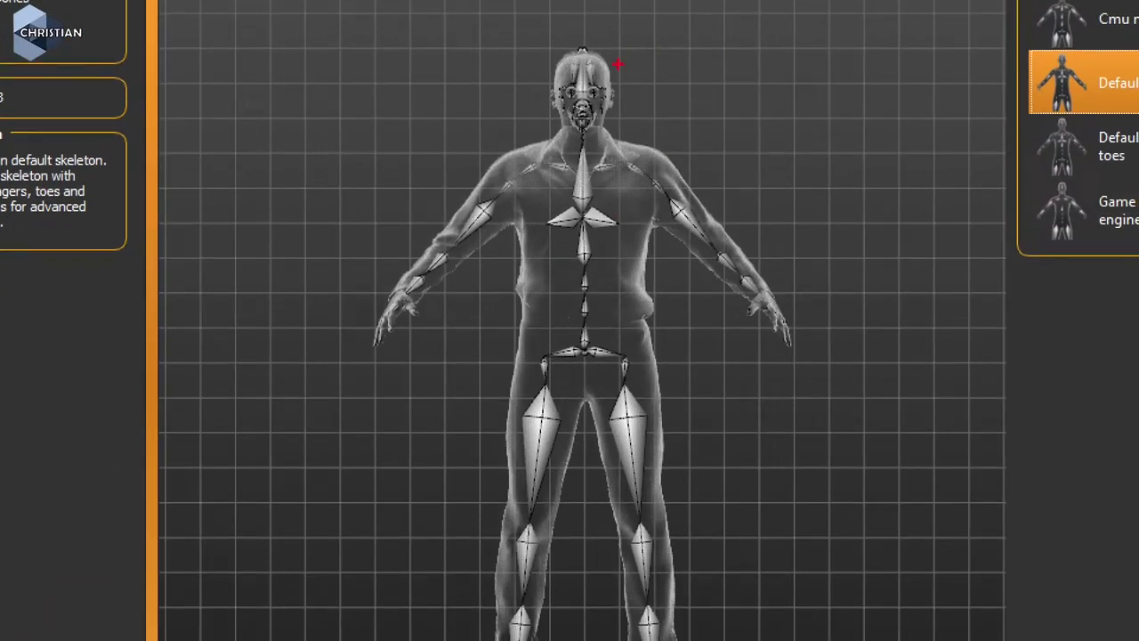
mouse_move(584, 75)
mouse_down()
mouse_move(530, 82)
mouse_move(600, 126)
mouse_move(556, 78)
mouse_up()
key(Escape)
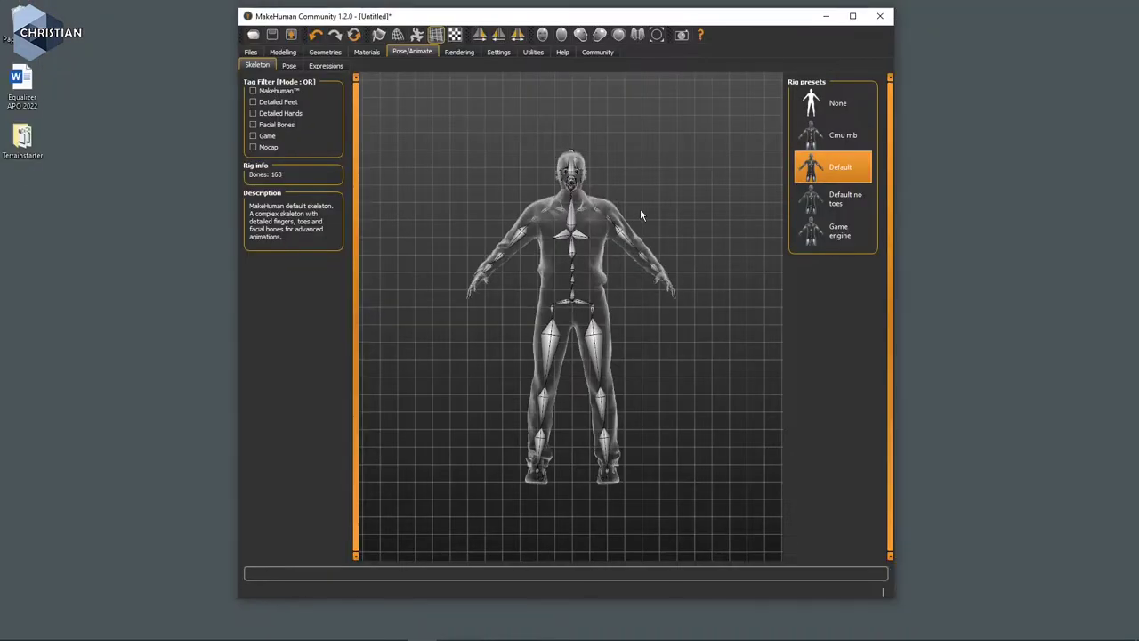
click(846, 236)
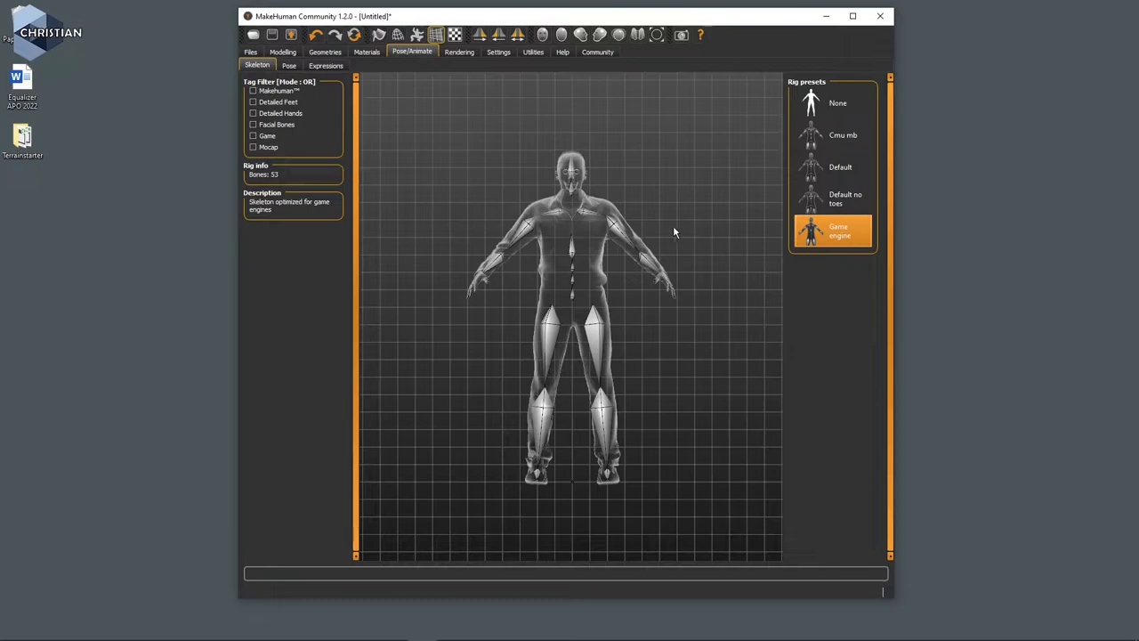
- Export the figure to the desktop as a Filmbox (fbx) file named Crille, with meter as the scale unit
click(290, 35)
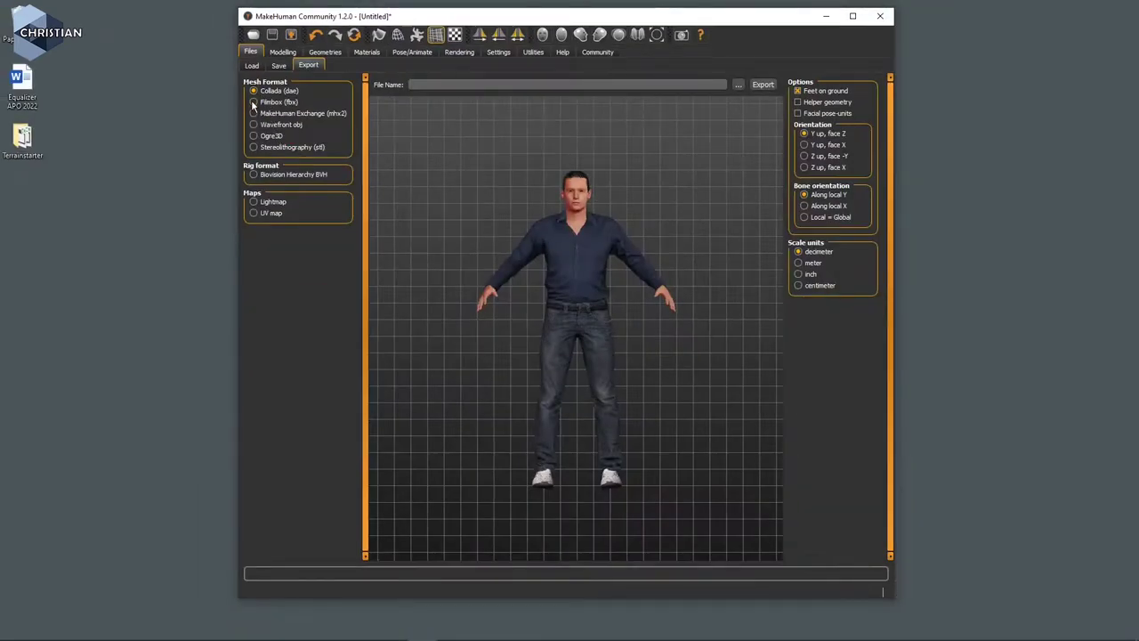
click(232, 185)
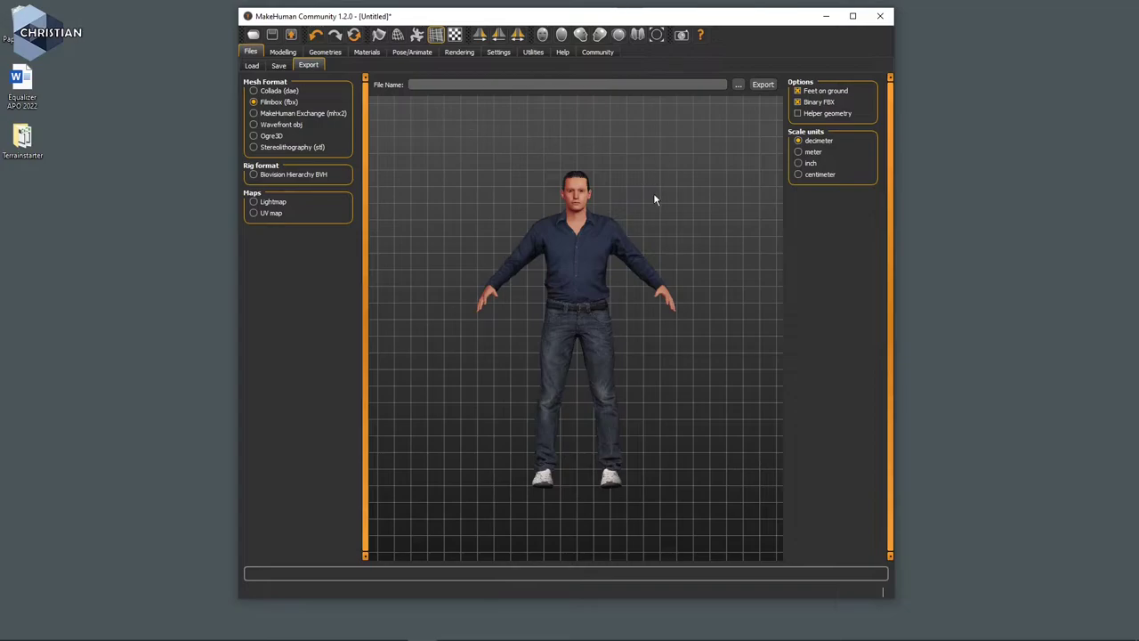
click(799, 152)
click(739, 85)
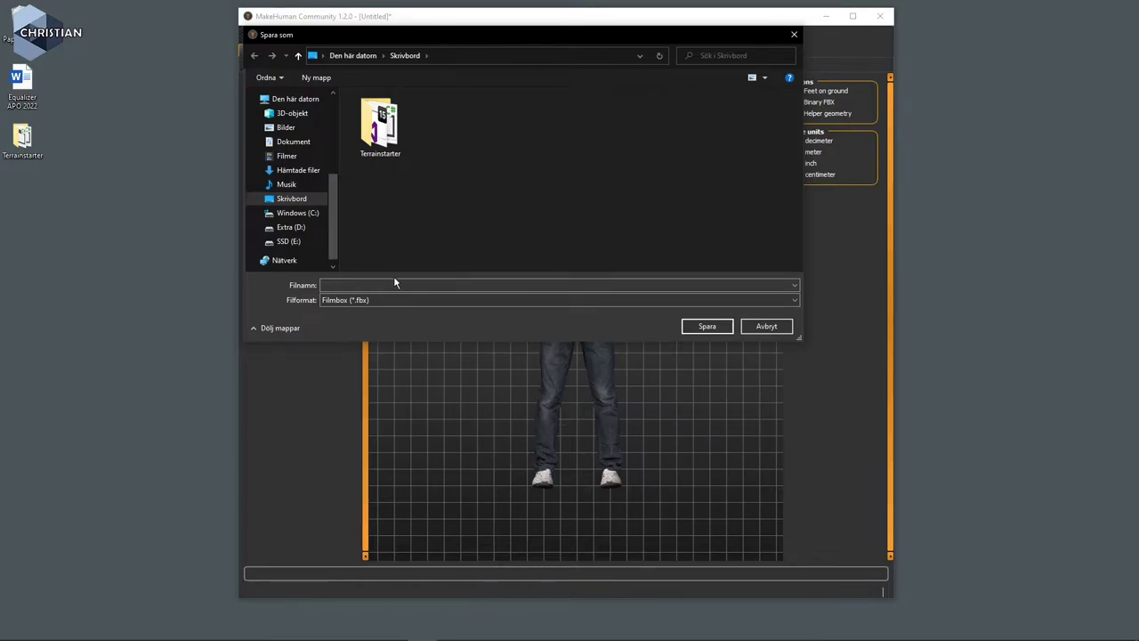
text(Crille)
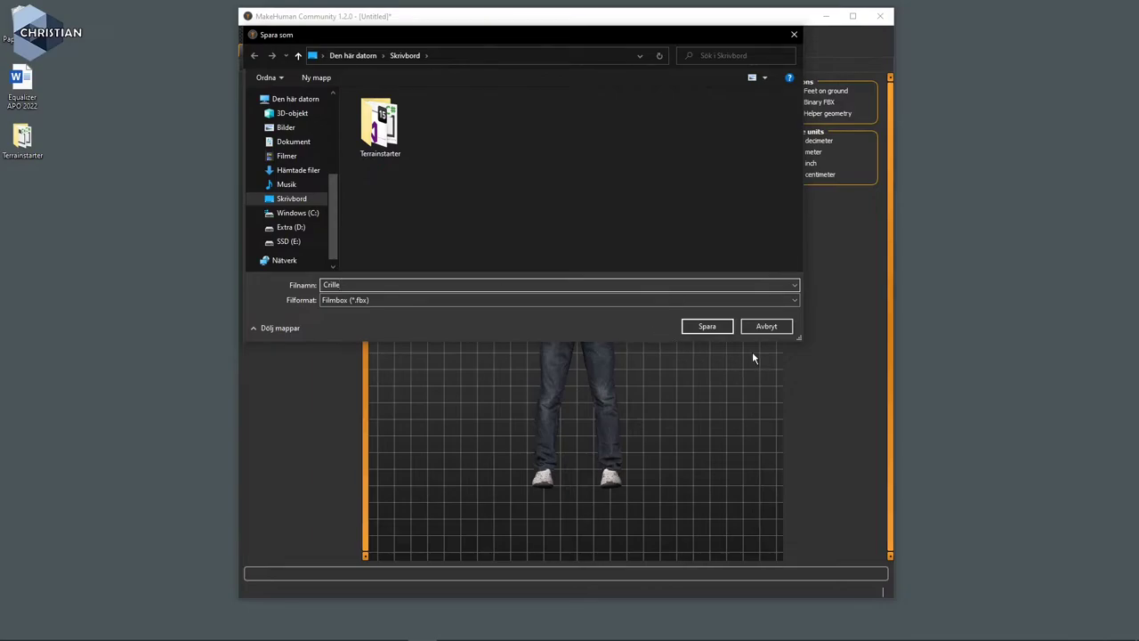
click(717, 327)
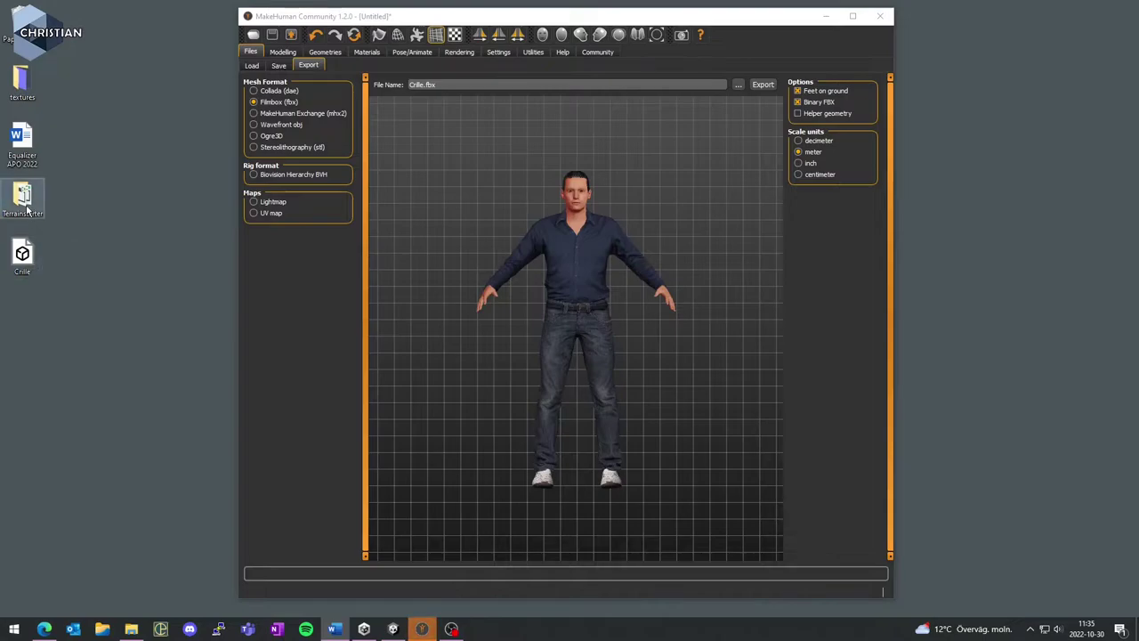
- Inspect the eye, clothing, shoe, hair and skin texture files in the exported textures folder on the desktop
double_click(23, 82)
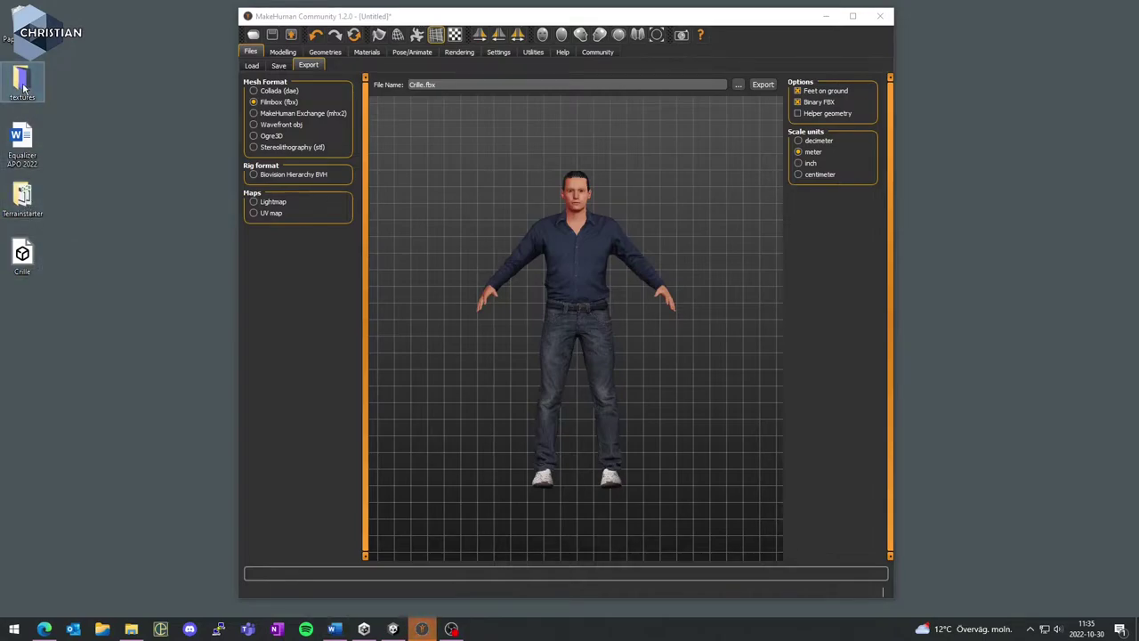
drag(706, 373, 731, 108)
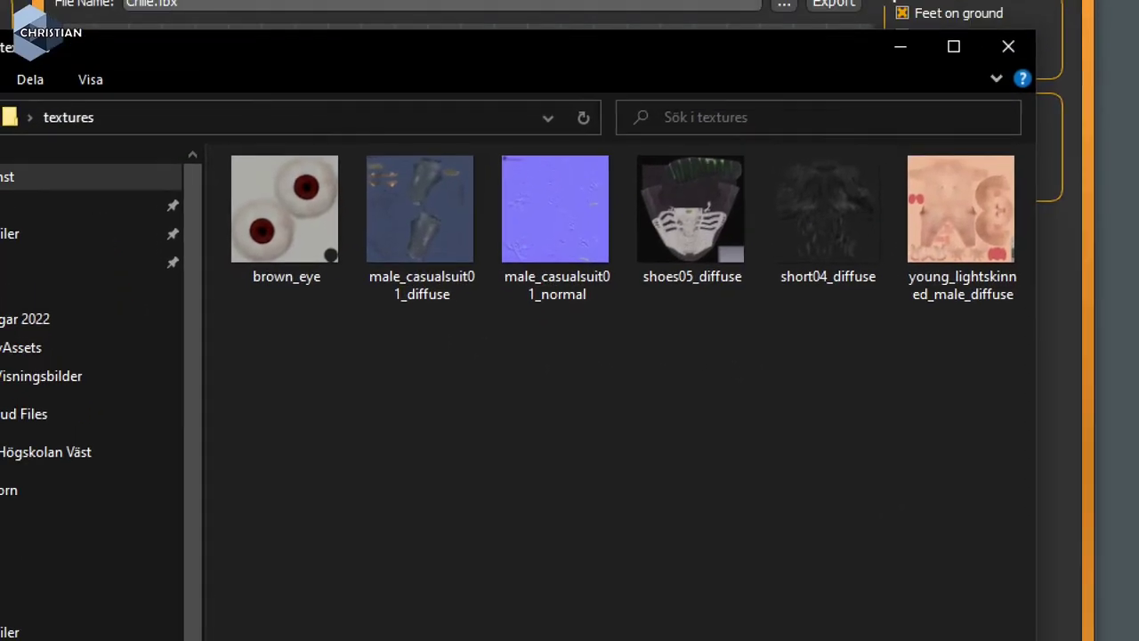
drag(254, 286, 308, 287)
drag(385, 301, 461, 306)
drag(533, 305, 763, 294)
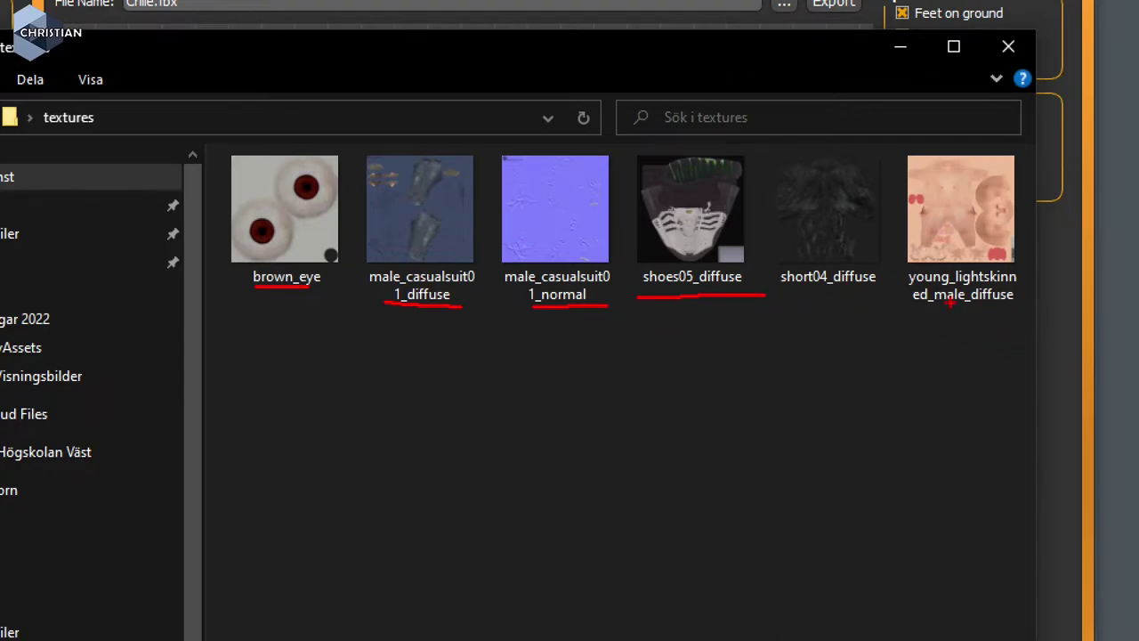
key(Escape)
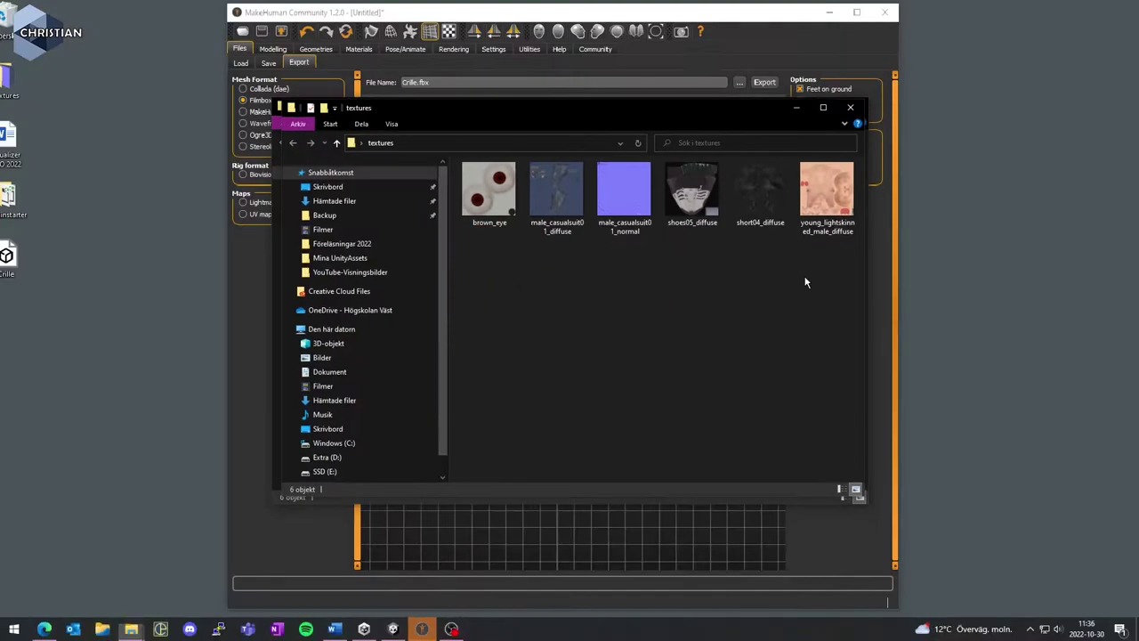
click(849, 107)
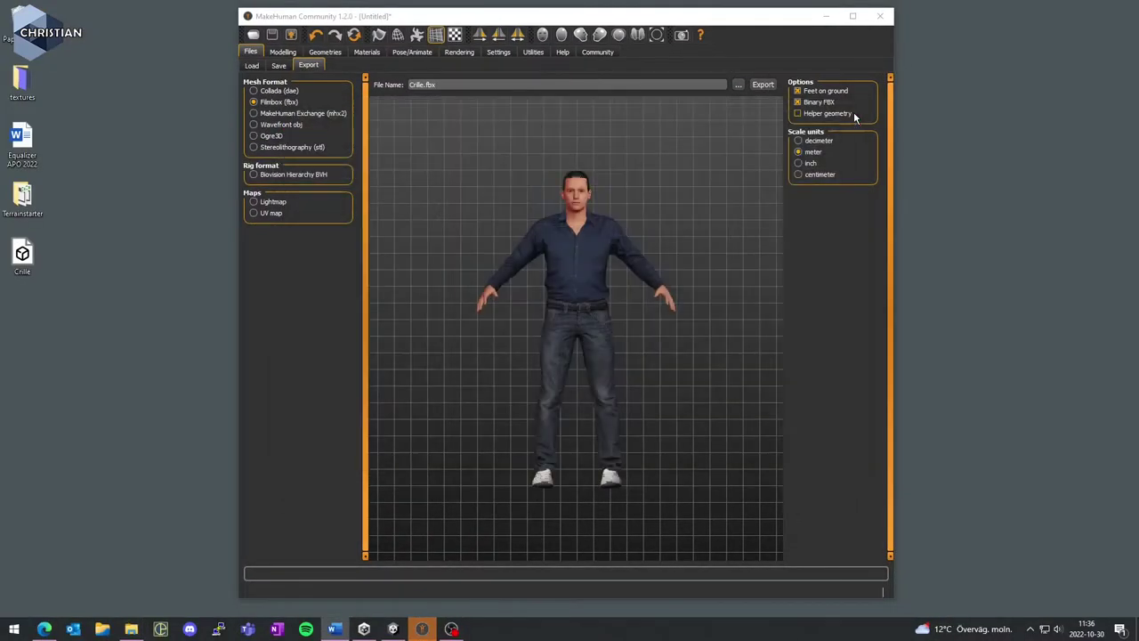
- Switch to the Unity project and create a folder named Crille directly under Assets
click(826, 17)
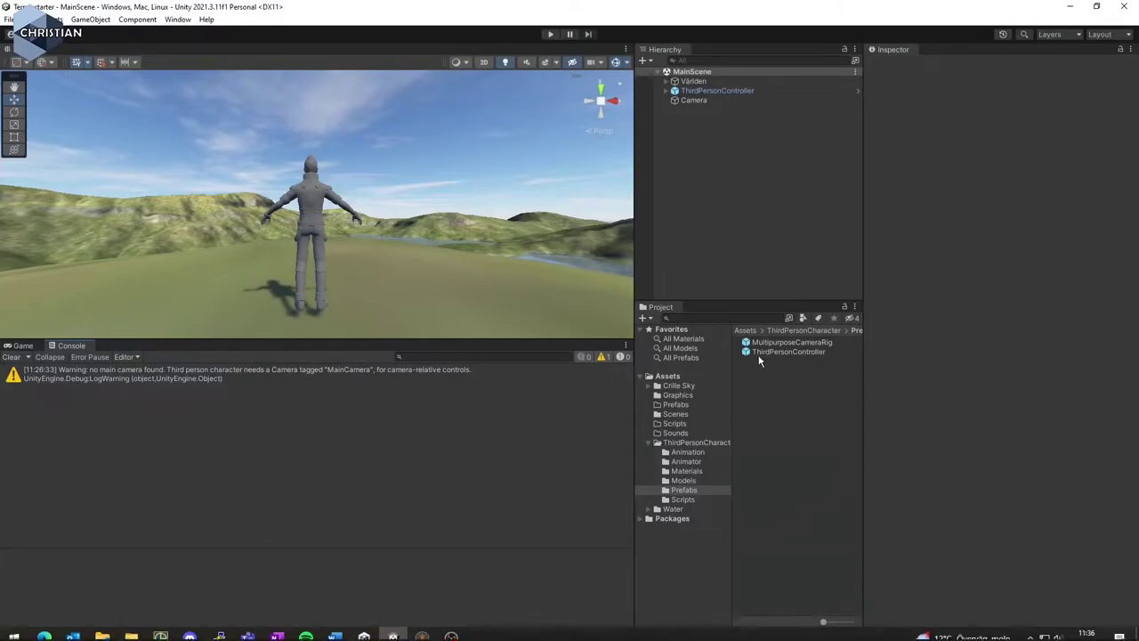
click(649, 443)
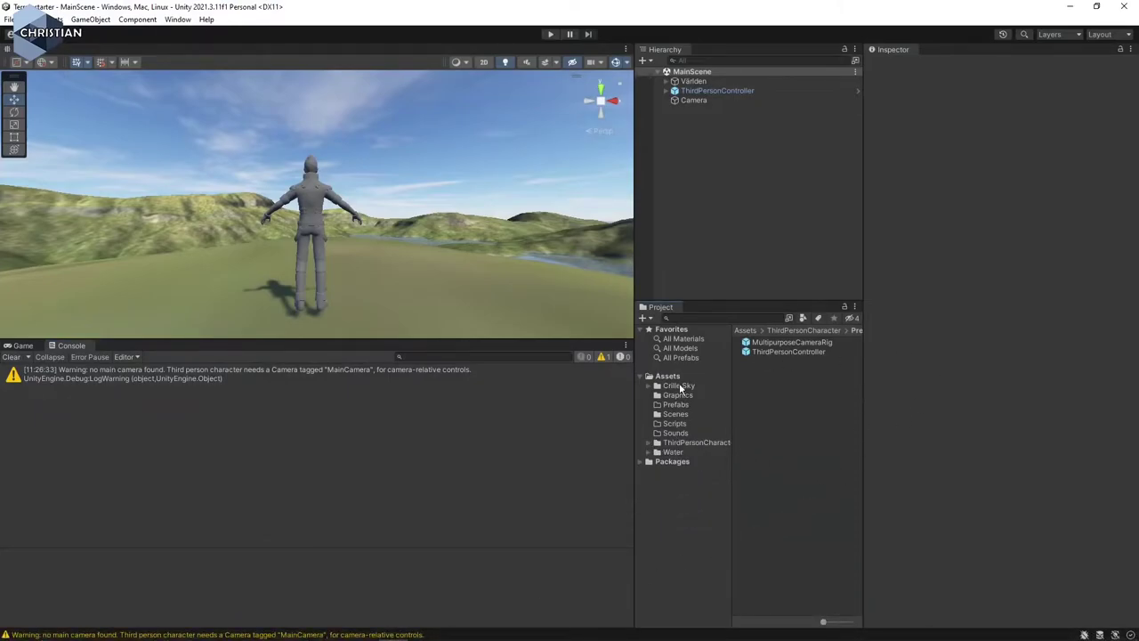
click(668, 377)
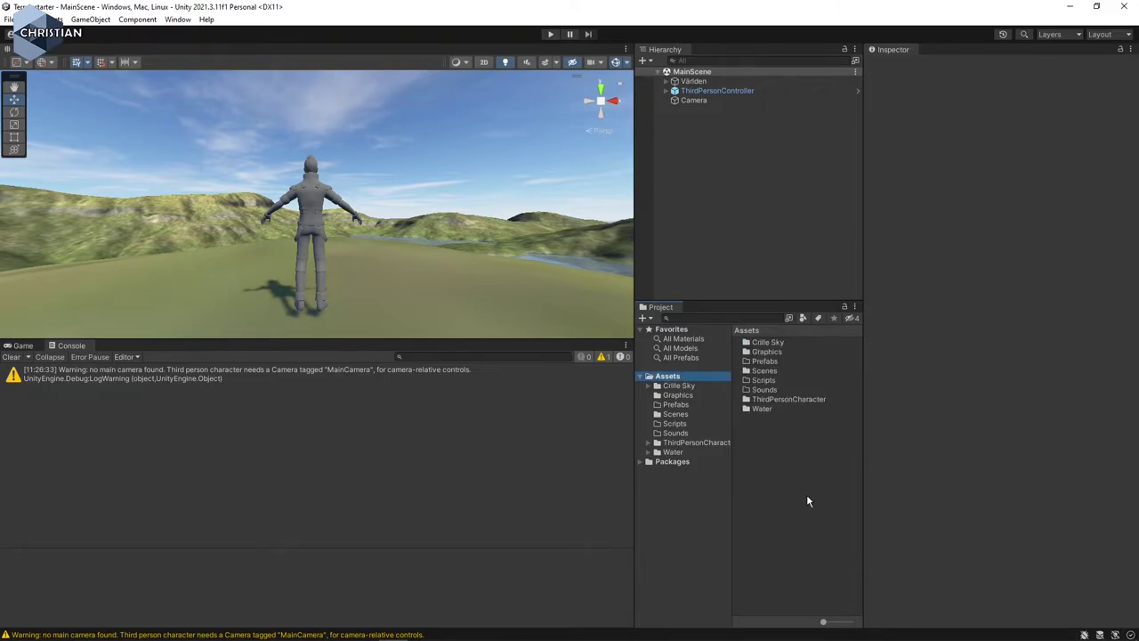
right_click(814, 465)
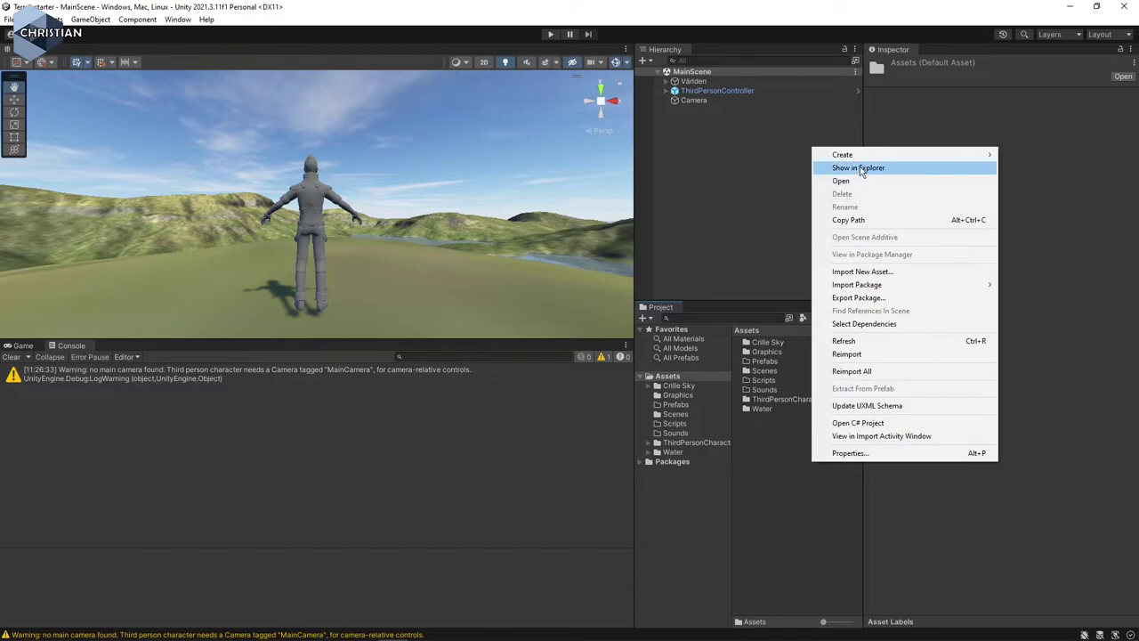
mouse_move(862, 154)
click(730, 147)
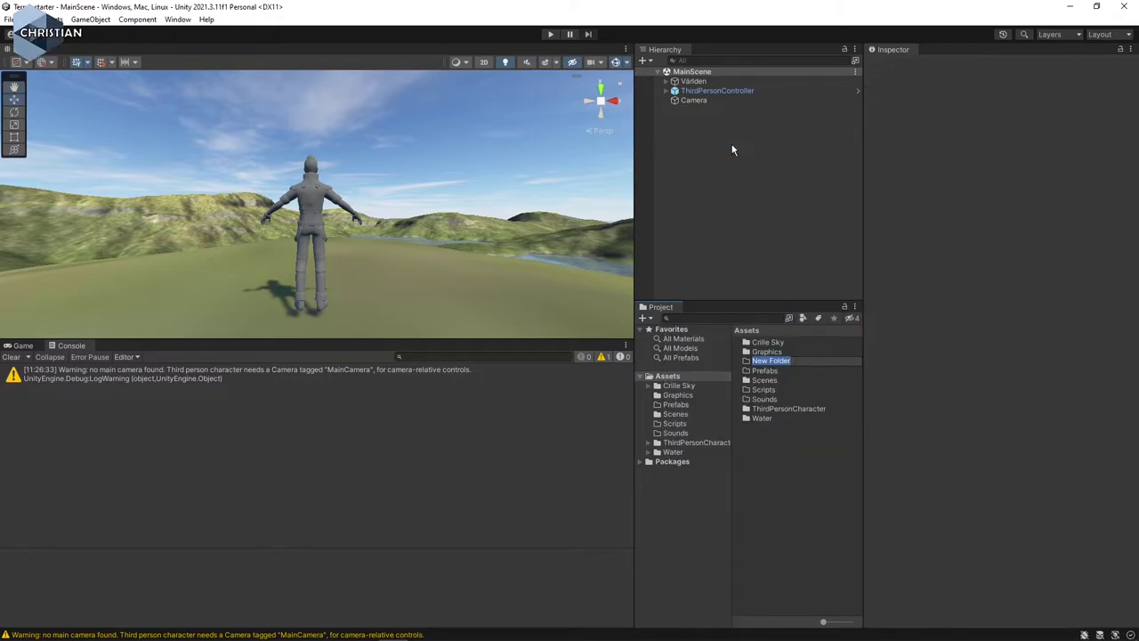
text(Crille)
key(Return)
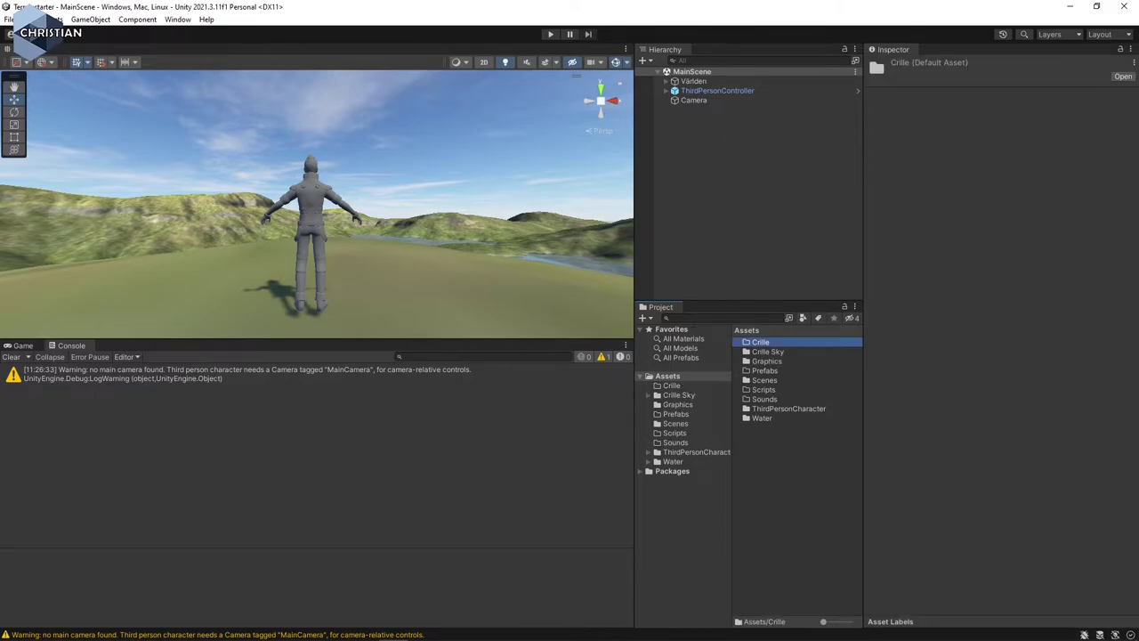
- Import the textures folder and the Crille model from the desktop into the project's Crille folder
click(674, 386)
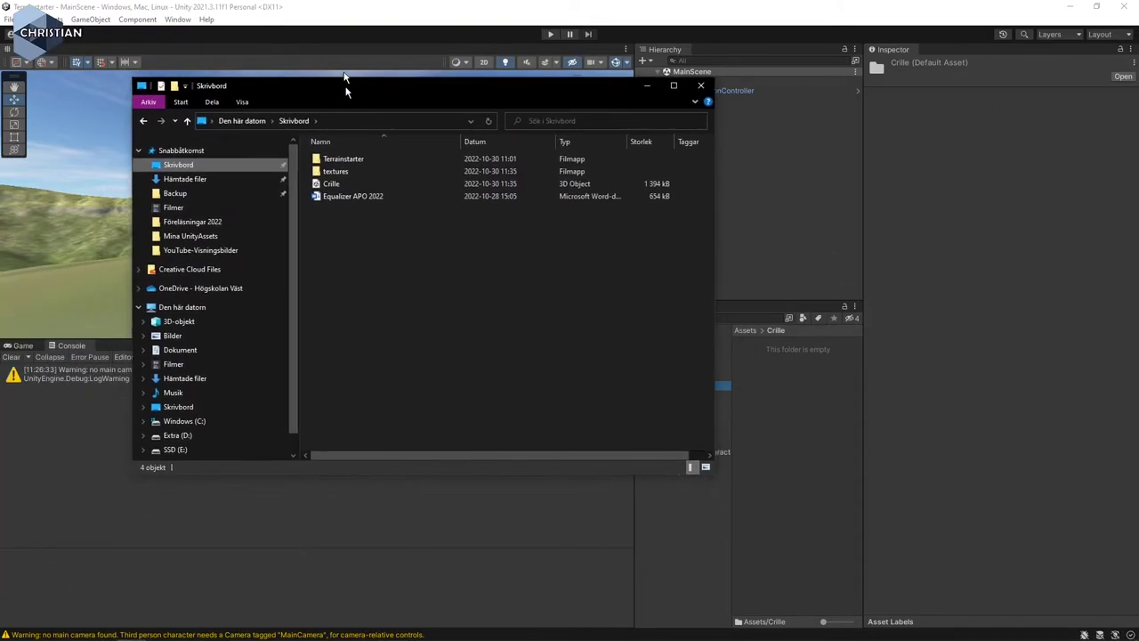
drag(346, 83, 258, 70)
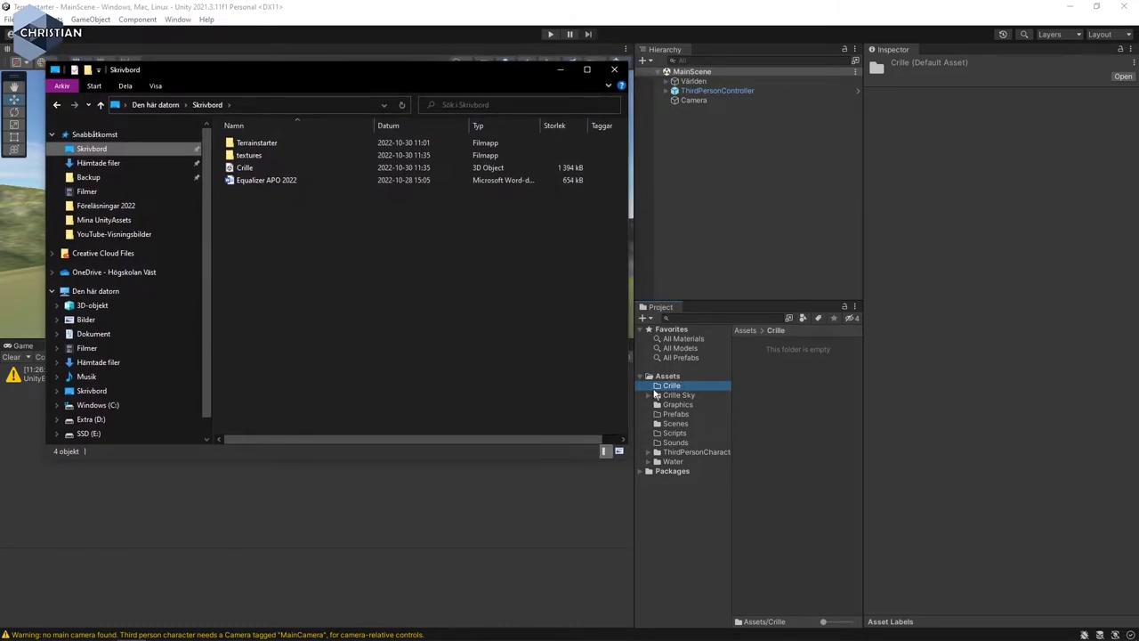
click(260, 156)
ctrl+click(243, 169)
drag(243, 169, 805, 444)
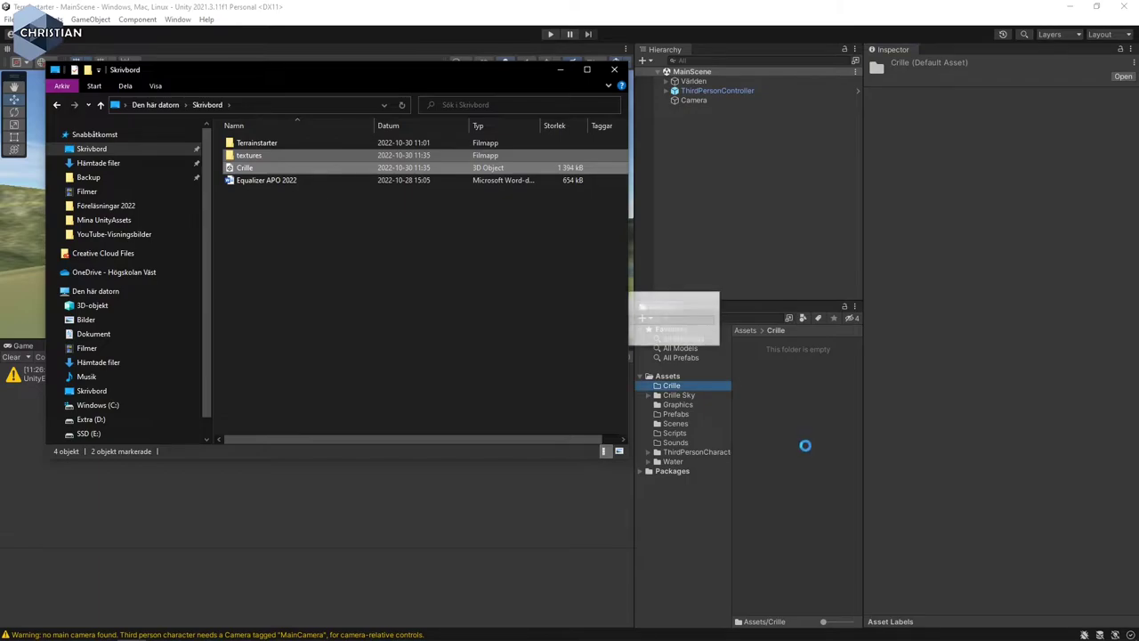
click(614, 70)
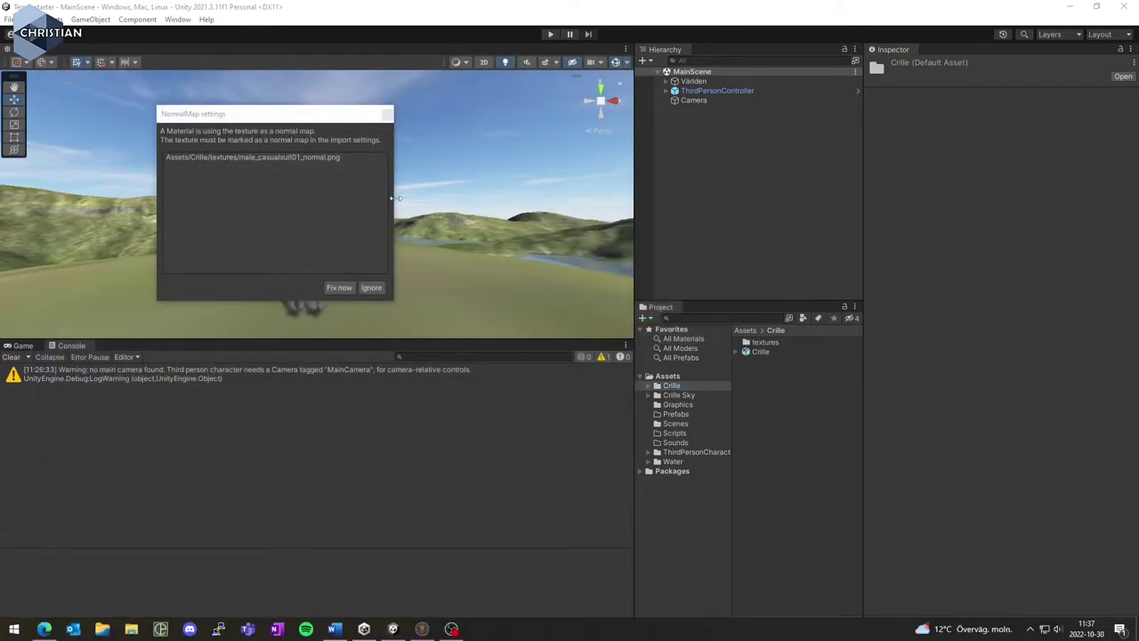
- Accept the automatic fix that marks male_casualsuit01_normal.png as a normal map
click(247, 119)
drag(247, 118, 346, 145)
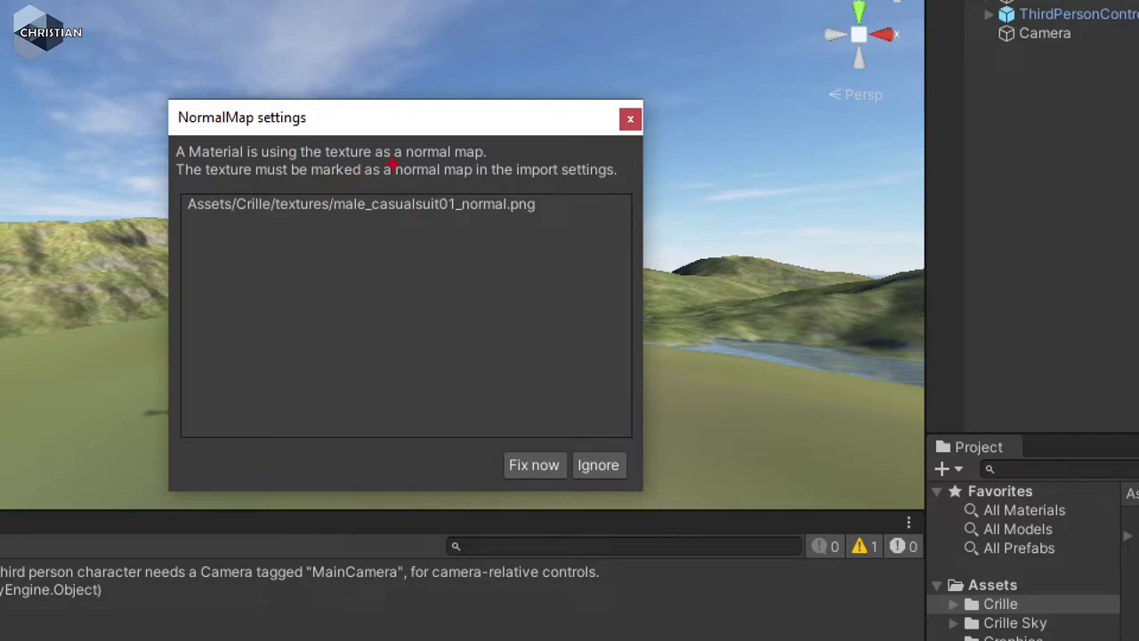
drag(408, 166, 503, 155)
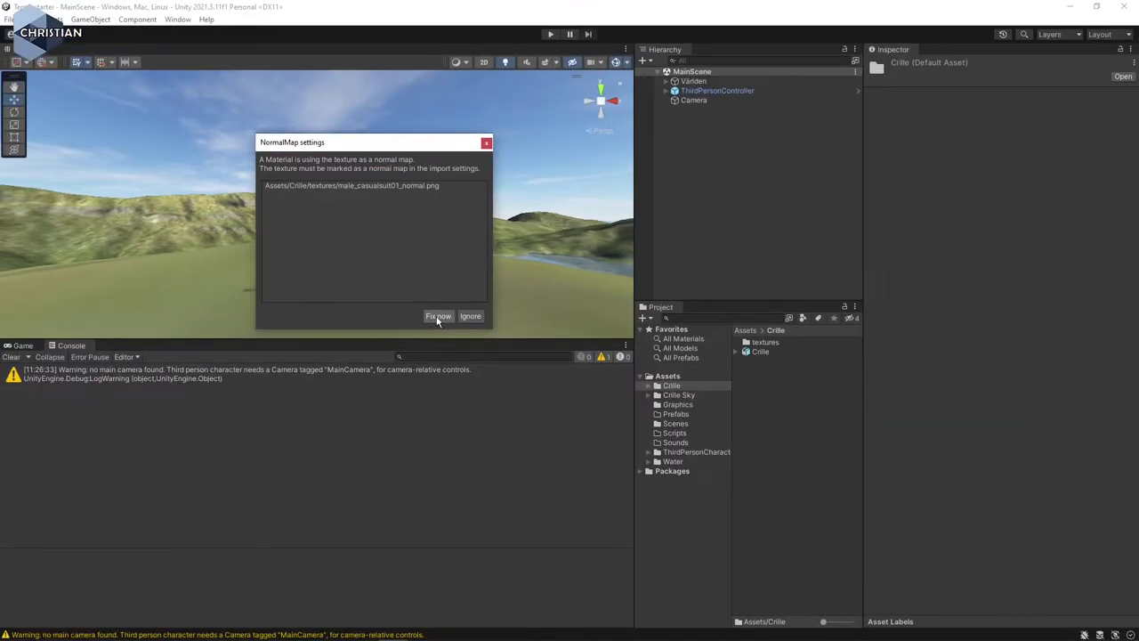
click(437, 316)
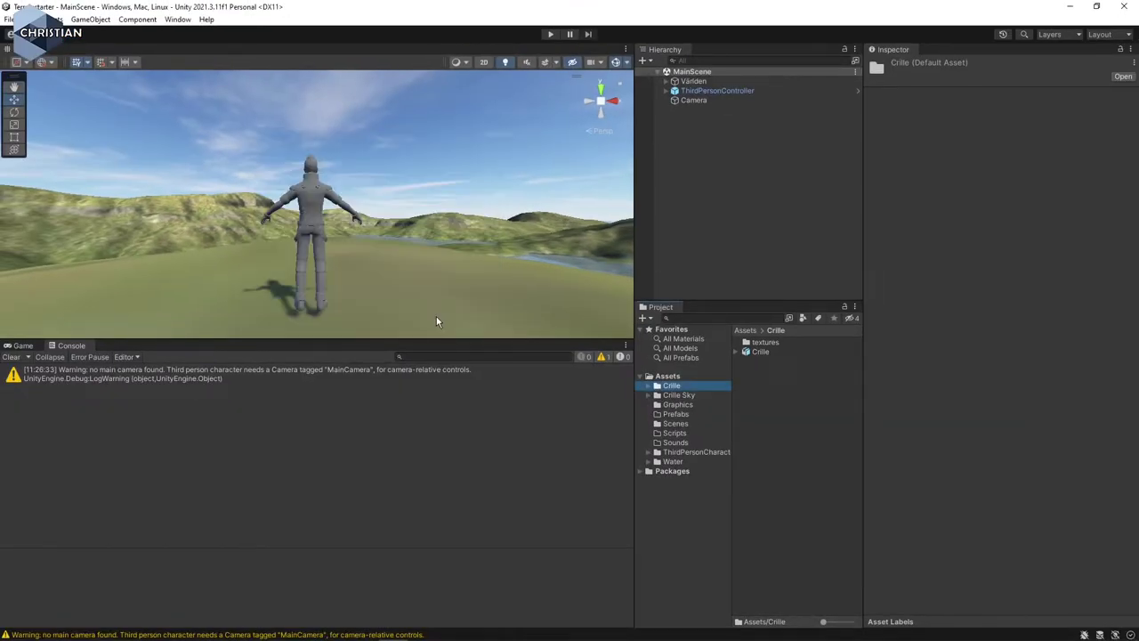
- Check the texture type in the import settings of male_casualsuit01_normal in Crille's textures folder
click(645, 387)
click(679, 397)
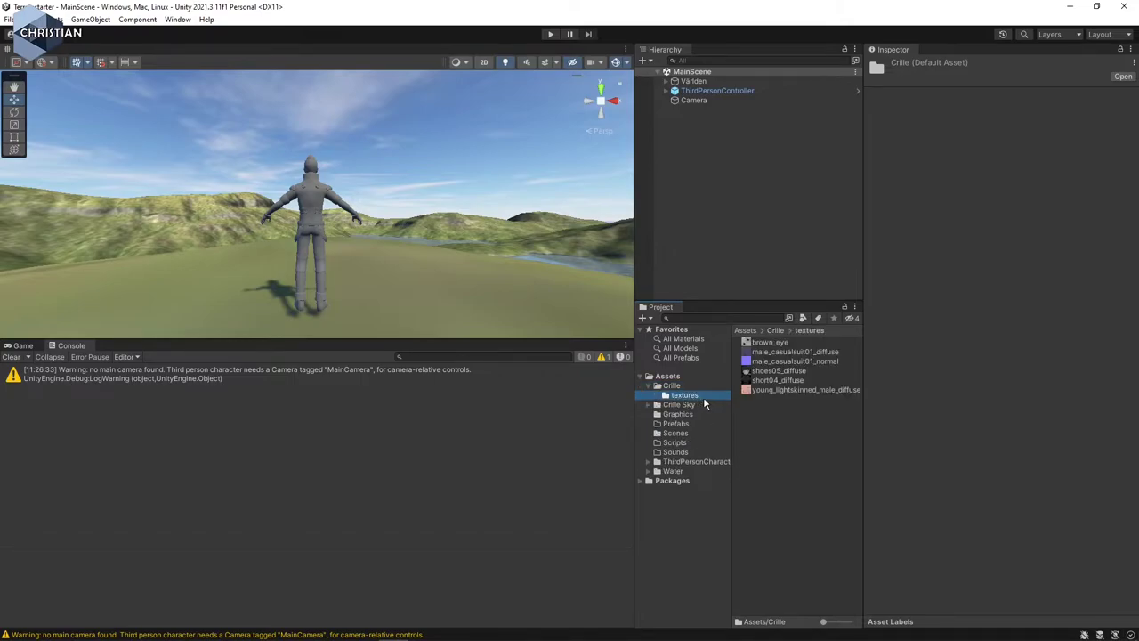
click(828, 360)
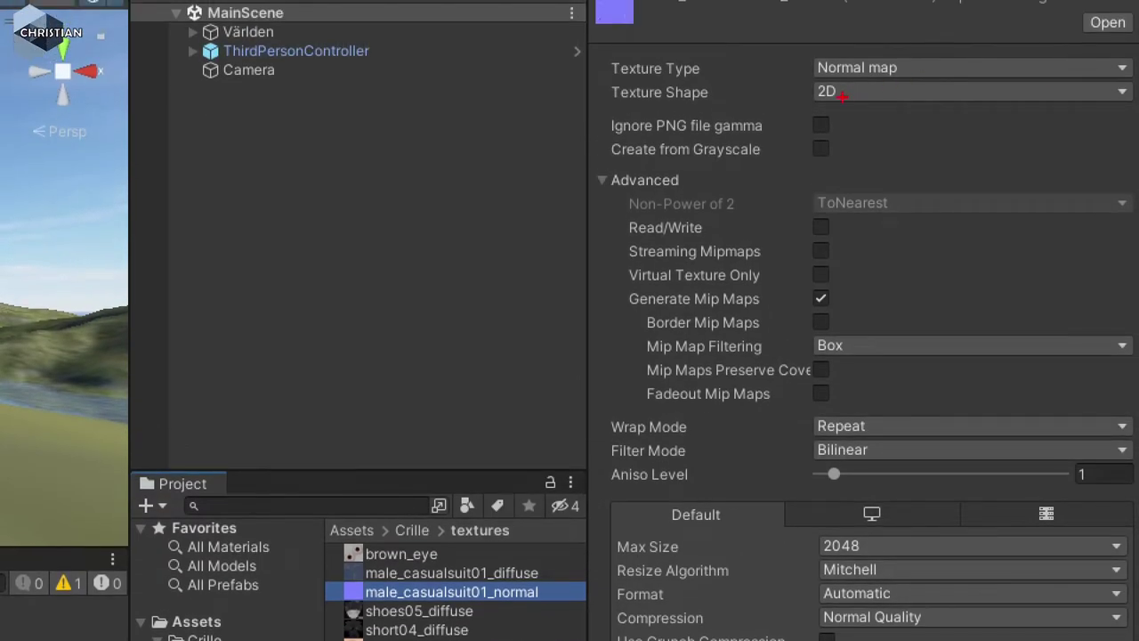
drag(835, 85, 921, 76)
drag(445, 595, 552, 591)
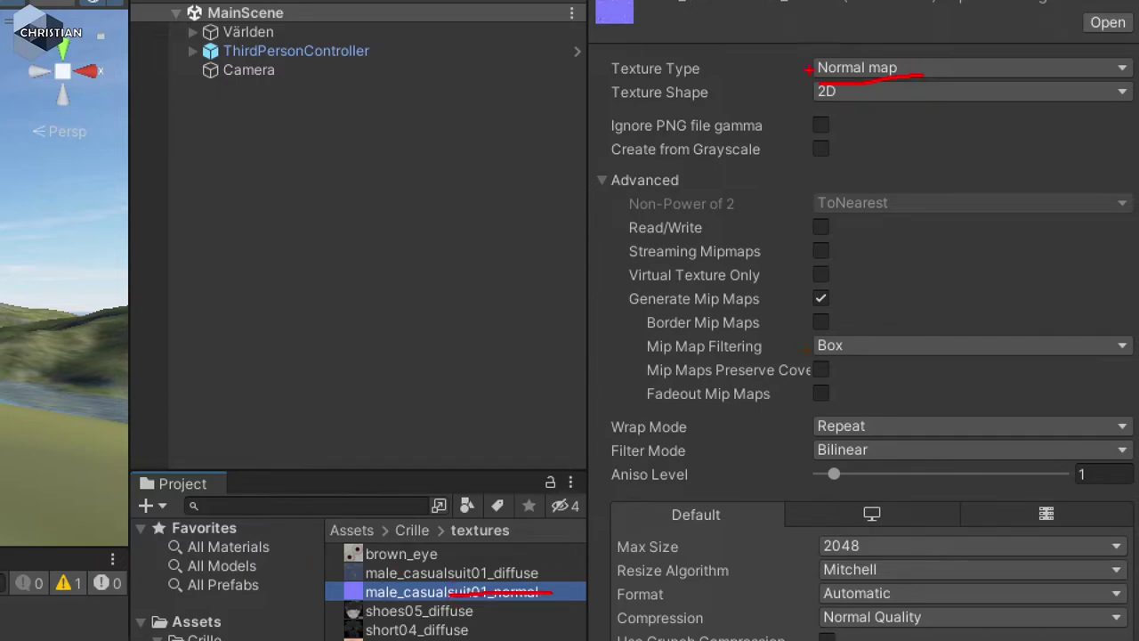
key(Escape)
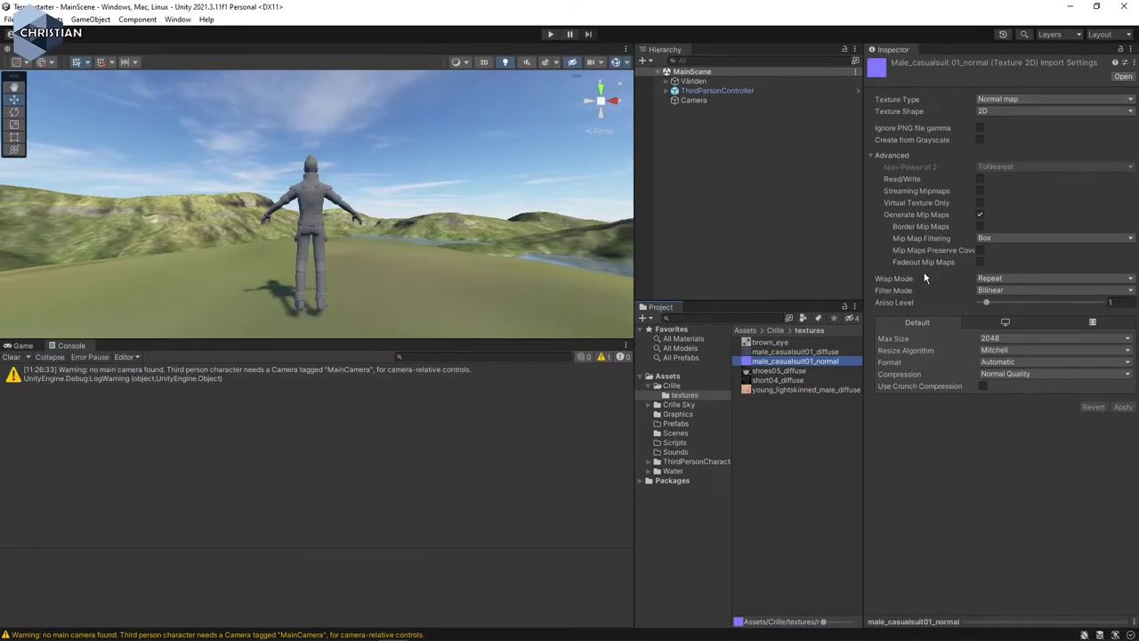
- Place the Crille model in the scene beside the third-person character and compare the components of both objects
click(647, 386)
click(666, 386)
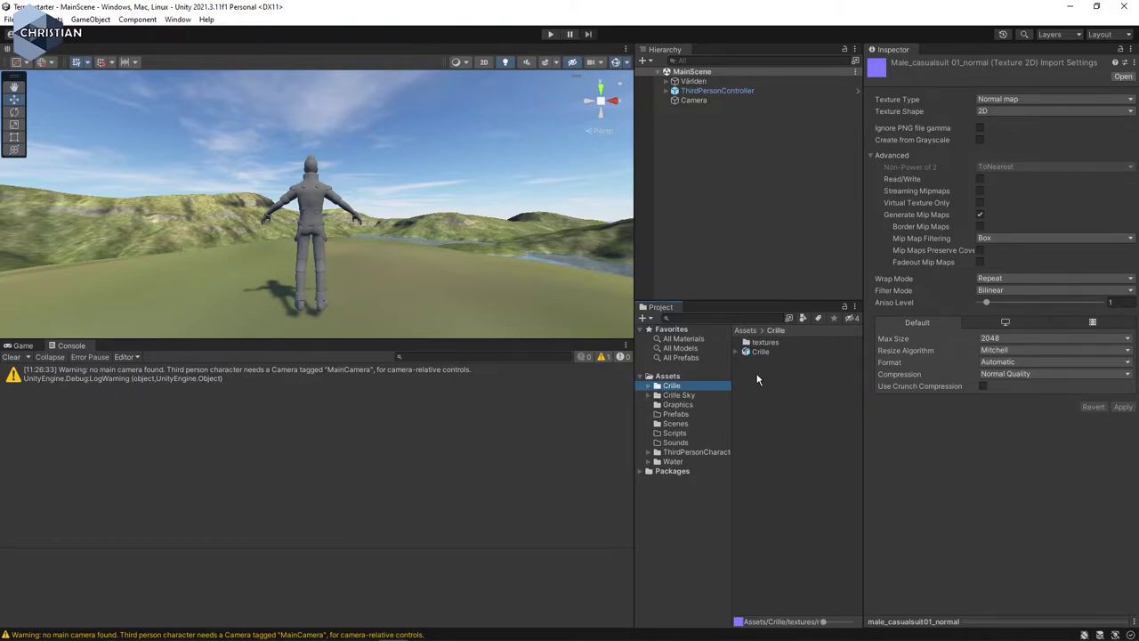
drag(763, 351, 496, 317)
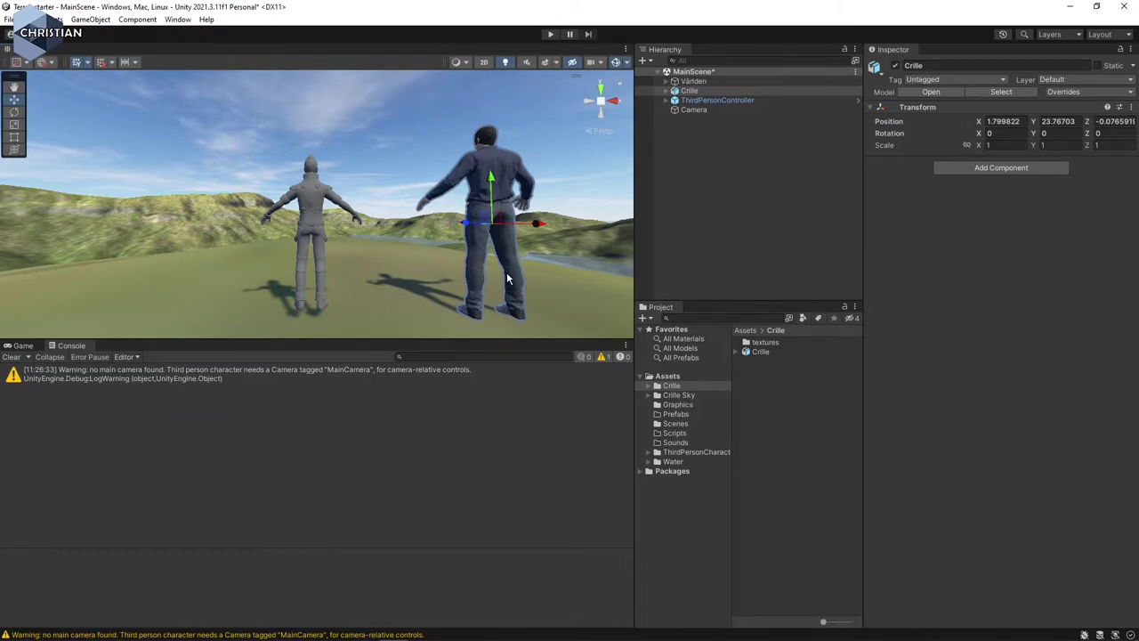
click(321, 208)
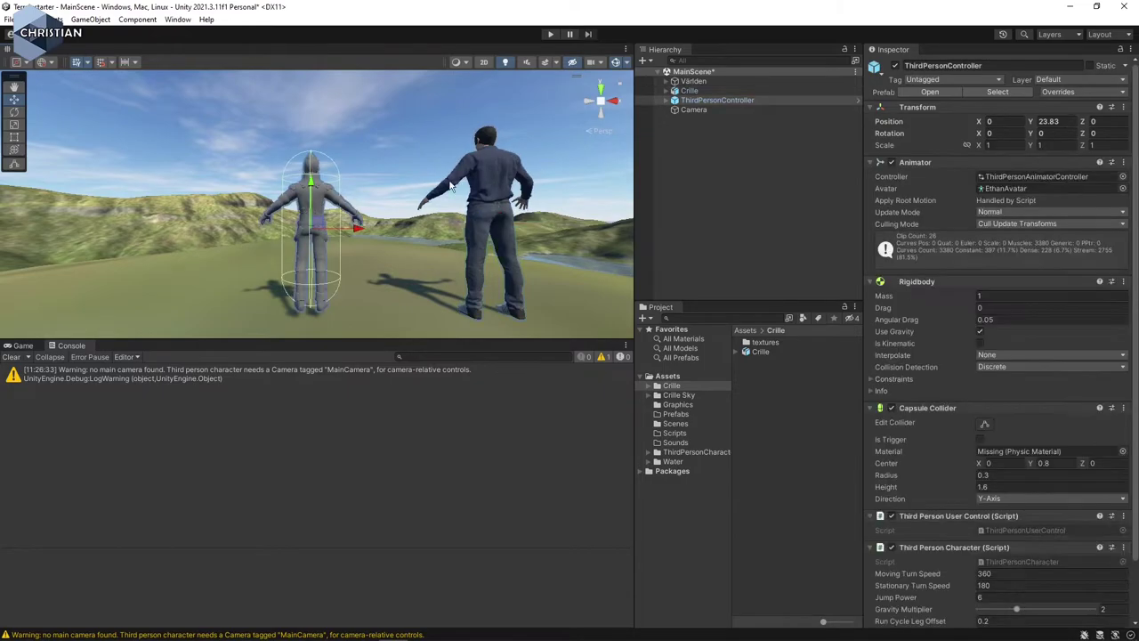
click(481, 166)
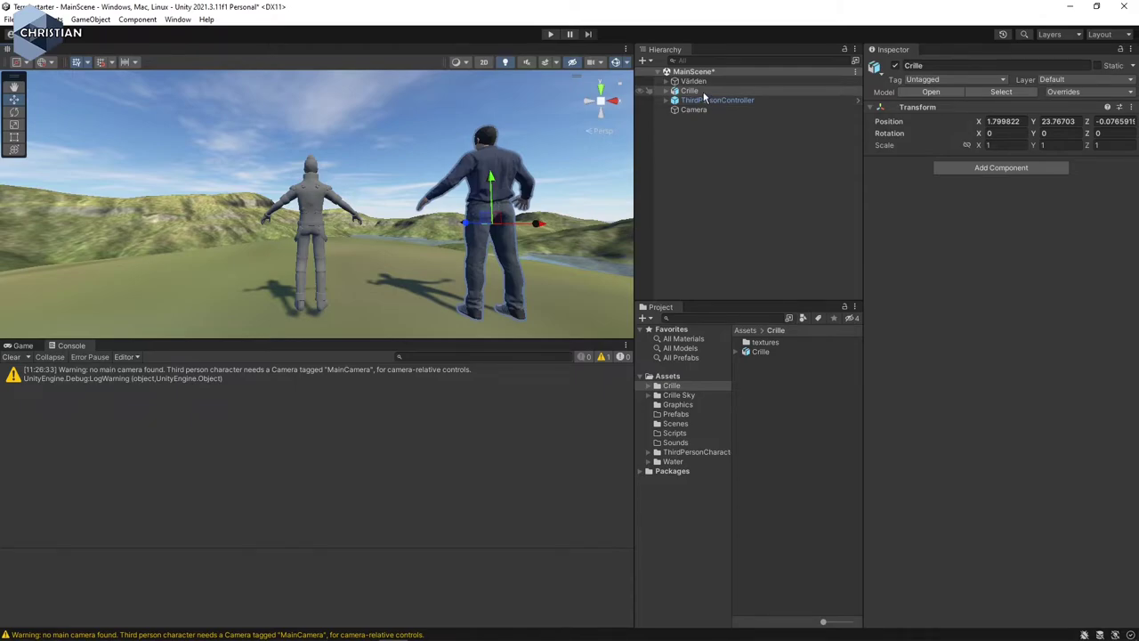
- Set the animation type of the Crille model's rig to Humanoid and apply the import settings
click(771, 354)
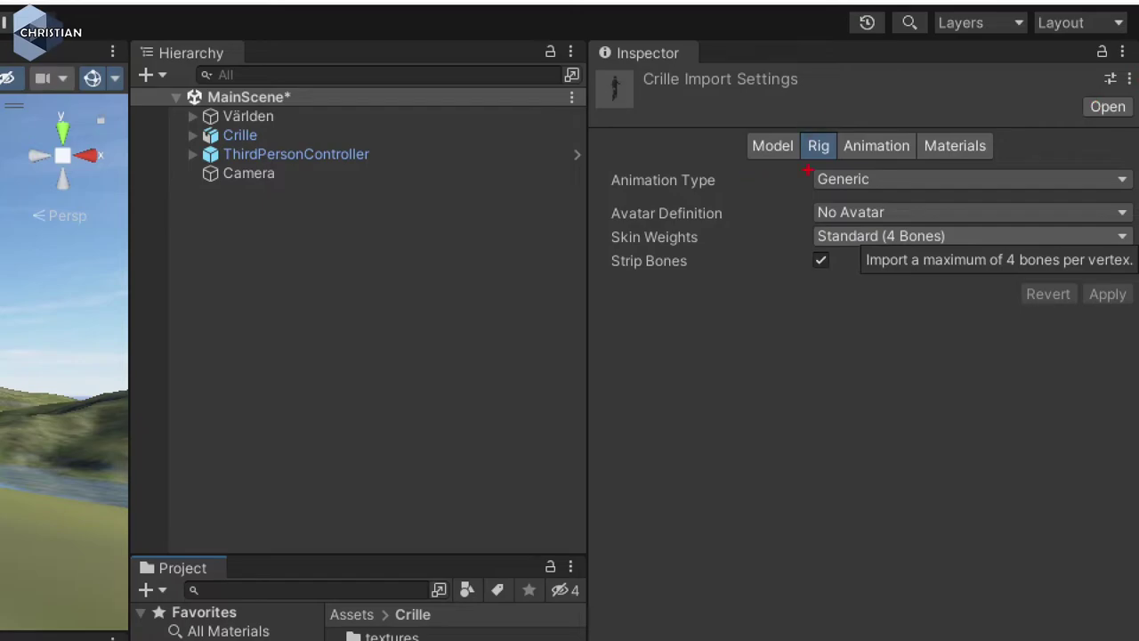
drag(805, 160, 891, 164)
drag(938, 165, 985, 165)
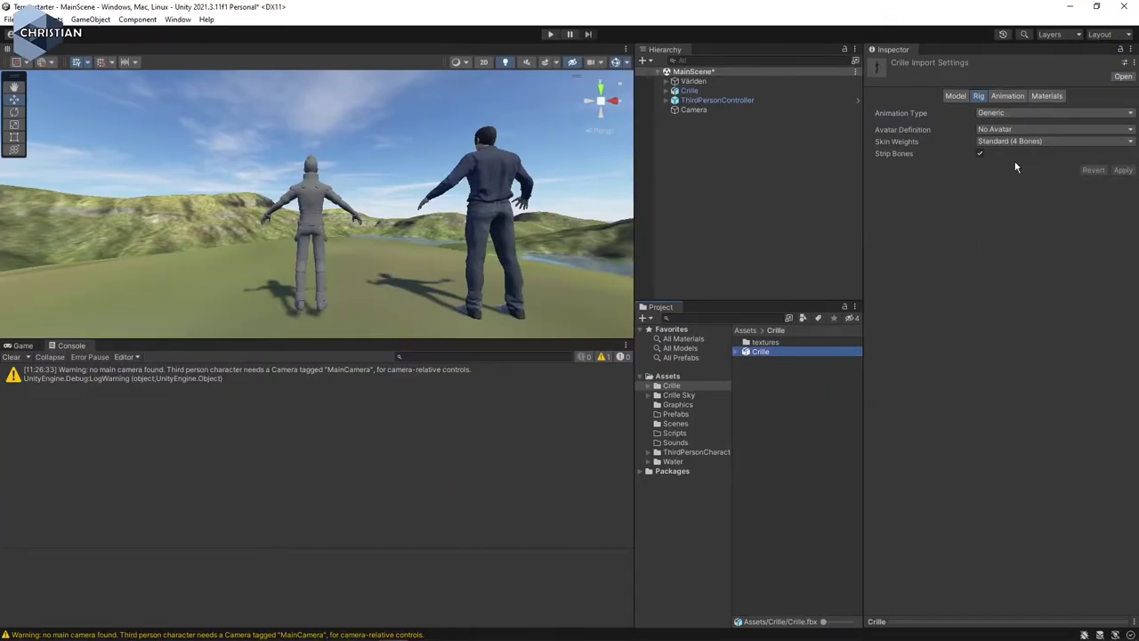
click(1035, 115)
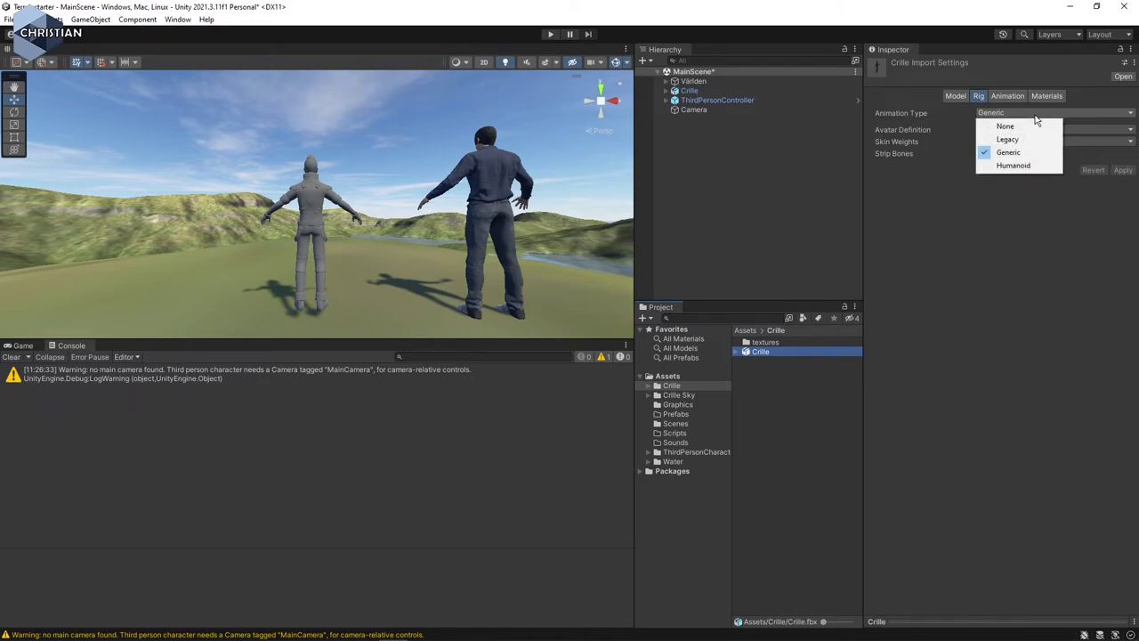
click(1022, 167)
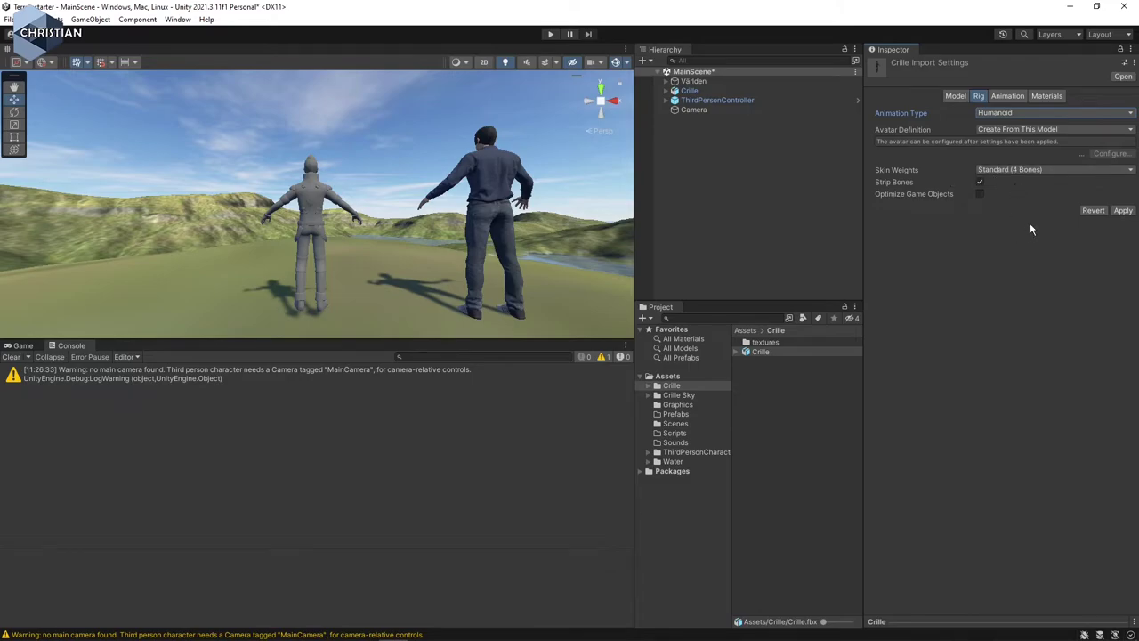
click(1122, 213)
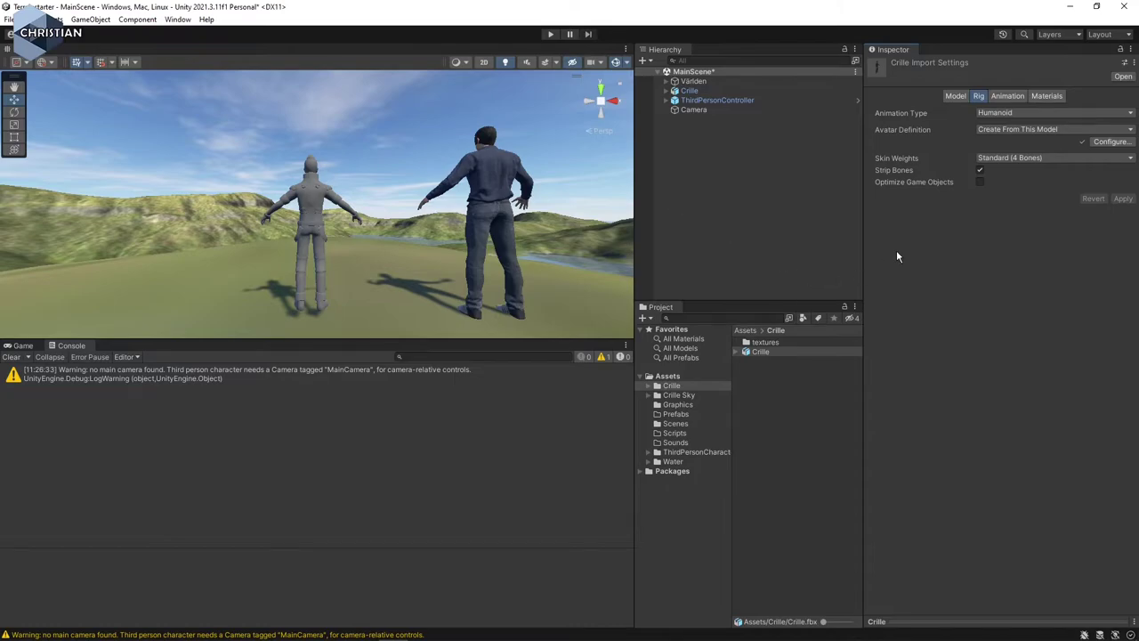
- Review the Crille model's import settings for the model, animation and materials
click(955, 96)
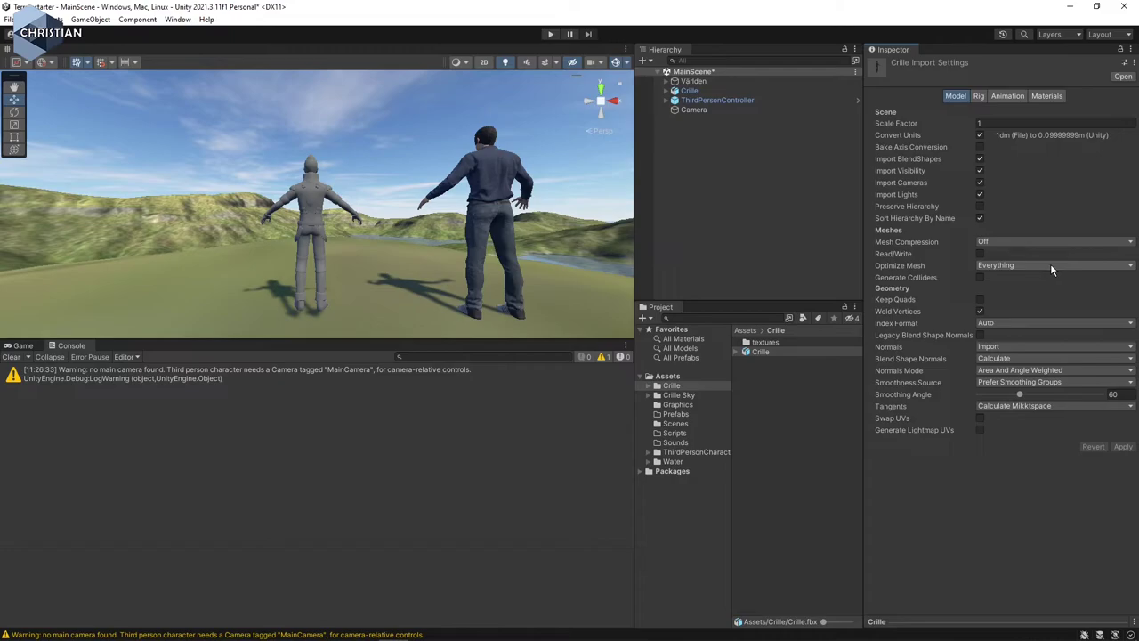
click(1008, 95)
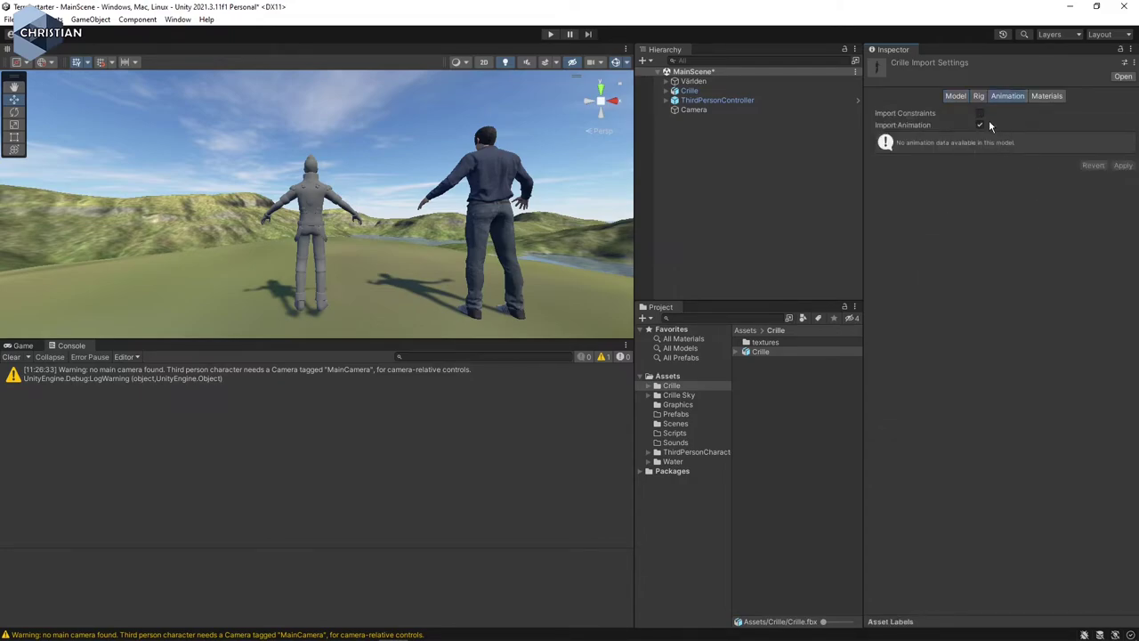
click(1056, 96)
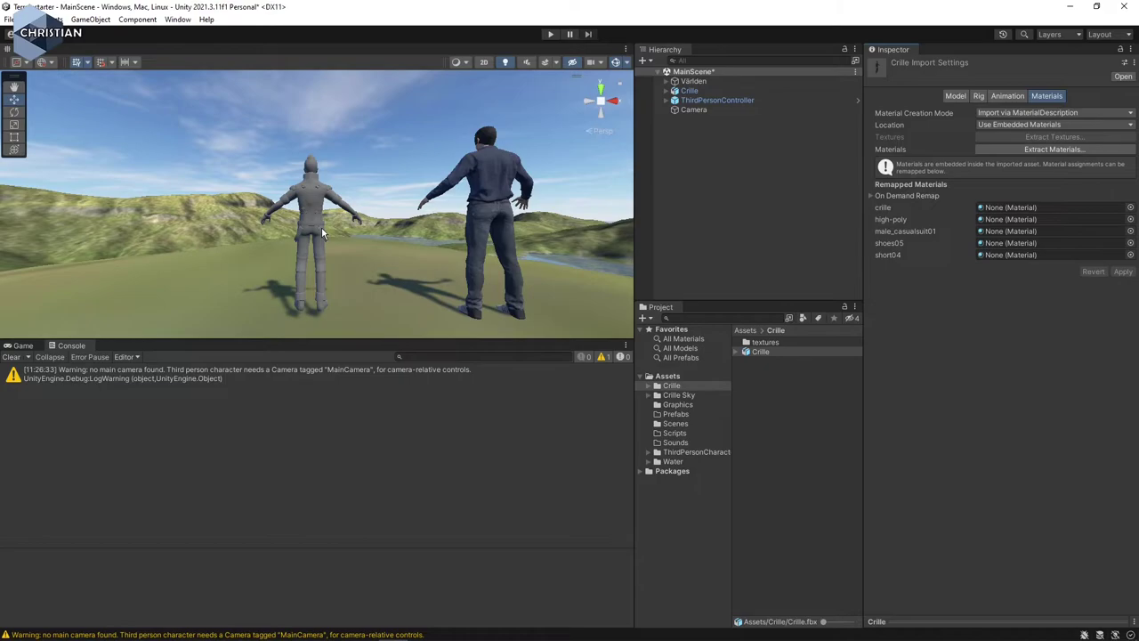
- Assign ThirdPersonAnimatorController from the ThirdPersonCharacter Animator folder as the controller of the Crille object's Animator
click(735, 89)
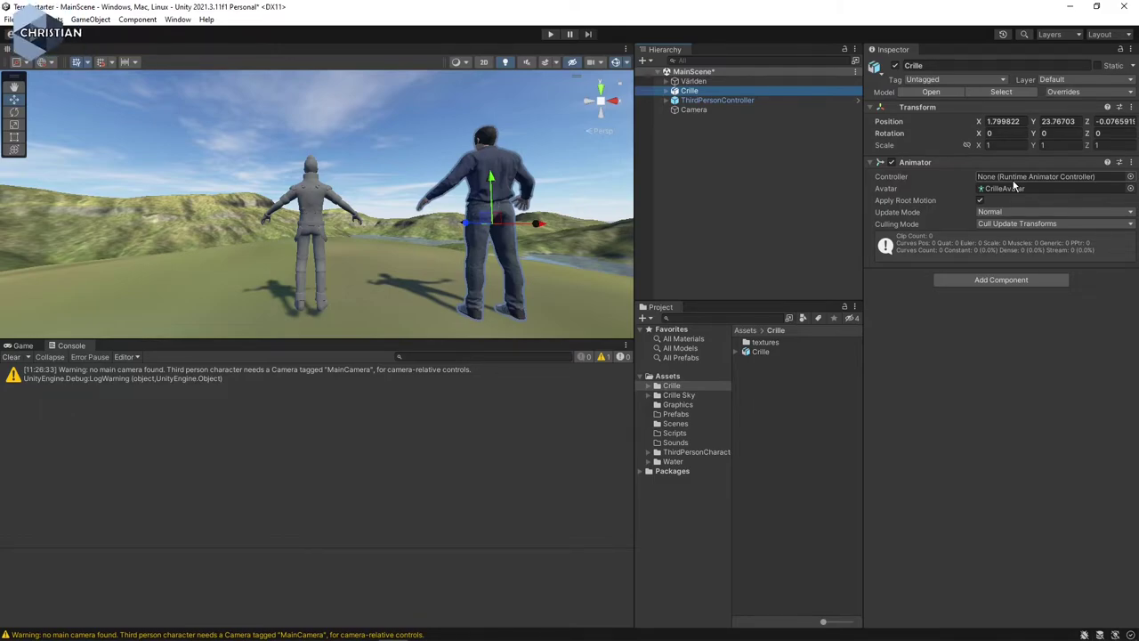
click(649, 453)
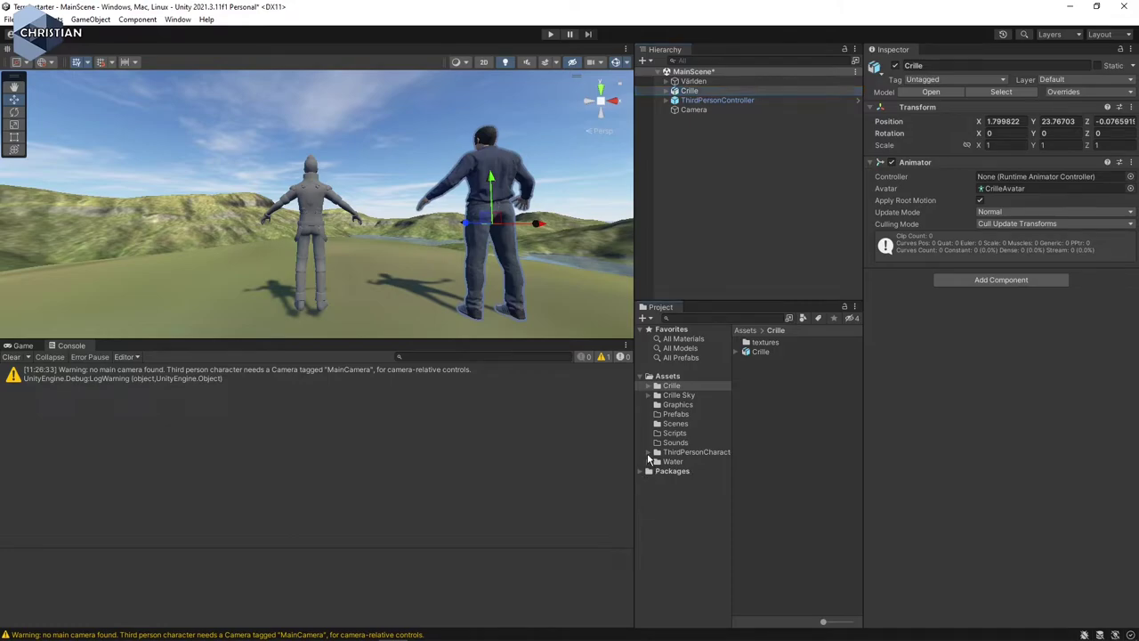
click(690, 462)
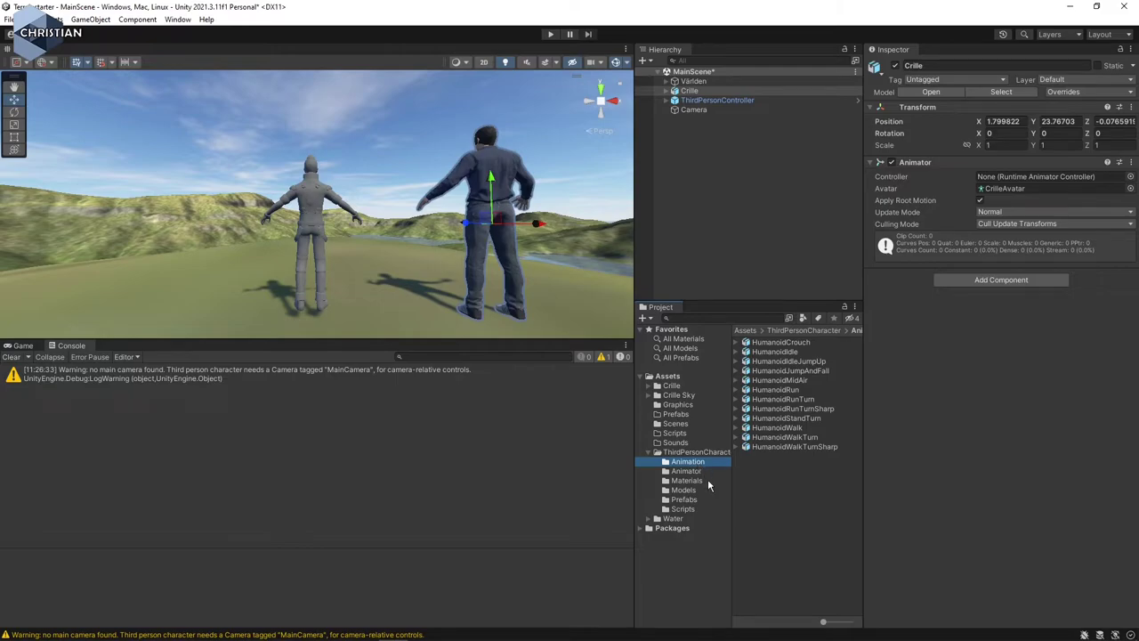
click(692, 471)
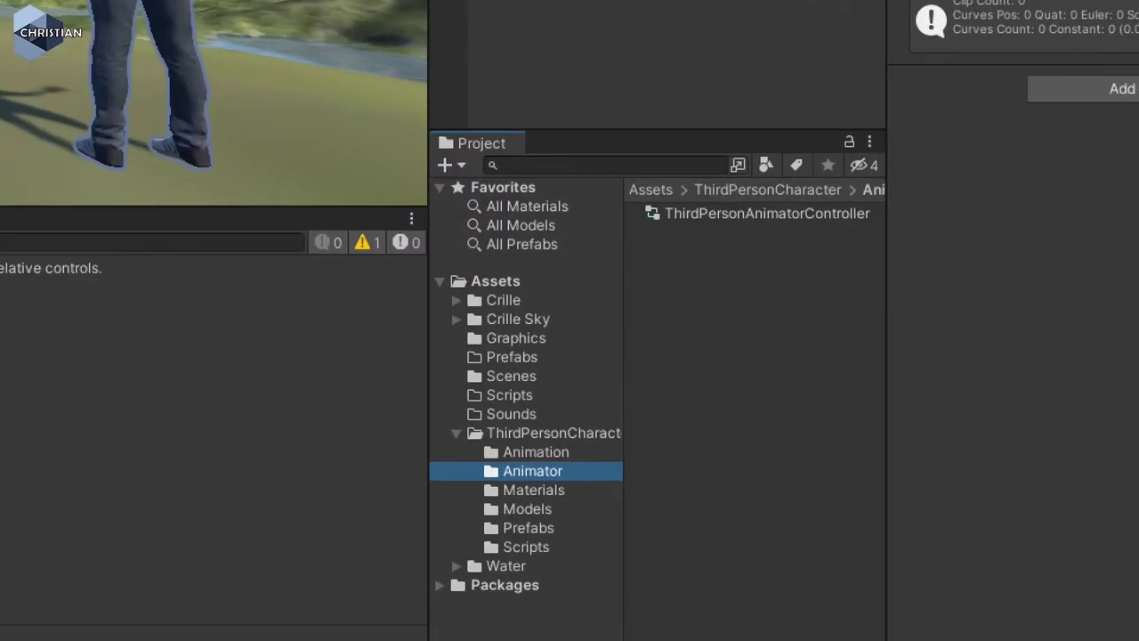
drag(433, 513, 494, 505)
drag(601, 252, 806, 265)
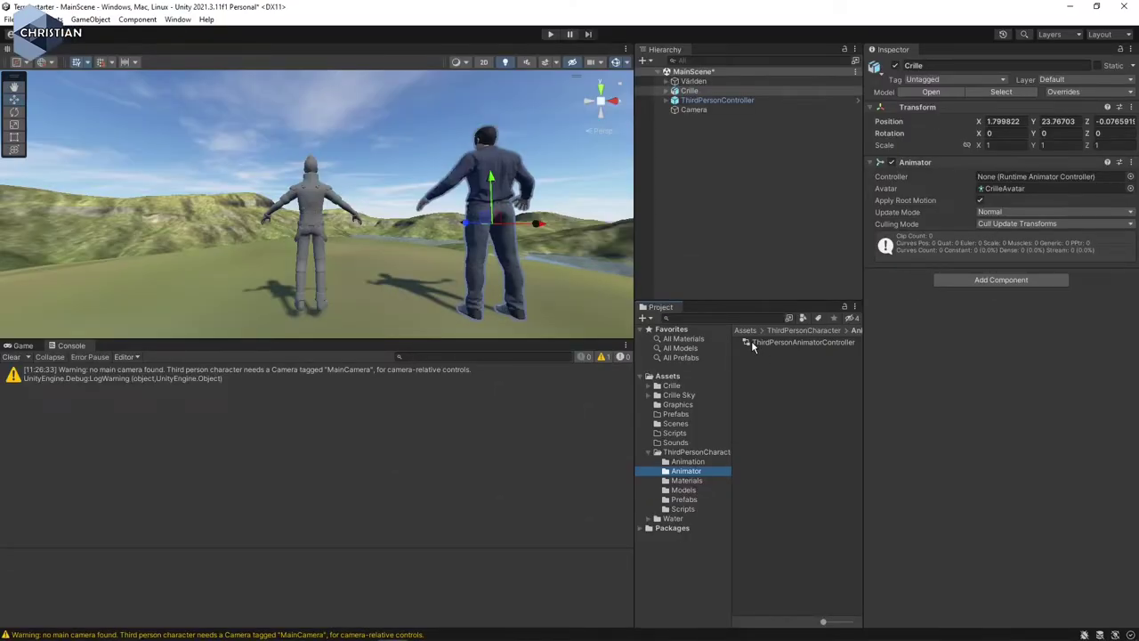
drag(752, 346, 1011, 181)
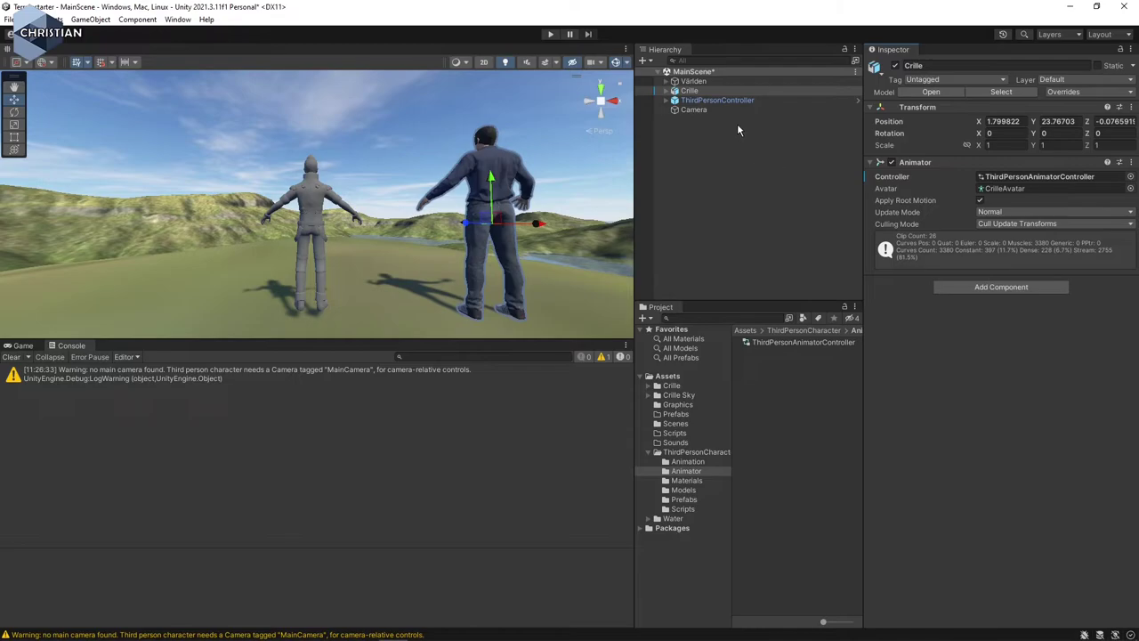
- Deactivate the ThirdPersonController object in the scene and select the Crille object
click(716, 99)
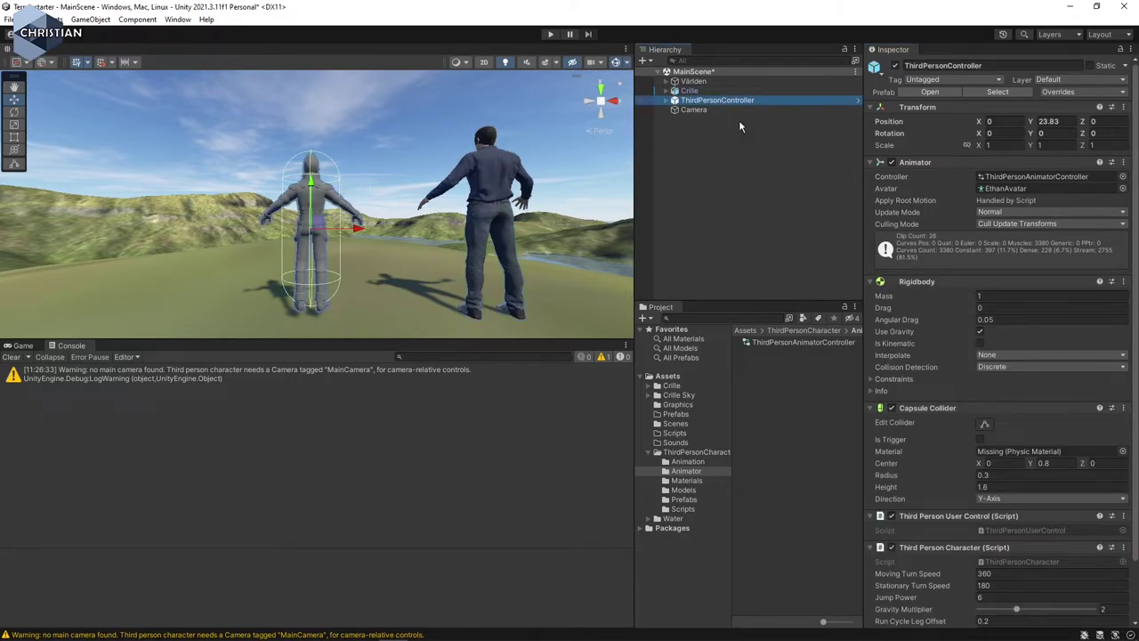
click(895, 65)
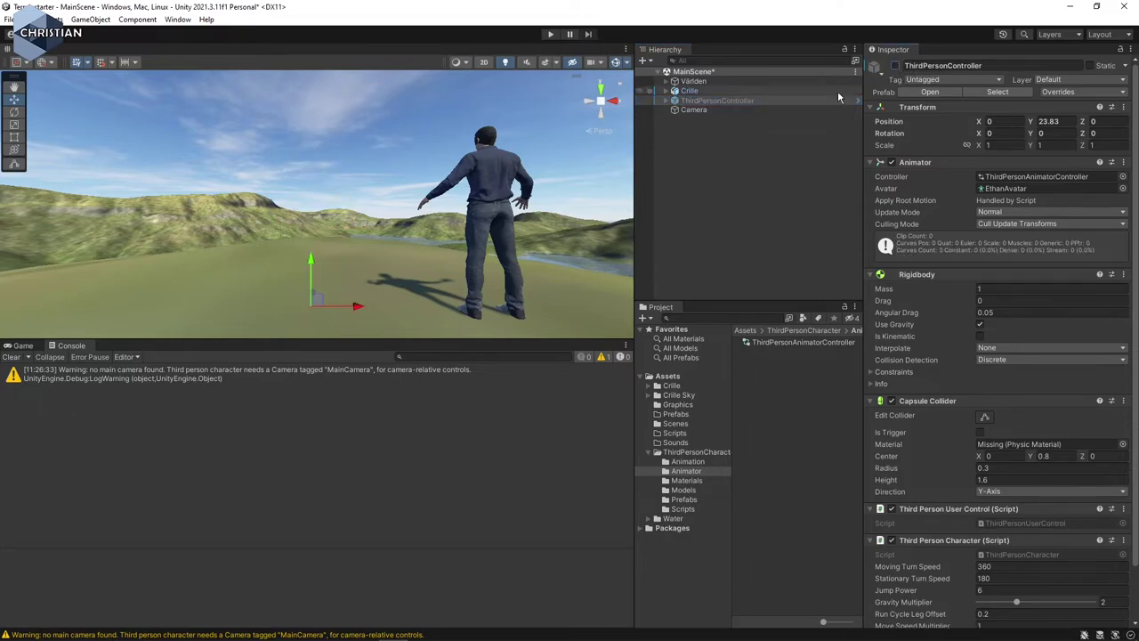
click(703, 92)
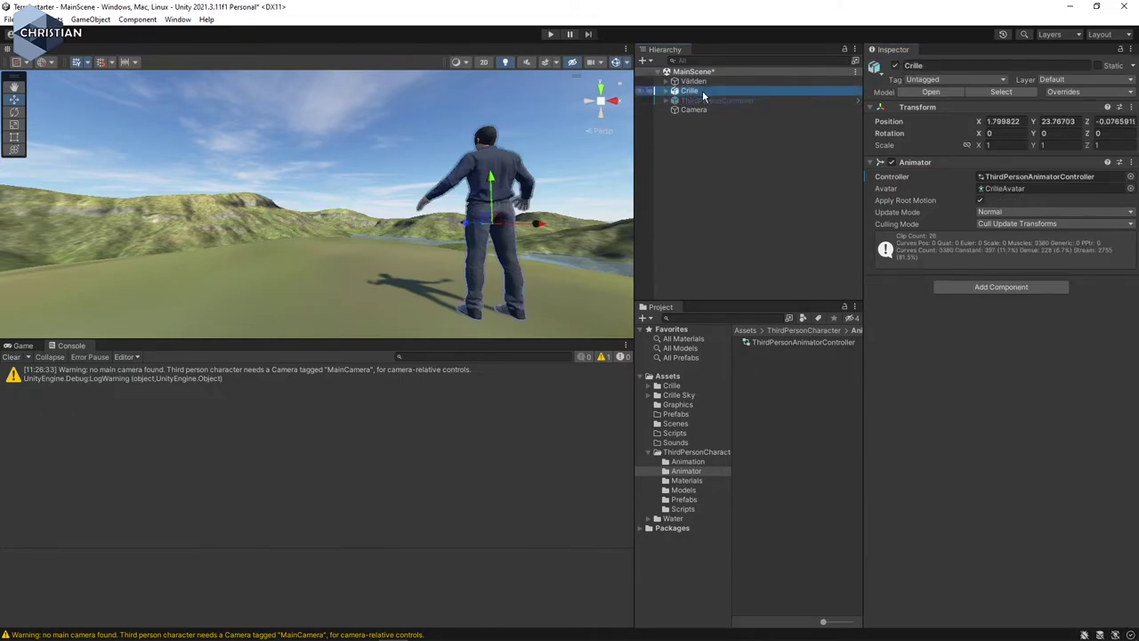
- Open the avatar configuration from the rig settings of the Crille model in the Crille folder
click(676, 414)
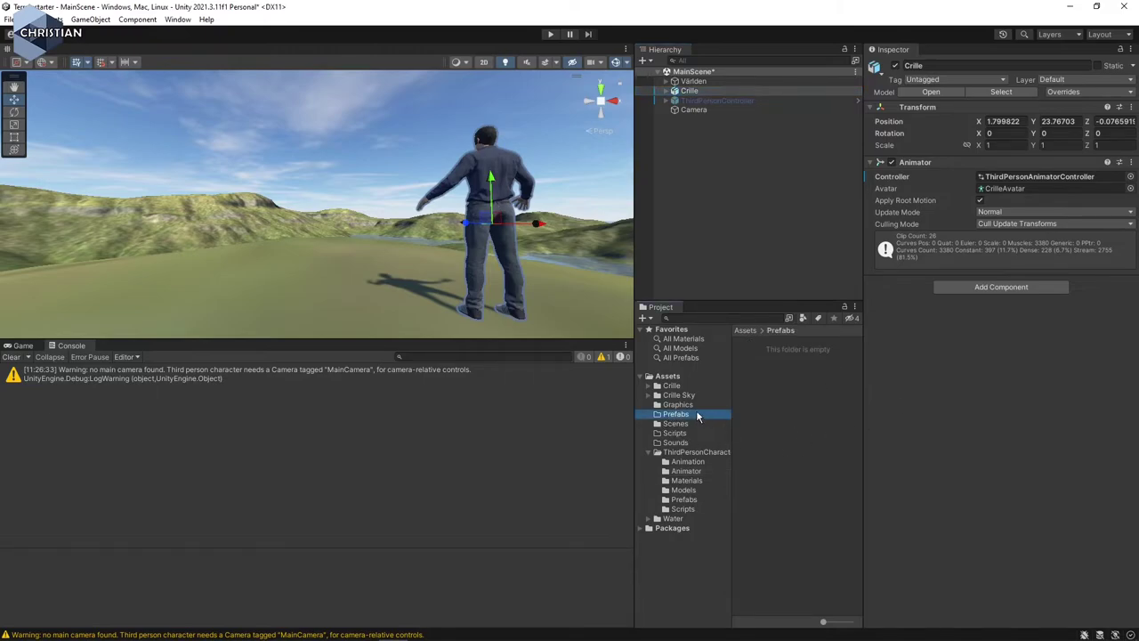
click(649, 452)
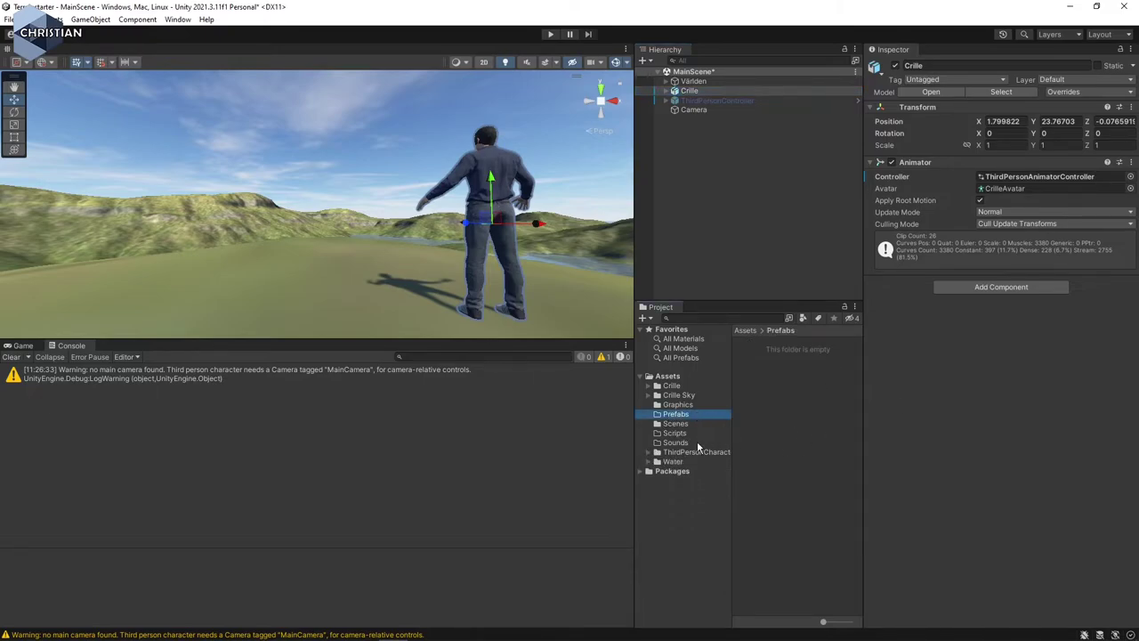
click(671, 385)
click(760, 351)
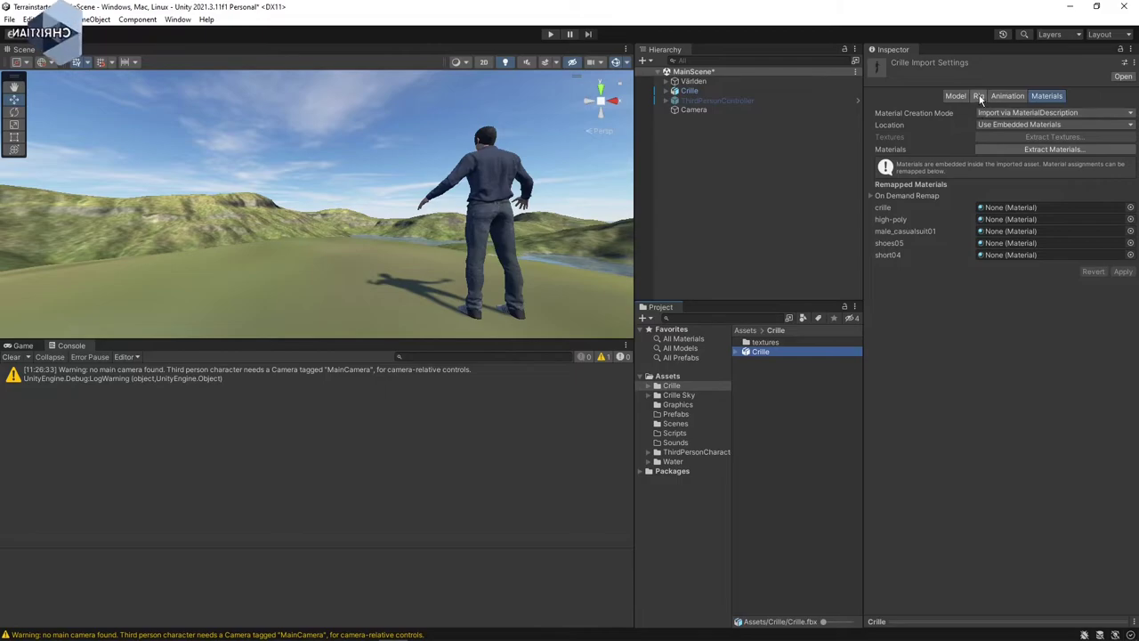
click(978, 95)
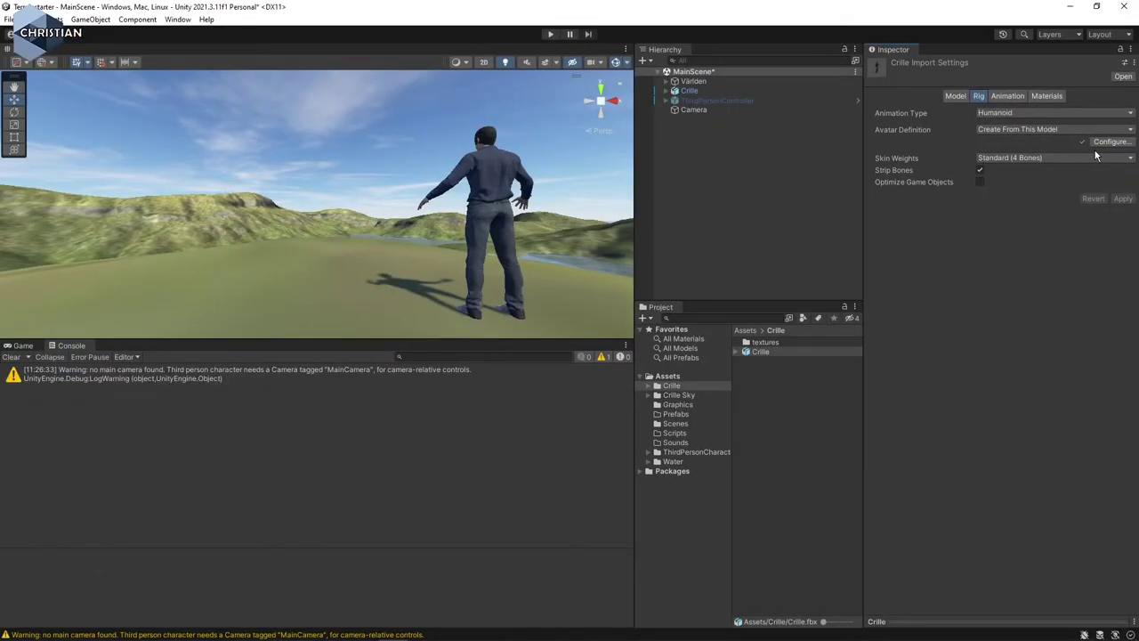
click(1116, 146)
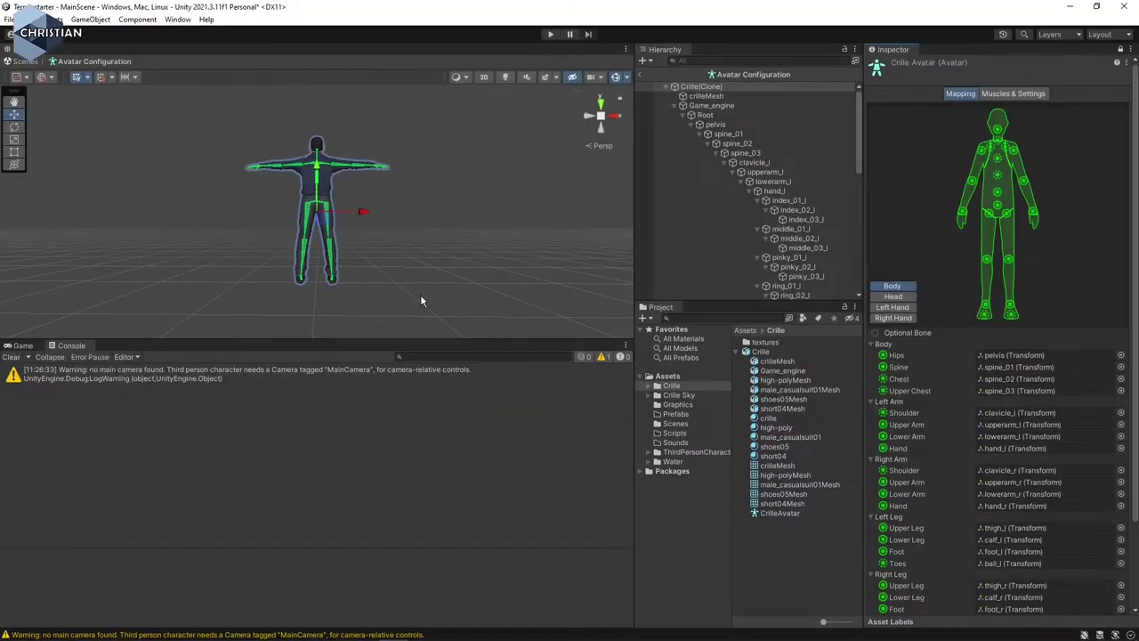
- Enlarge the scene view and examine the avatar's bone mapping for the body, arms and legs
drag(388, 340, 392, 572)
scroll(354, 427, up, 2)
scroll(353, 428, up, 2)
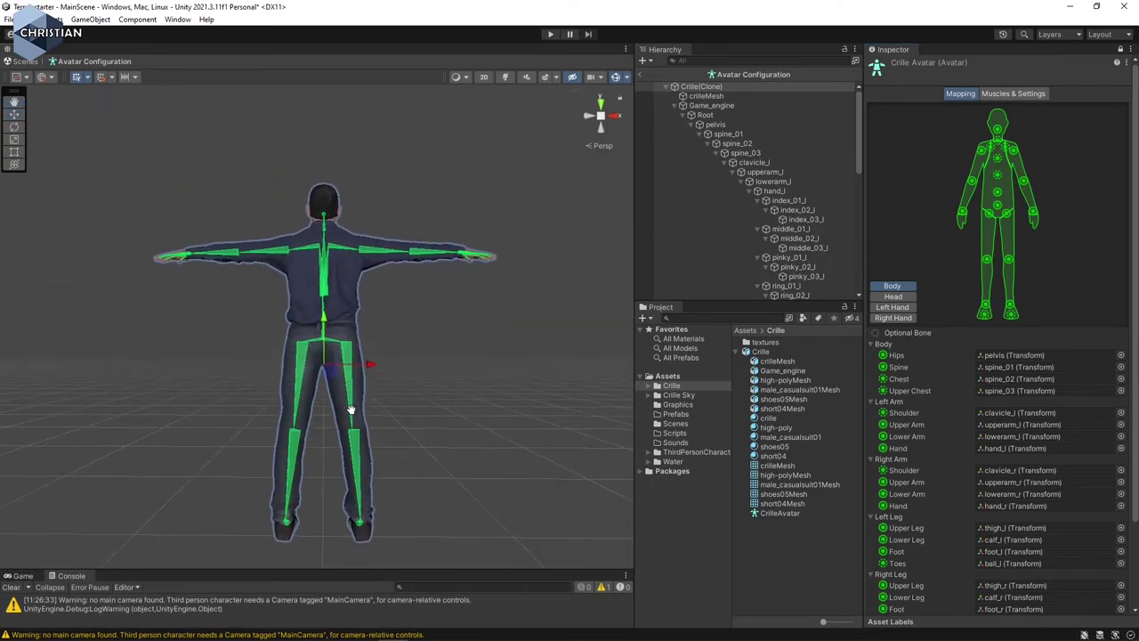
scroll(331, 362, up, 3)
scroll(331, 362, down, 2)
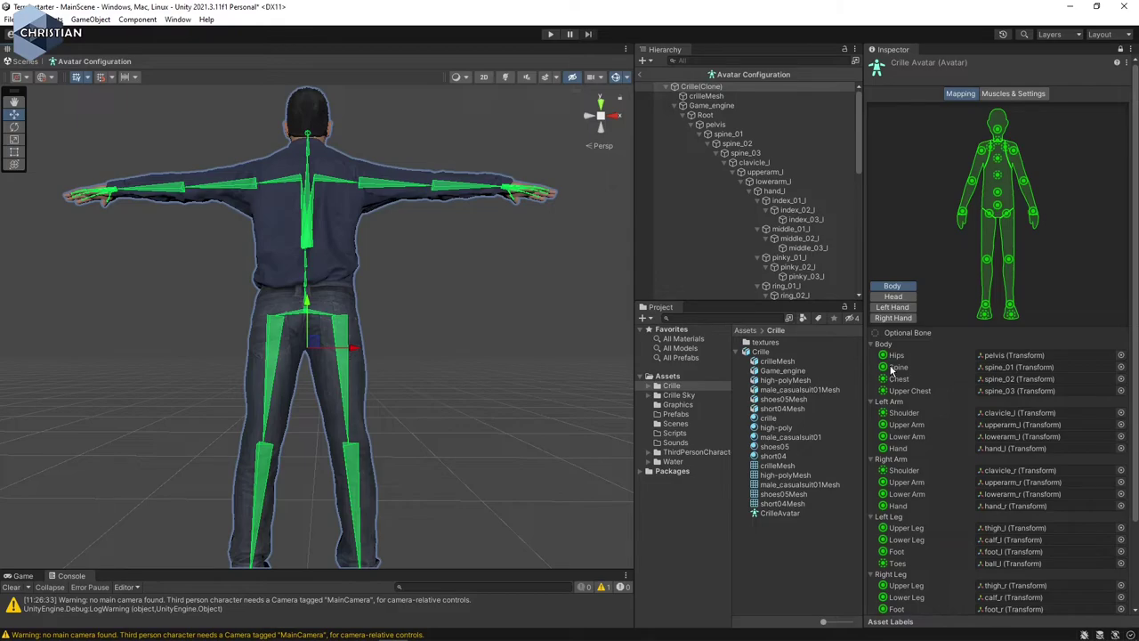
scroll(895, 429, down, 3)
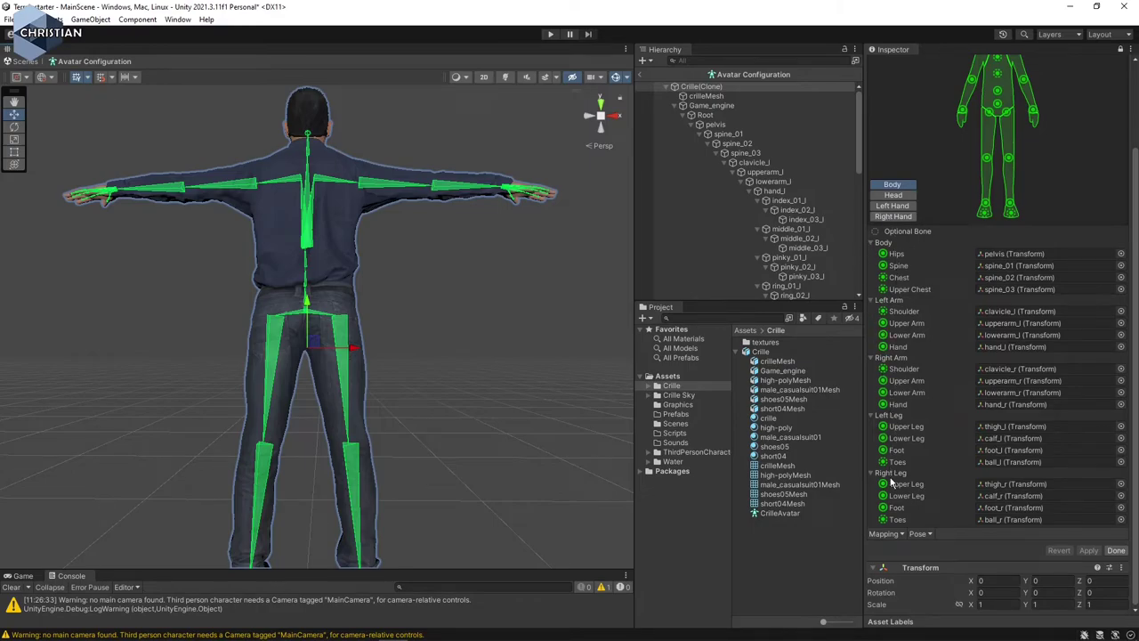
scroll(892, 480, up, 3)
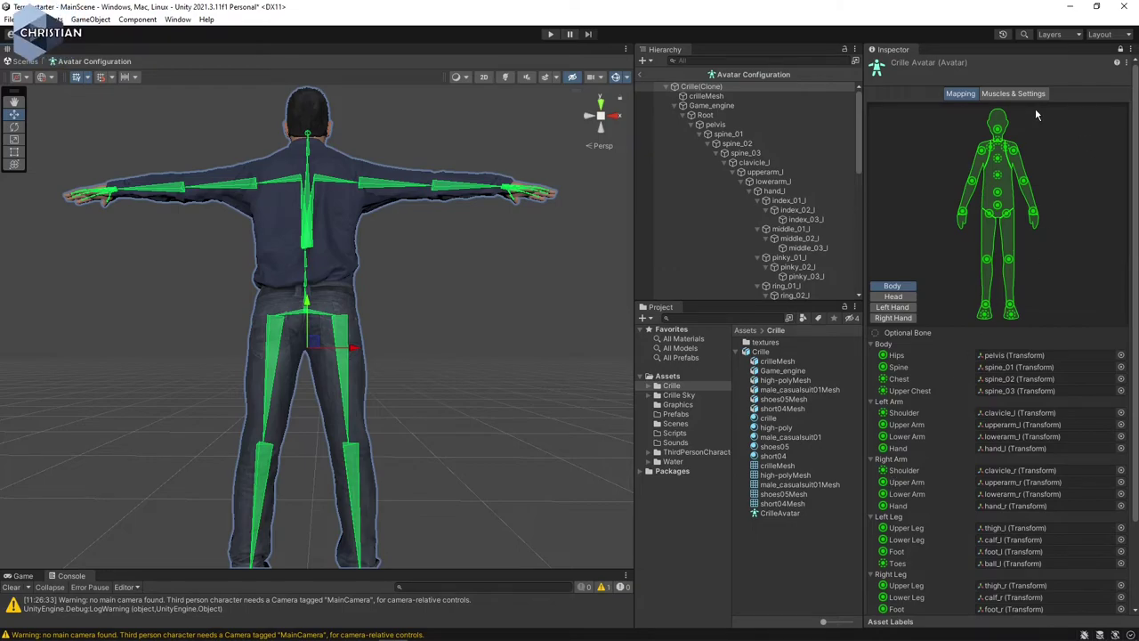
- Open the avatar's muscle settings and preview the Open Close and Left Right muscle groups on the character
click(1014, 94)
scroll(538, 355, up, 8)
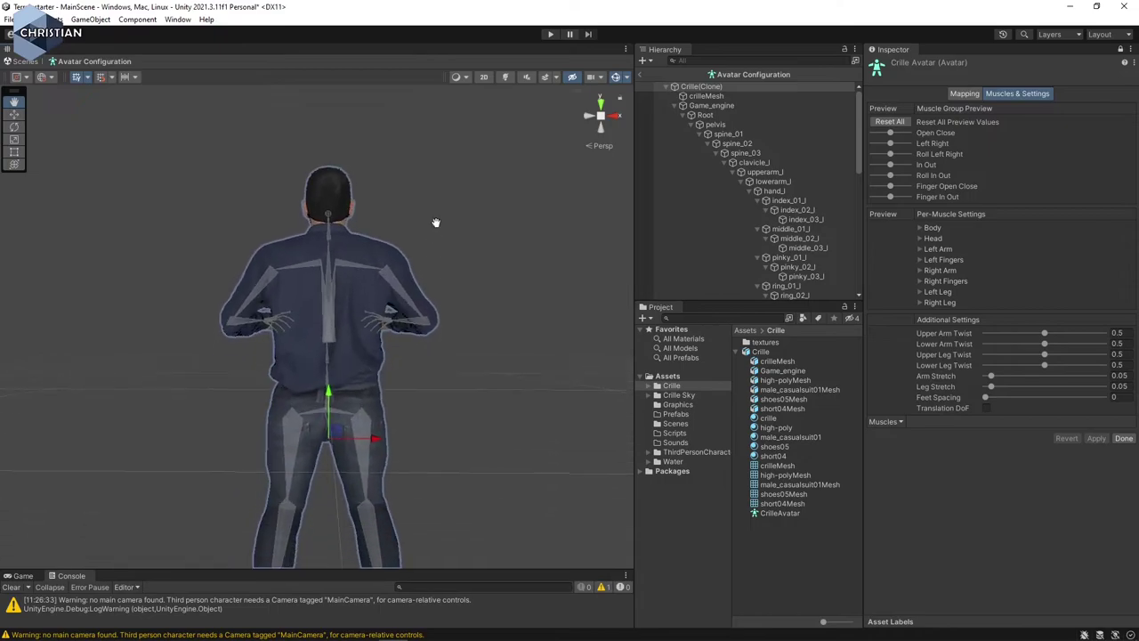
scroll(178, 364, down, 8)
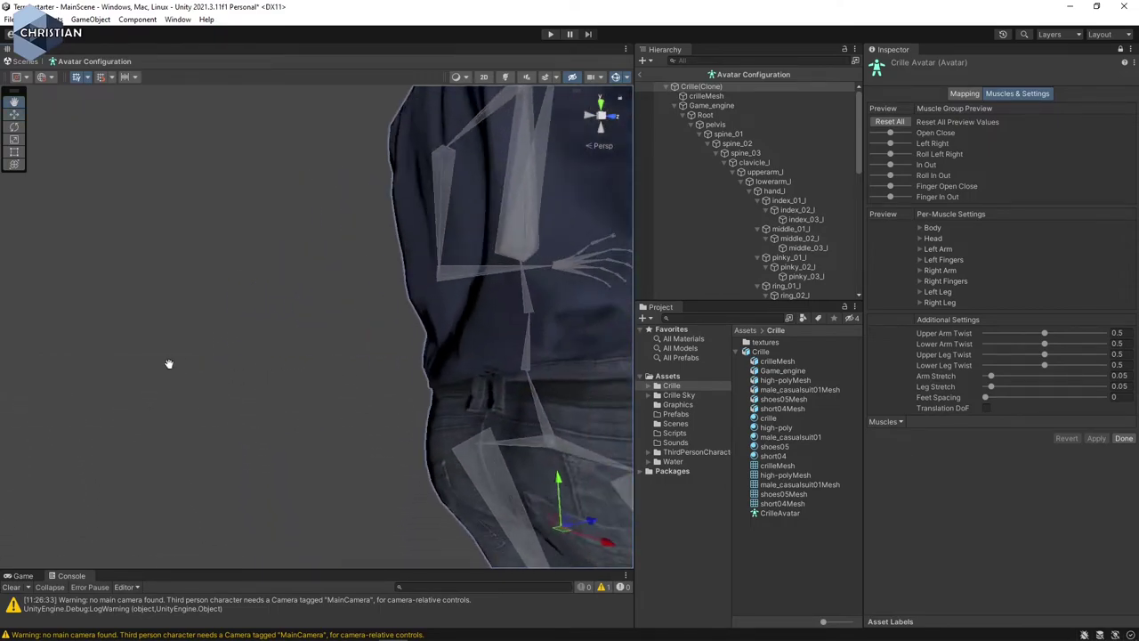
scroll(171, 386, down, 3)
right_drag(306, 400, 378, 431)
drag(378, 431, 343, 438)
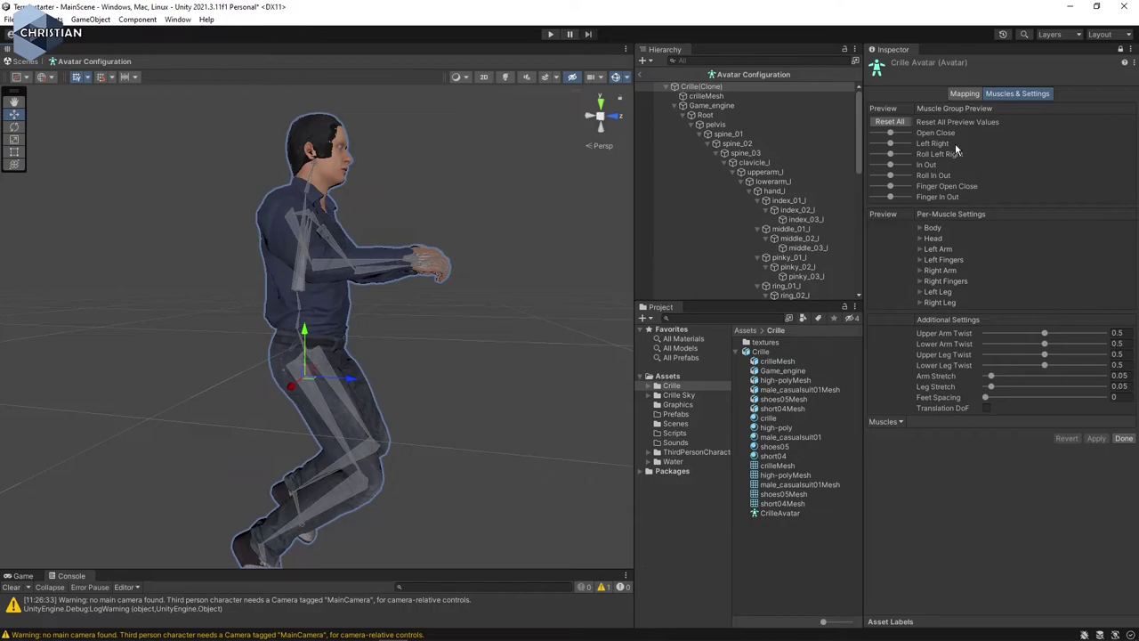
drag(894, 132, 894, 130)
mouse_move(889, 134)
mouse_down()
mouse_move(909, 134)
mouse_move(875, 134)
mouse_move(905, 133)
mouse_move(897, 143)
mouse_up()
- Return the Left Right preview to its middle position and test the Roll Left Right, In Out and Roll In Out muscle groups
scroll(501, 315, up, 5)
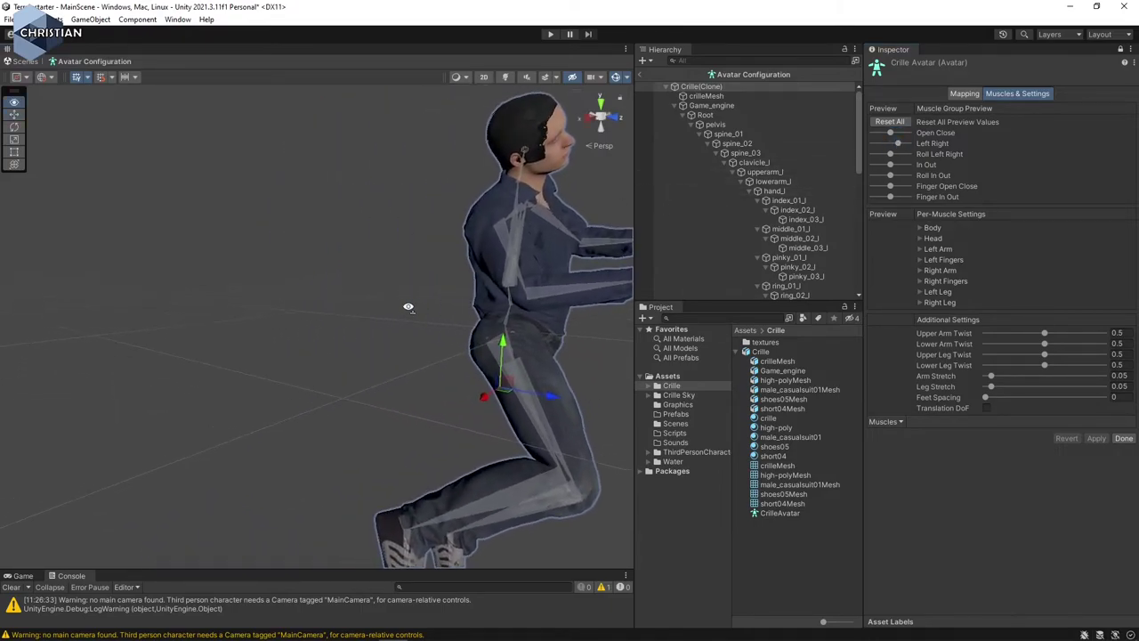
middle_drag(501, 315, 476, 318)
key(f)
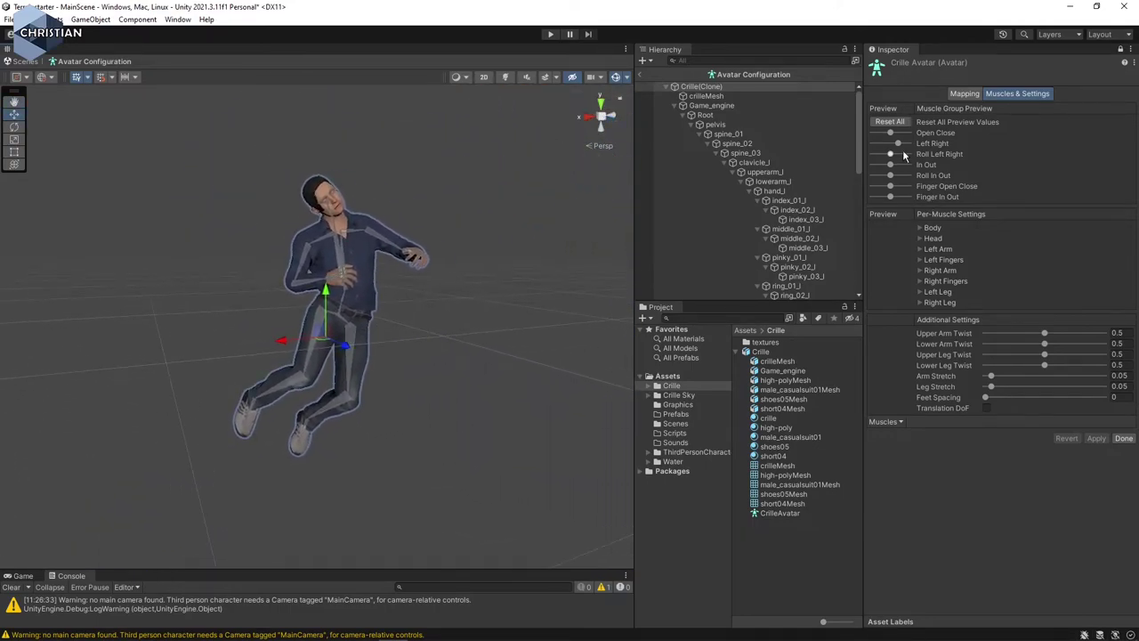
drag(897, 143, 894, 179)
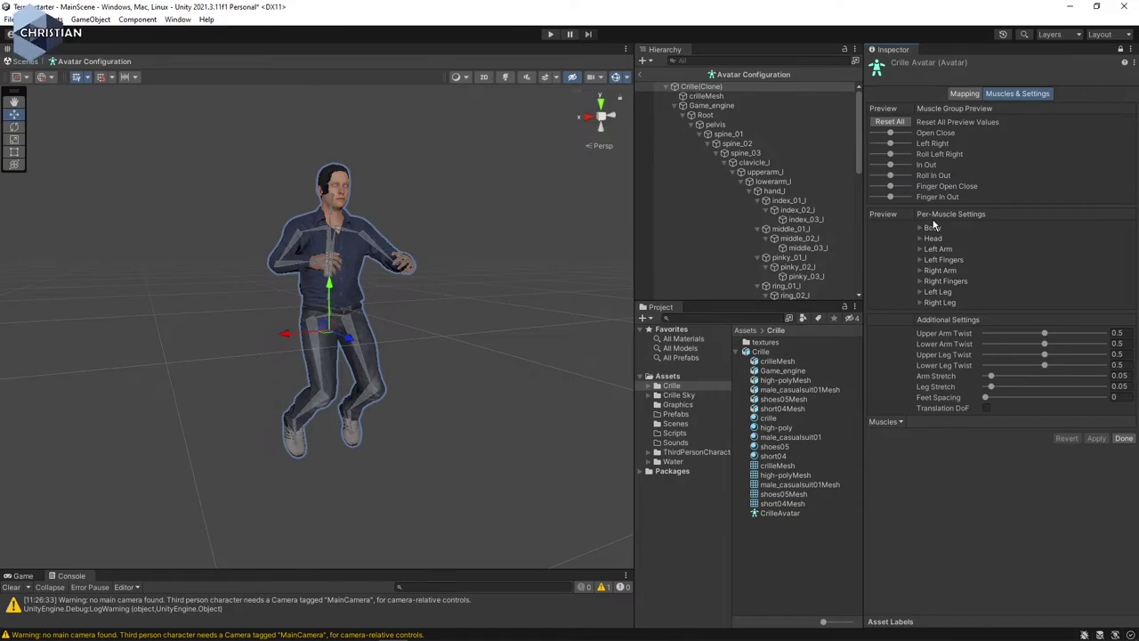
- Preview the Finger Open Close muscle group on the character's hand and return it to its middle position
mouse_move(894, 187)
mouse_down()
mouse_move(905, 184)
mouse_move(886, 187)
mouse_up()
scroll(521, 250, up, 10)
middle_drag(485, 226, 490, 266)
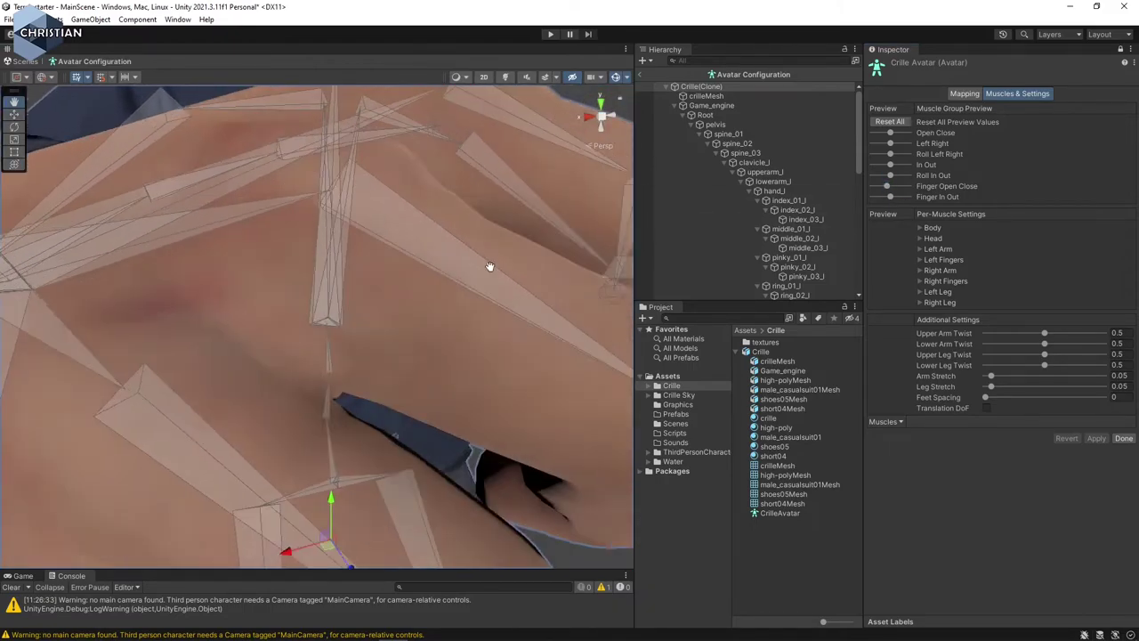
scroll(370, 225, down, 10)
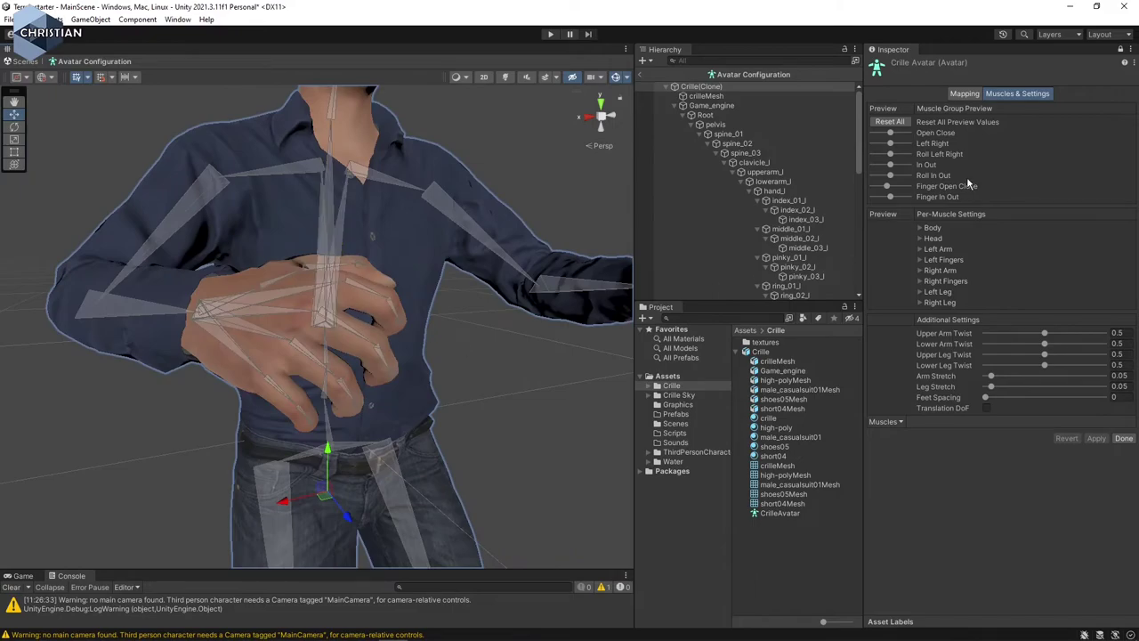
mouse_move(890, 189)
mouse_down()
mouse_move(906, 189)
mouse_move(891, 189)
mouse_up()
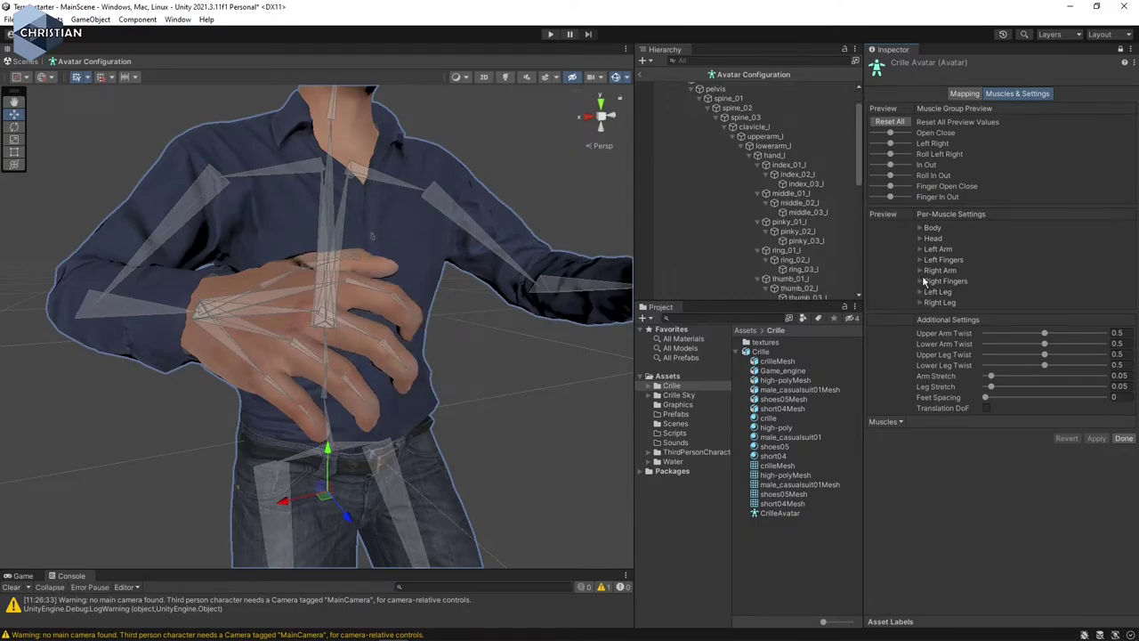
- Expand the Left Leg per-muscle settings and try the leg's preview controls, including Upper Leg In-Out, on the character
scroll(427, 338, down, 4)
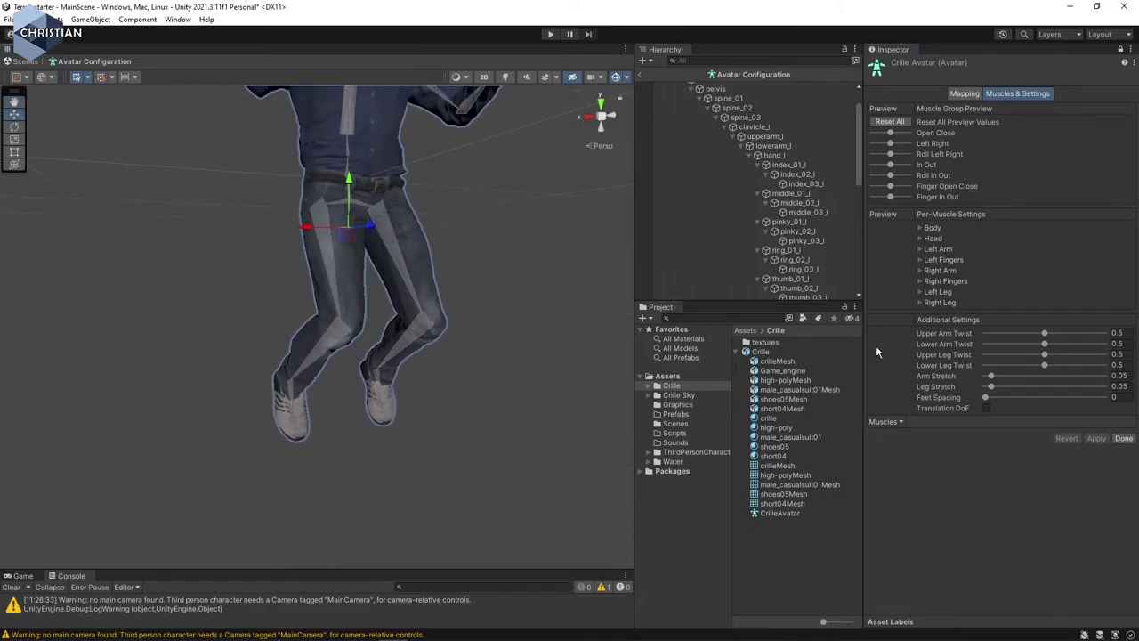
click(920, 291)
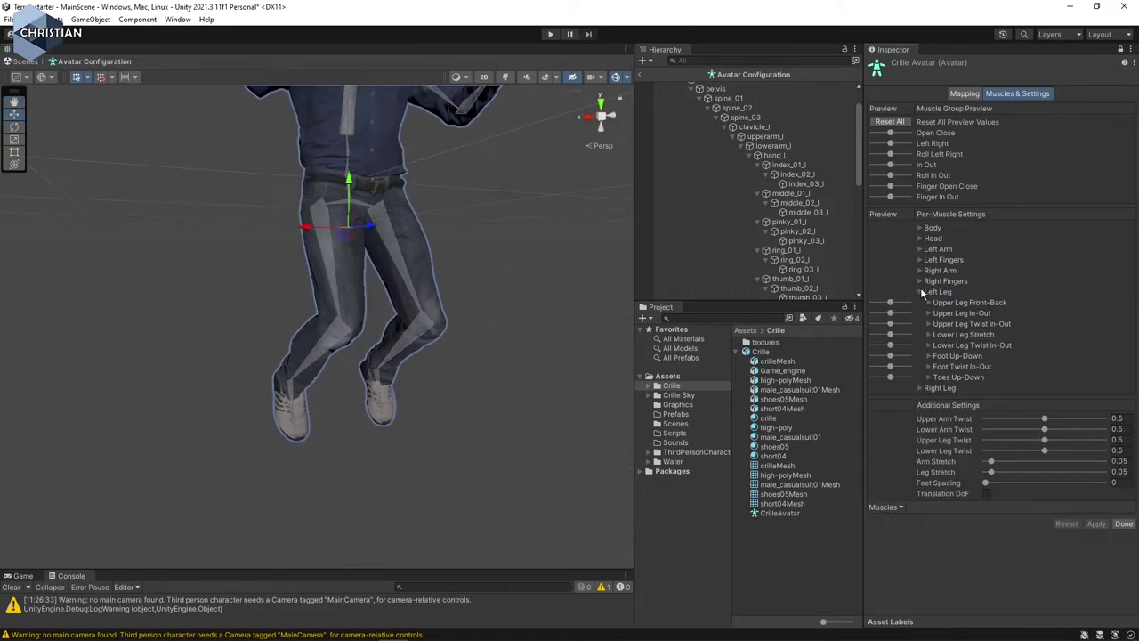
drag(891, 314, 891, 317)
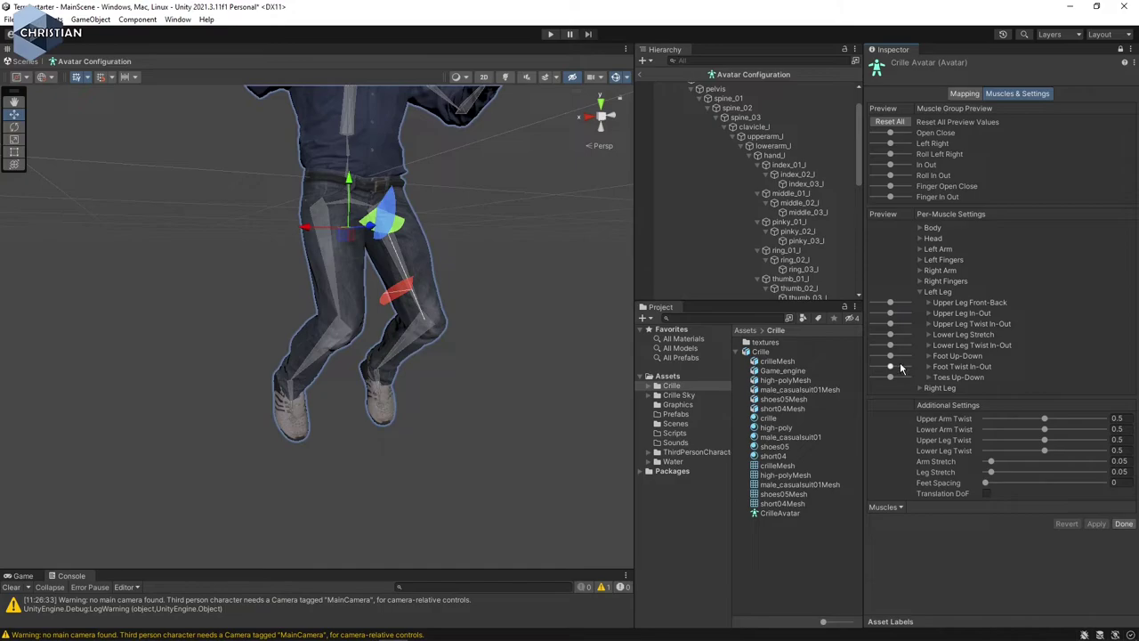
mouse_move(894, 371)
mouse_down()
mouse_move(874, 349)
mouse_move(901, 345)
mouse_move(894, 351)
mouse_up()
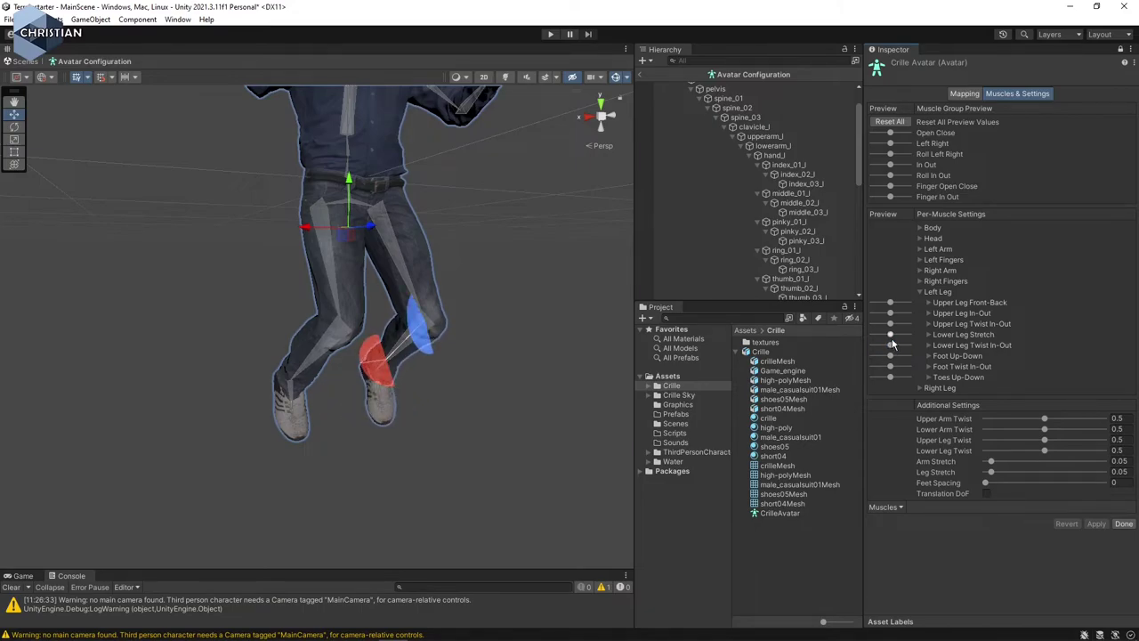
mouse_move(889, 314)
mouse_down()
mouse_move(900, 315)
mouse_move(881, 316)
mouse_move(896, 312)
mouse_up()
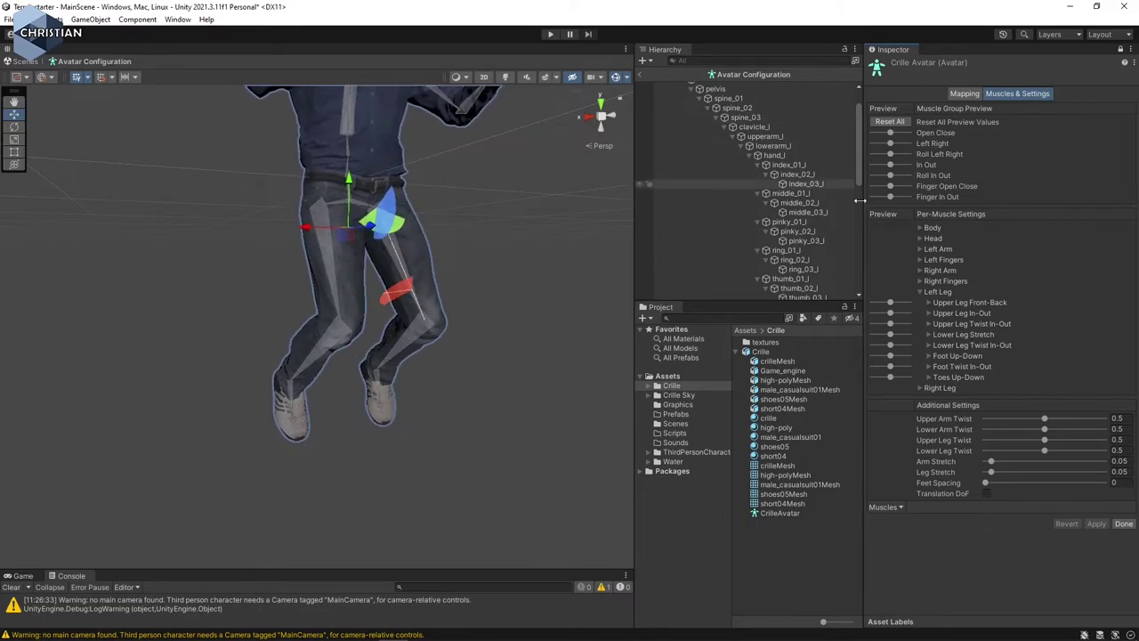
- Finish the avatar configuration and bring the whole Crille character into view in the main scene
click(1124, 524)
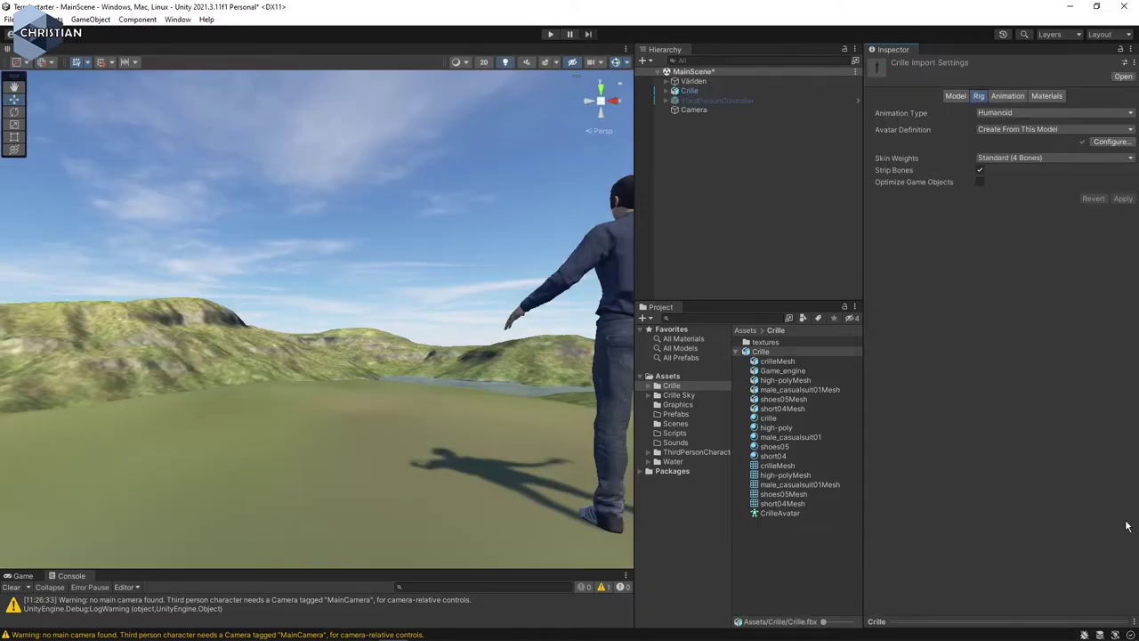
scroll(534, 415, down, 5)
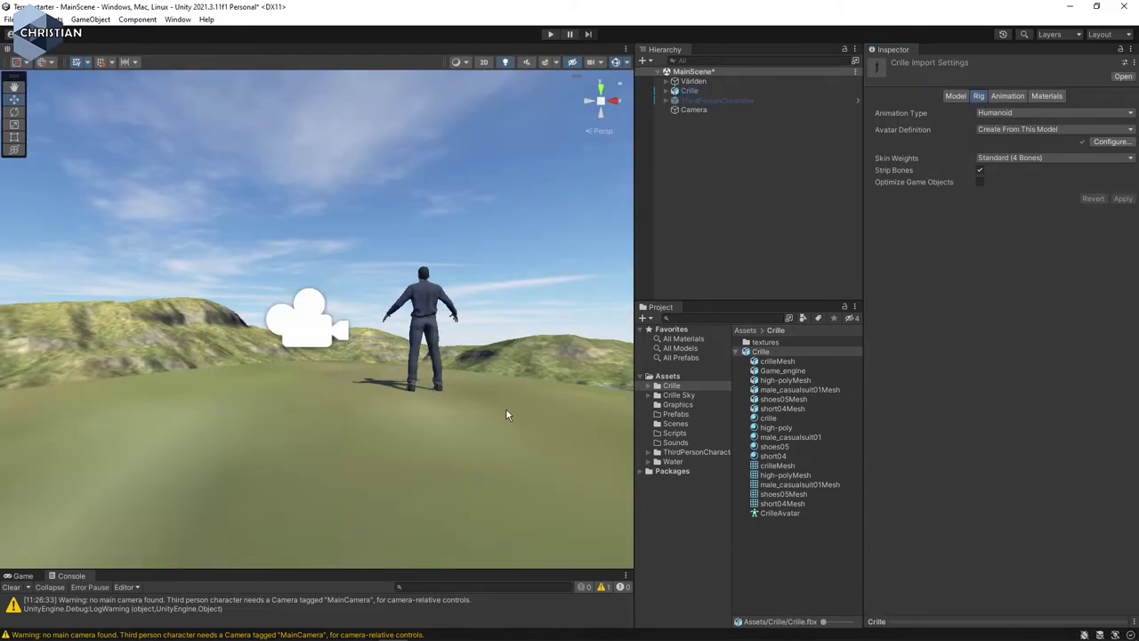
middle_drag(418, 392, 365, 393)
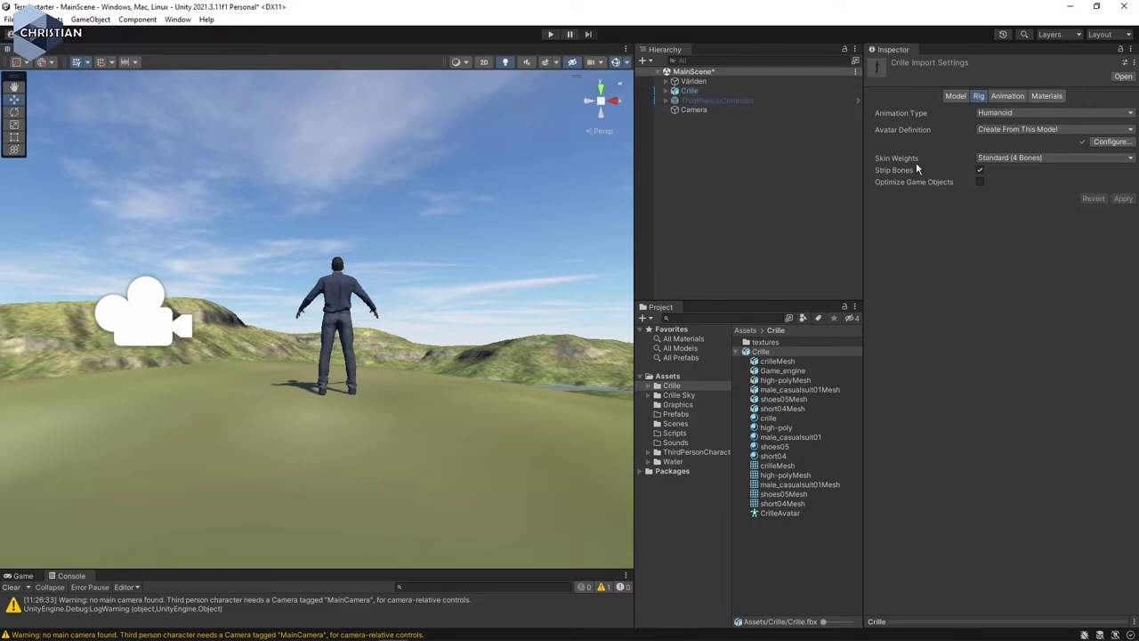
- Open the ThirdPersonAnimatorController assigned to the Crille object and inspect its state graph and the Airborne state
click(724, 90)
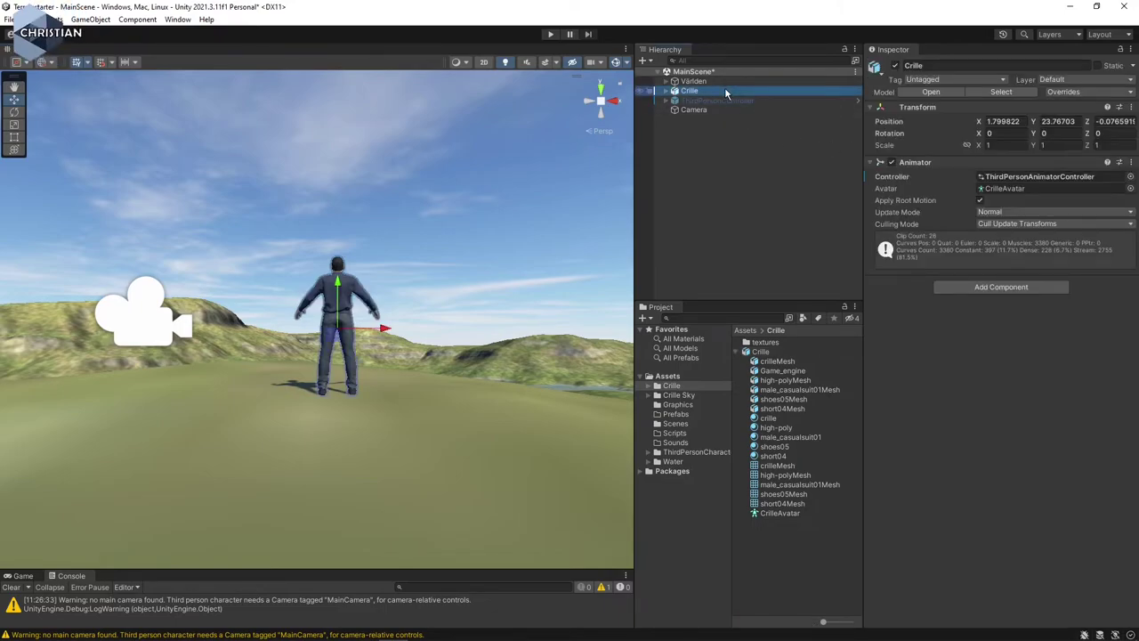
click(1068, 176)
double_click(1068, 176)
middle_drag(585, 193, 418, 307)
scroll(383, 333, down, 3)
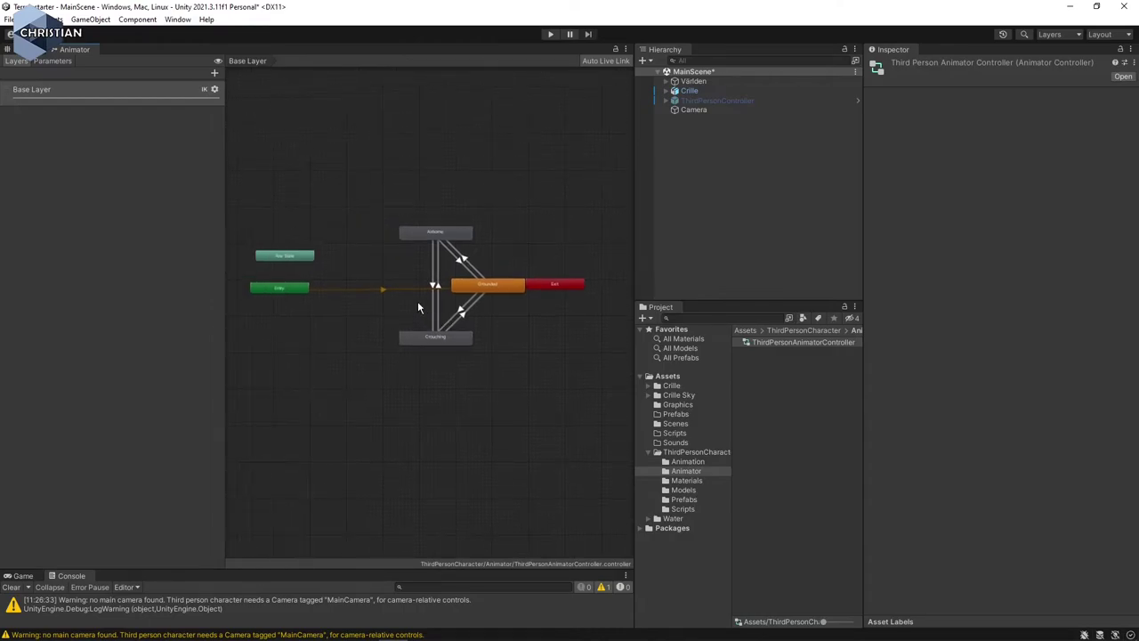
scroll(417, 307, up, 5)
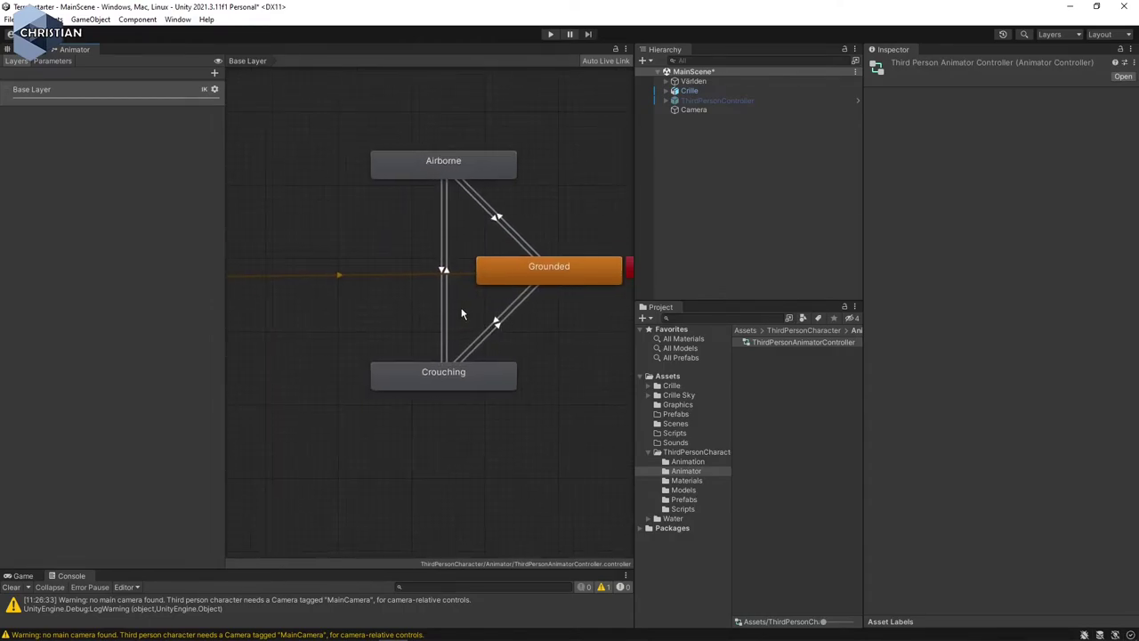
middle_drag(464, 313, 418, 307)
click(430, 157)
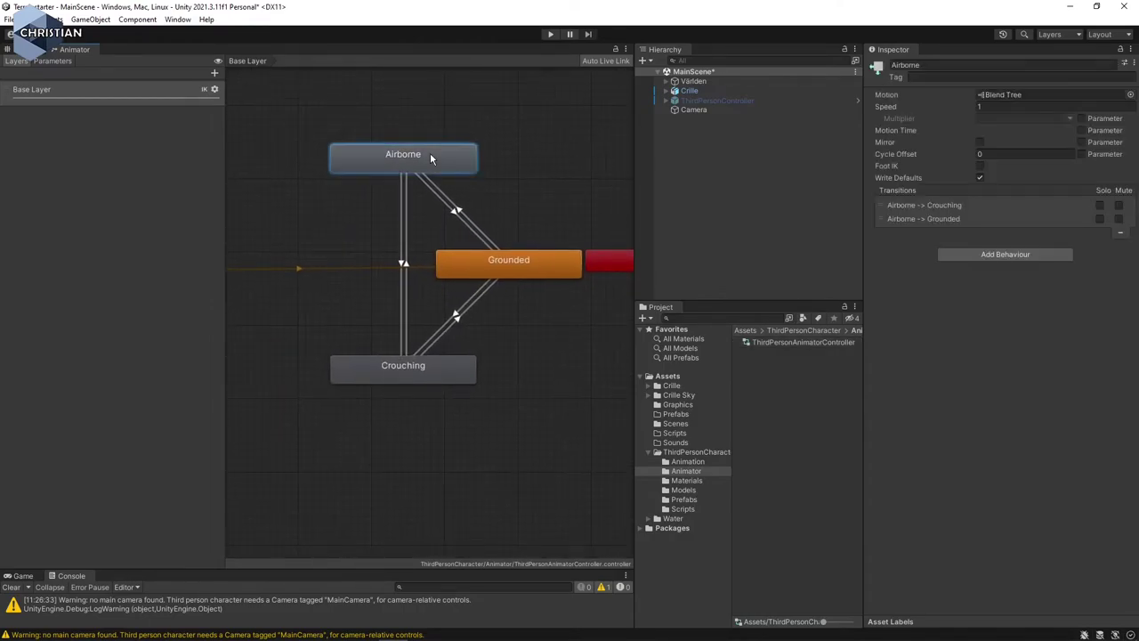
- Open the Grounded state's blend tree and examine its idle, turn, walk and run motions
double_click(521, 271)
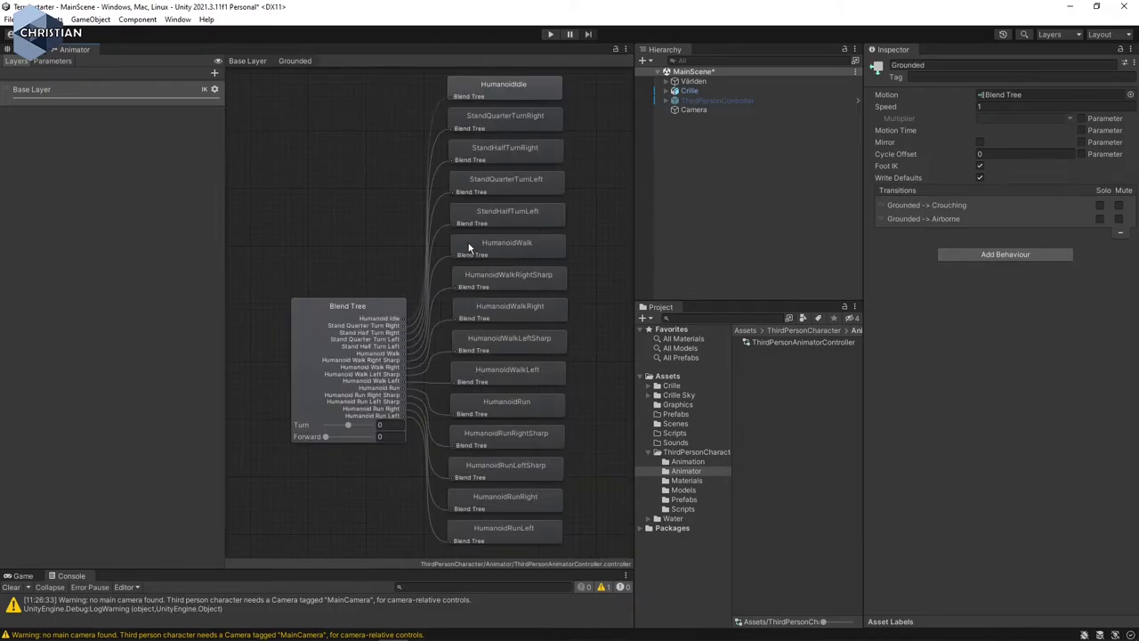
click(248, 61)
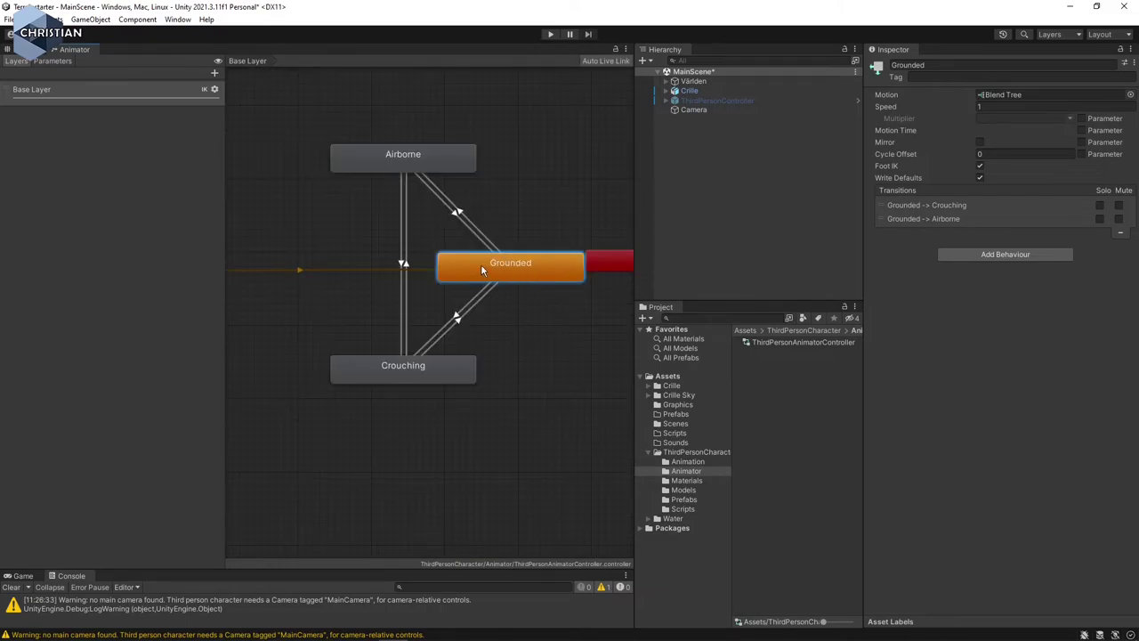
scroll(527, 274, up, 1)
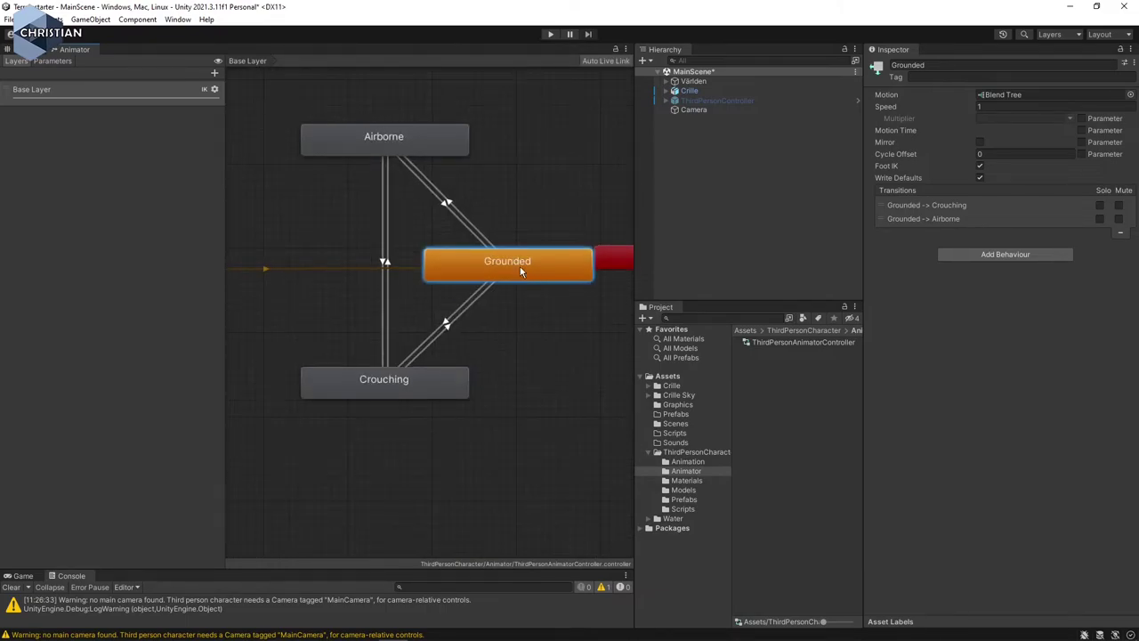
double_click(515, 279)
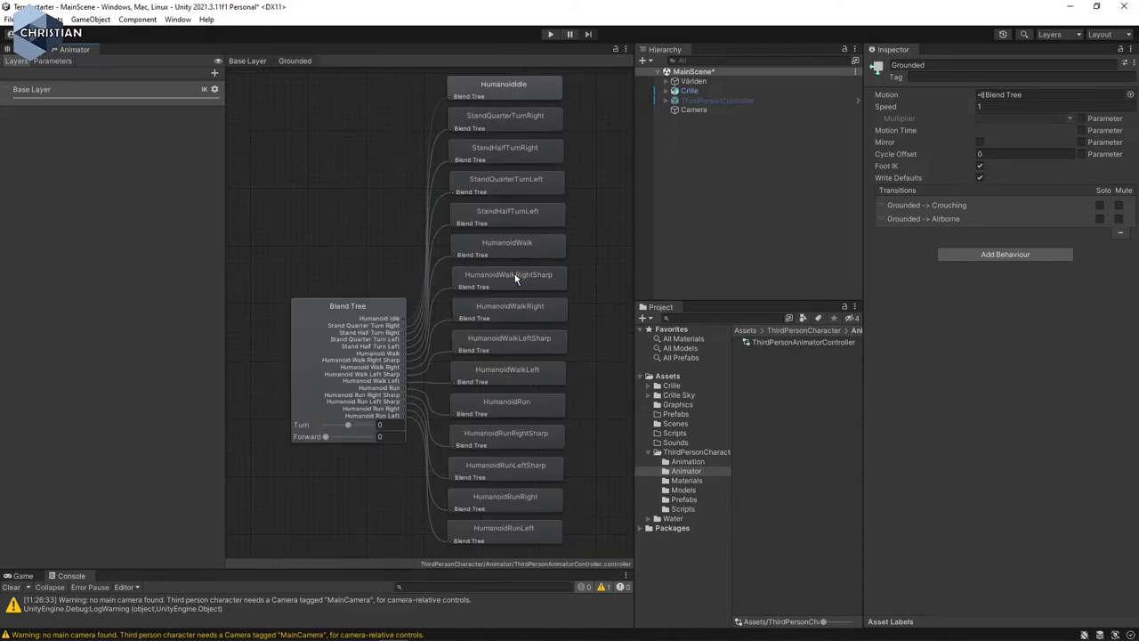
scroll(516, 276, up, 2)
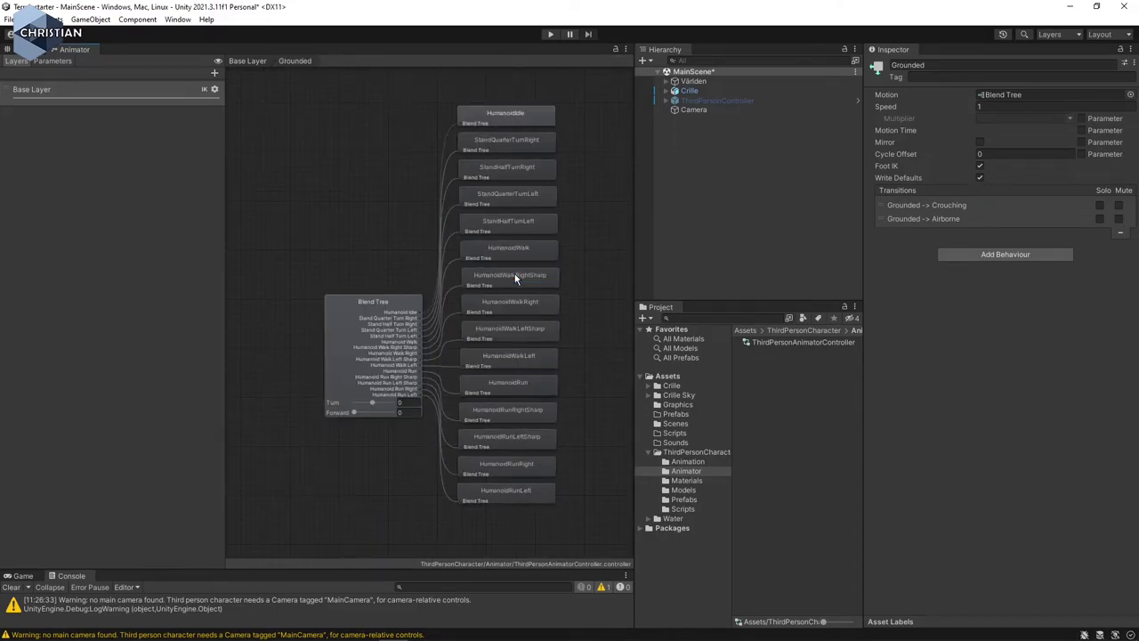
scroll(444, 336, up, 1)
middle_drag(444, 335, 466, 253)
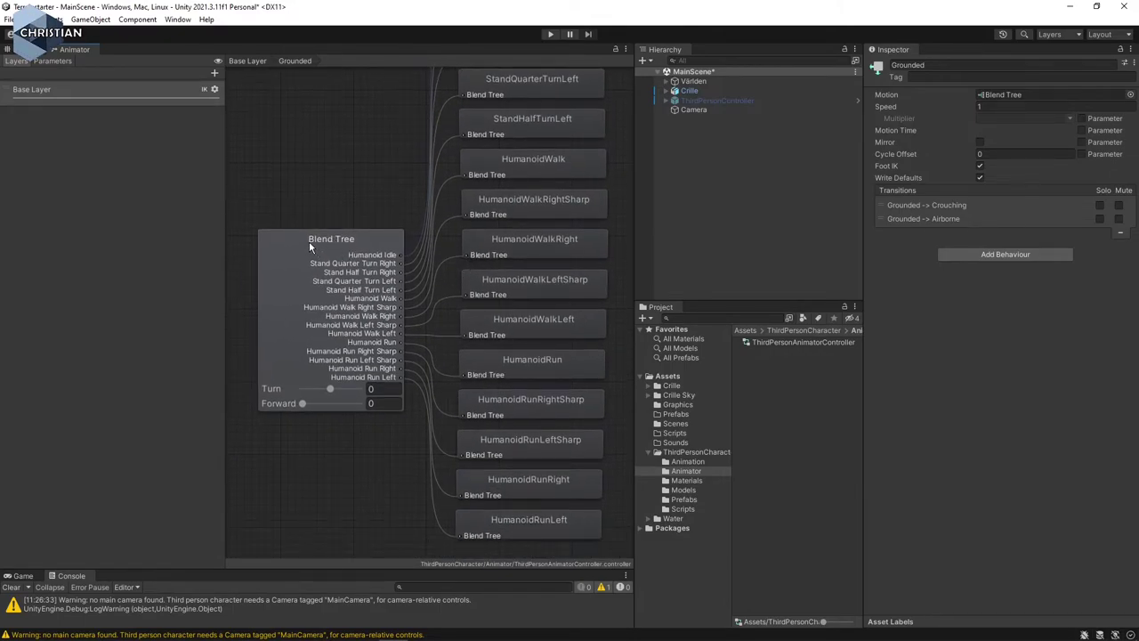
- Select the Grounded Blend Tree node and show its animation preview with the whole character in view
click(309, 246)
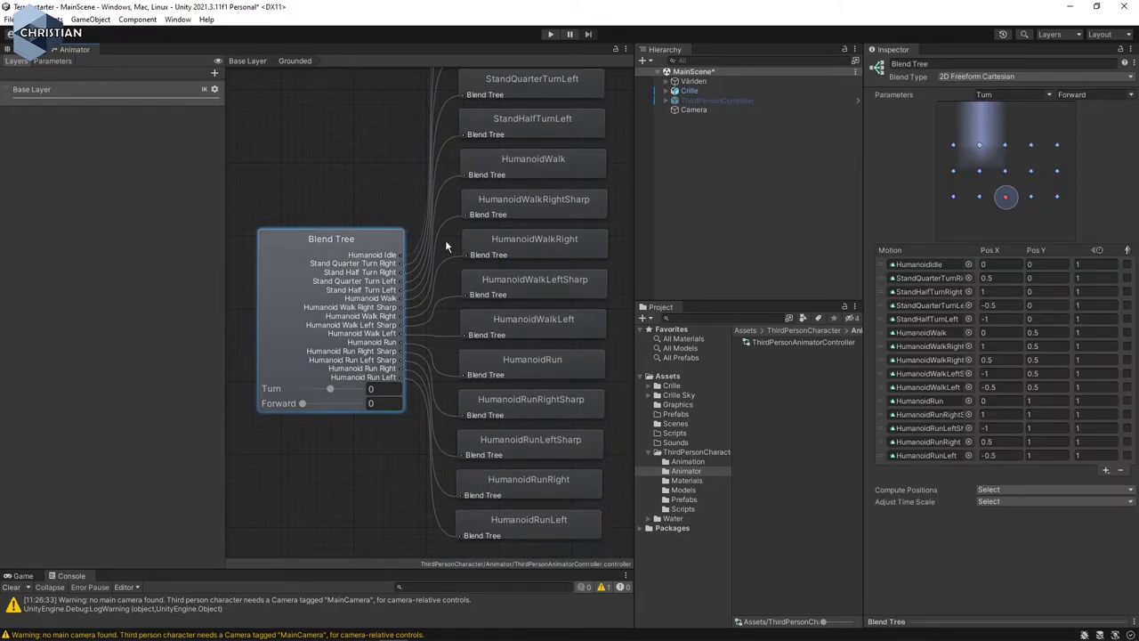
click(956, 621)
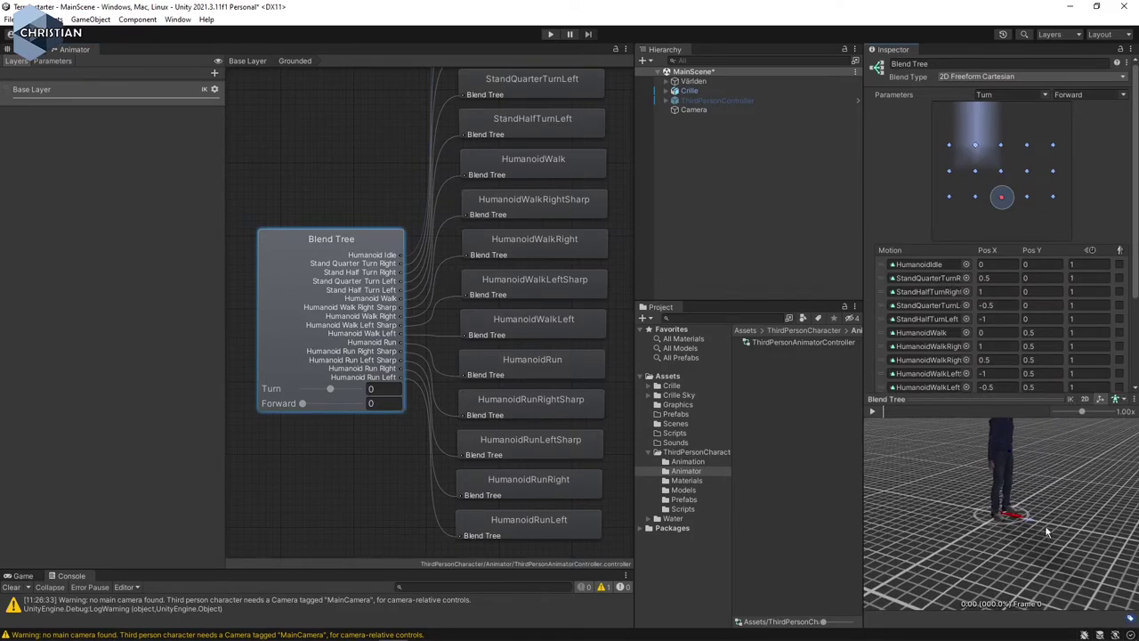
drag(1035, 498, 1044, 441)
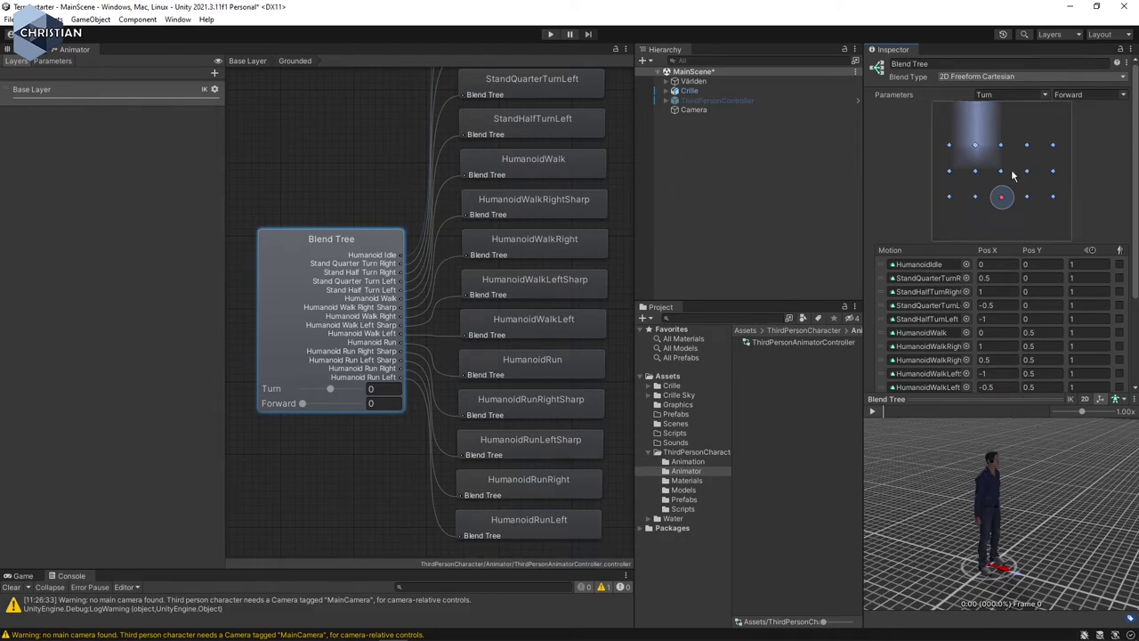
- Inspect the HumanoidWalkLeftSharp and HumanoidWalkLeft clips and play the previews of HumanoidRun and HumanoidWalk
click(513, 295)
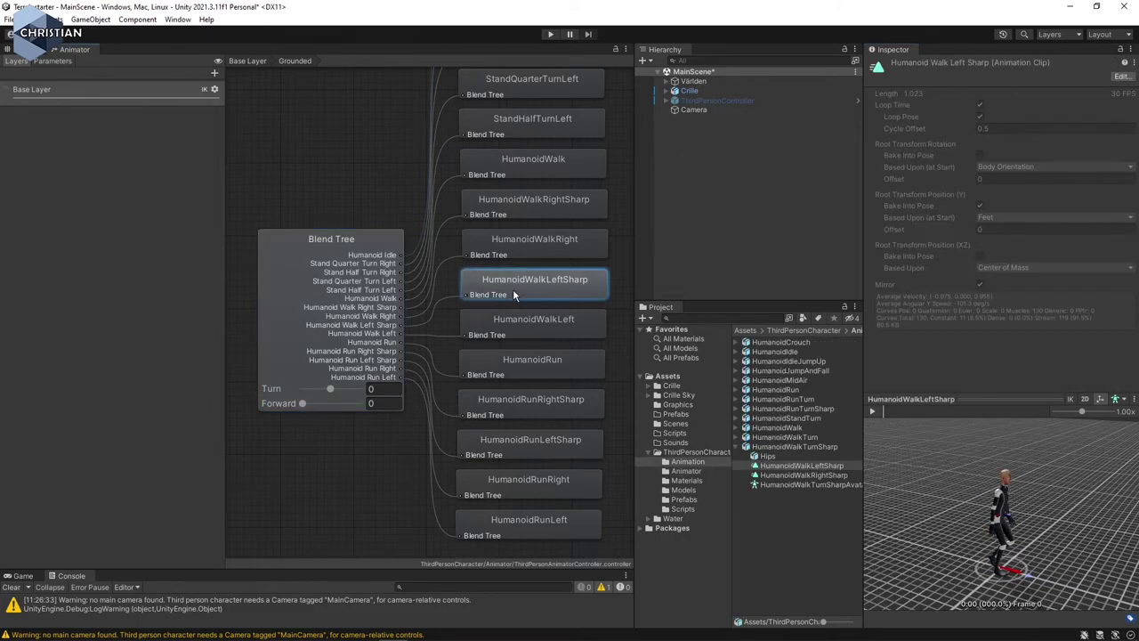
click(534, 324)
click(558, 363)
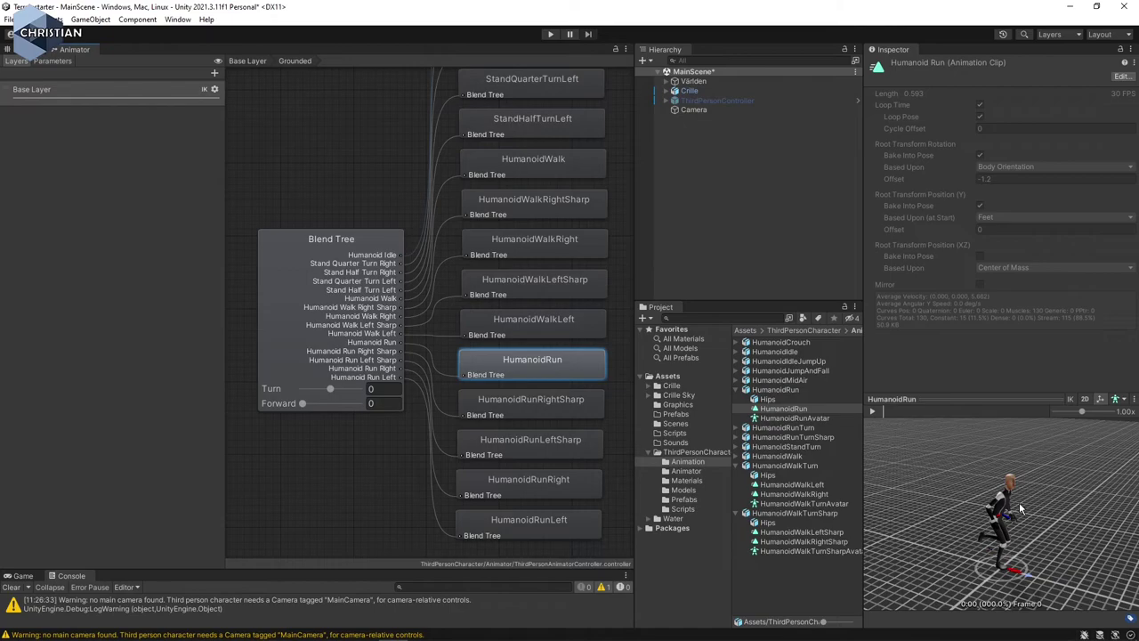
click(872, 411)
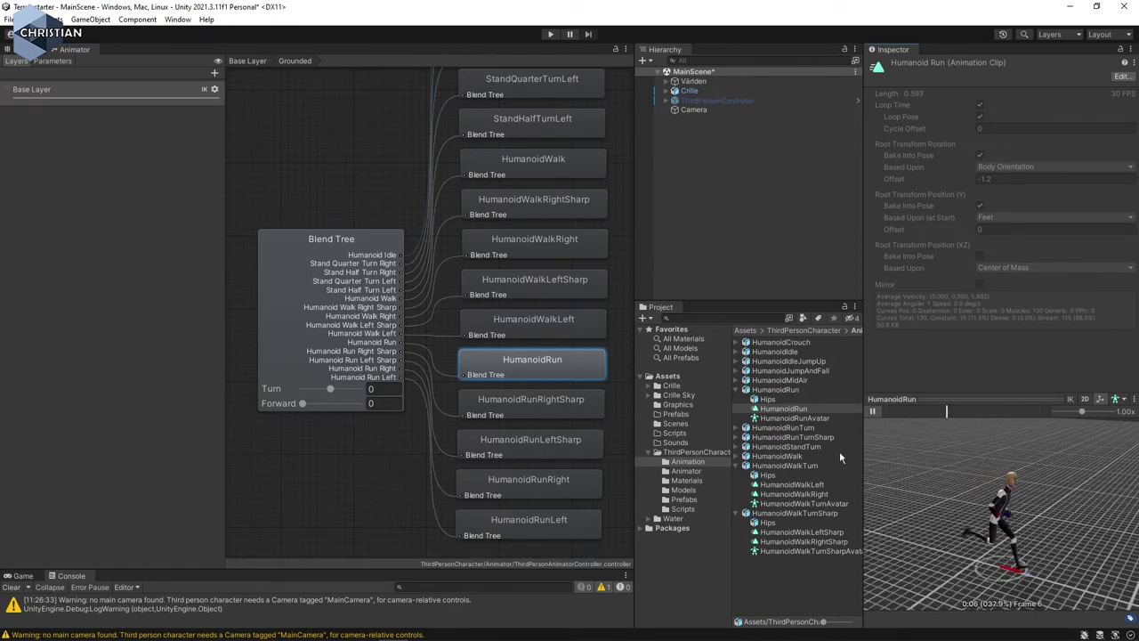
click(527, 165)
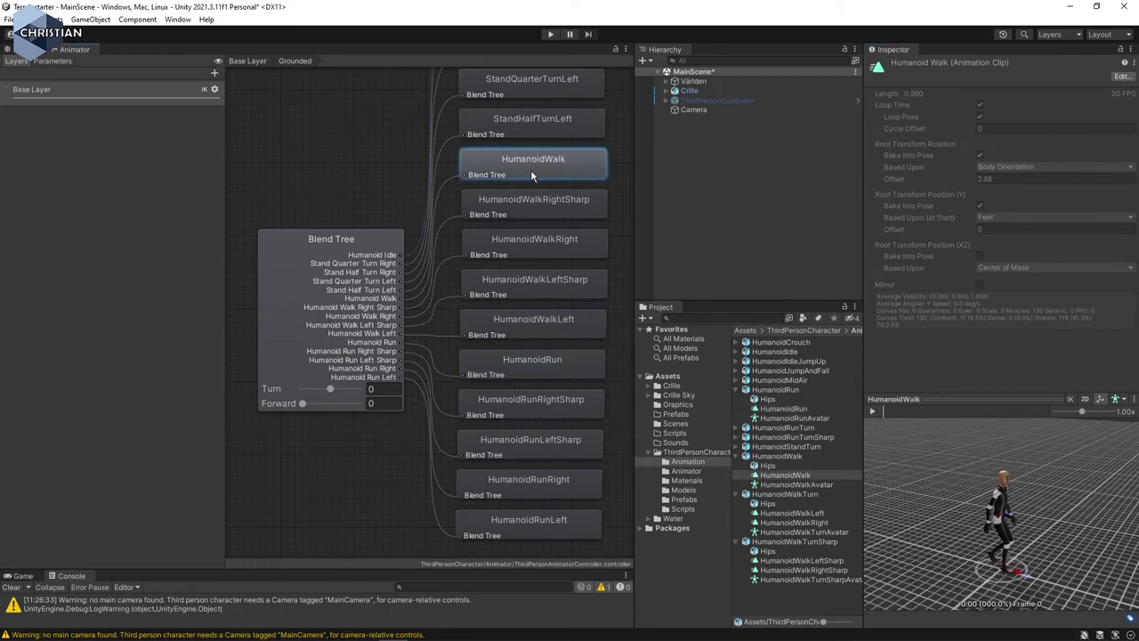
click(872, 411)
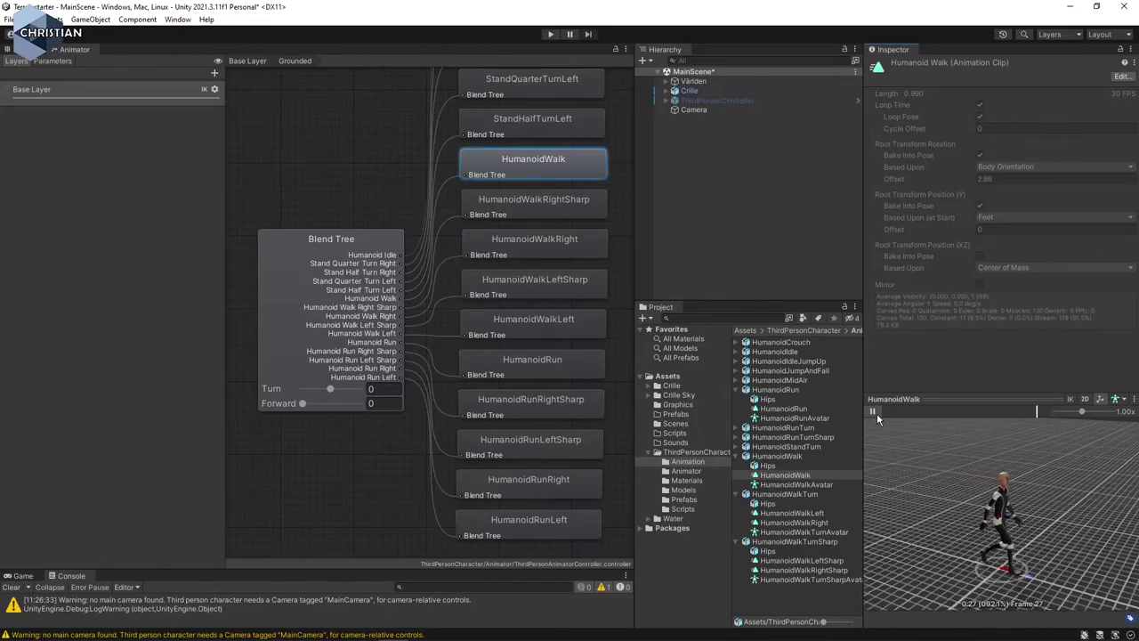
- Play the Blend Tree preview on the custom character and inspect its HumanoidWalk and walk-right motion entries
click(283, 294)
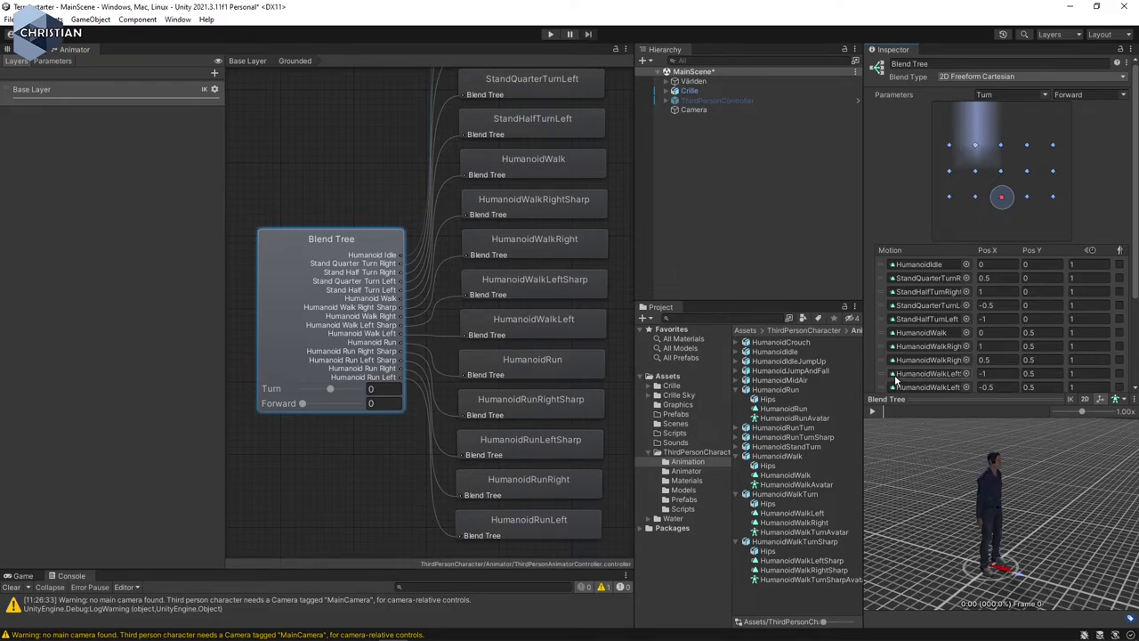
click(923, 332)
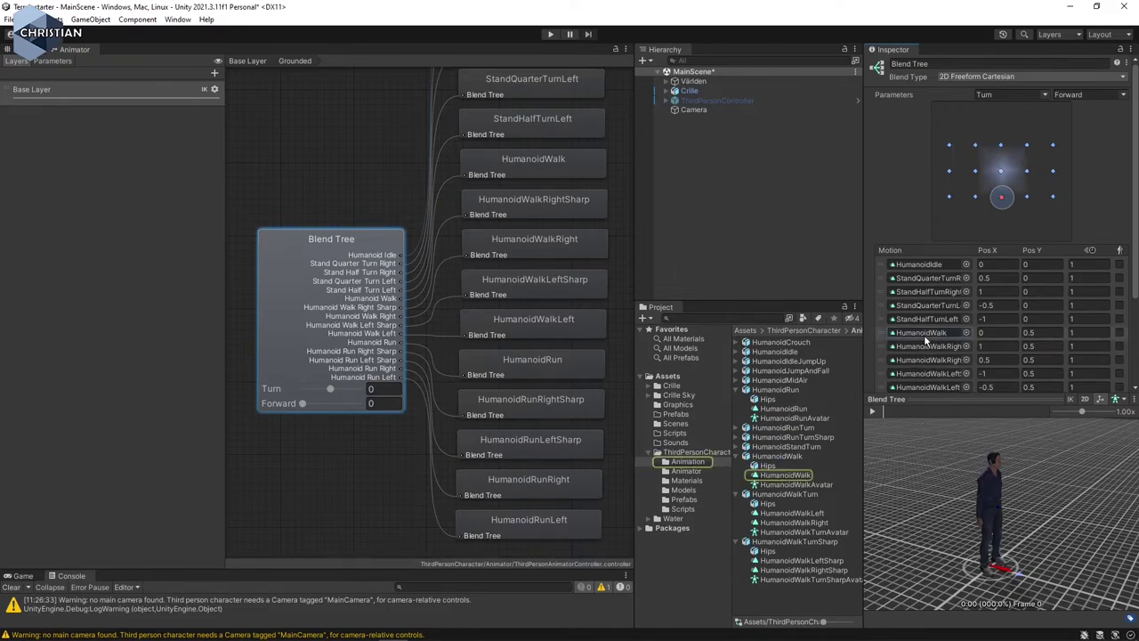
click(872, 412)
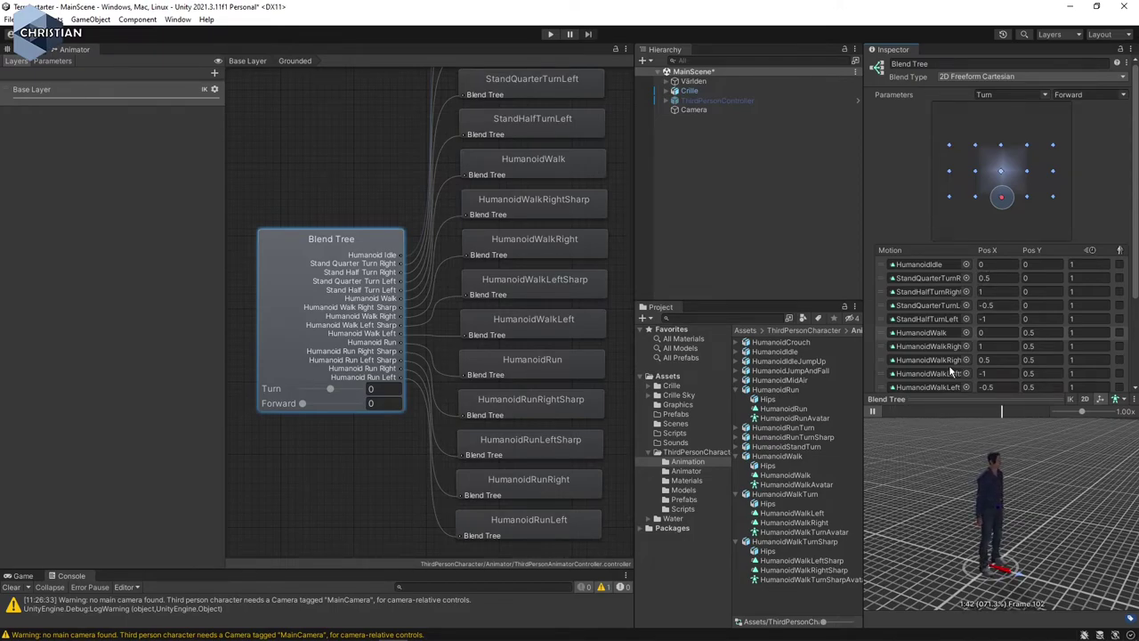
click(930, 346)
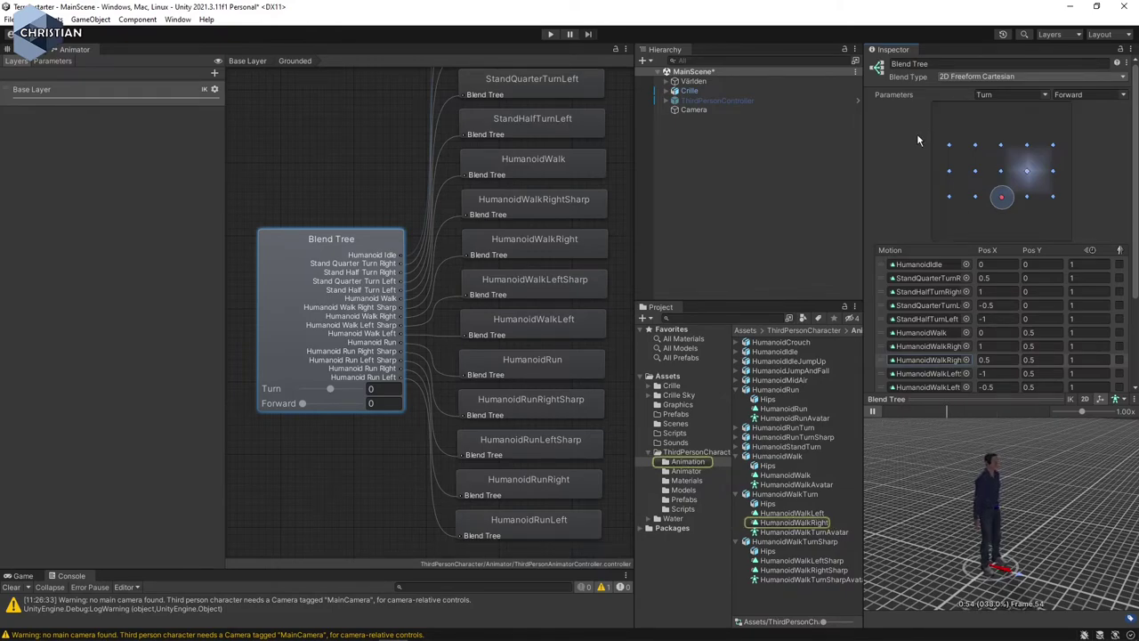
- Return from the Grounded blend tree to the Base Layer state graph and view its states and transitions
scroll(592, 316, down, 3)
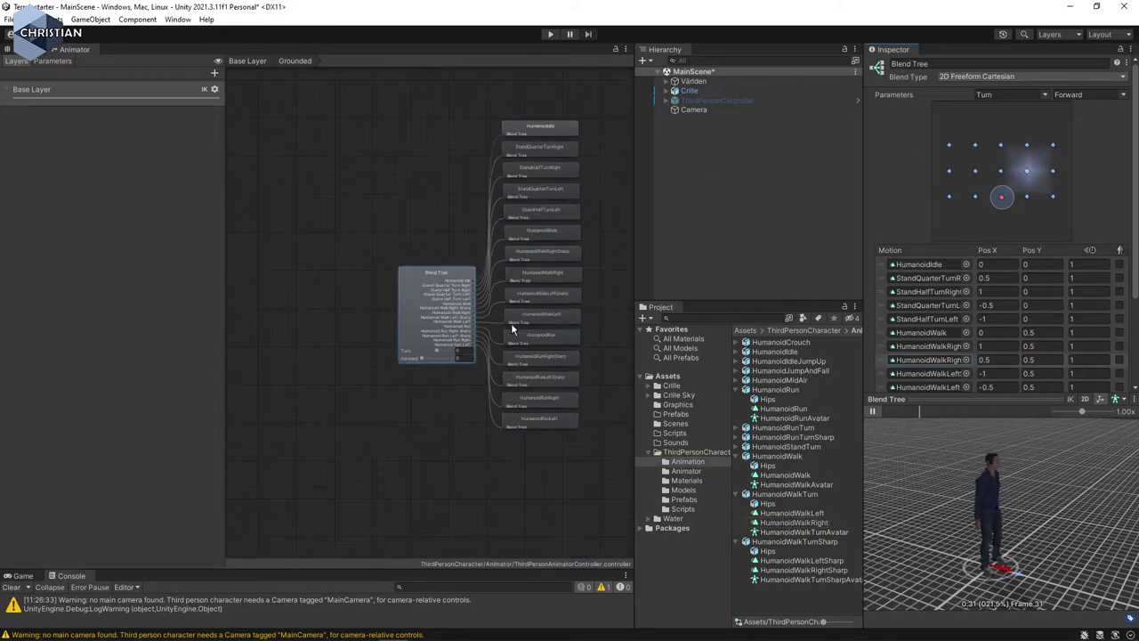
scroll(458, 253, up, 2)
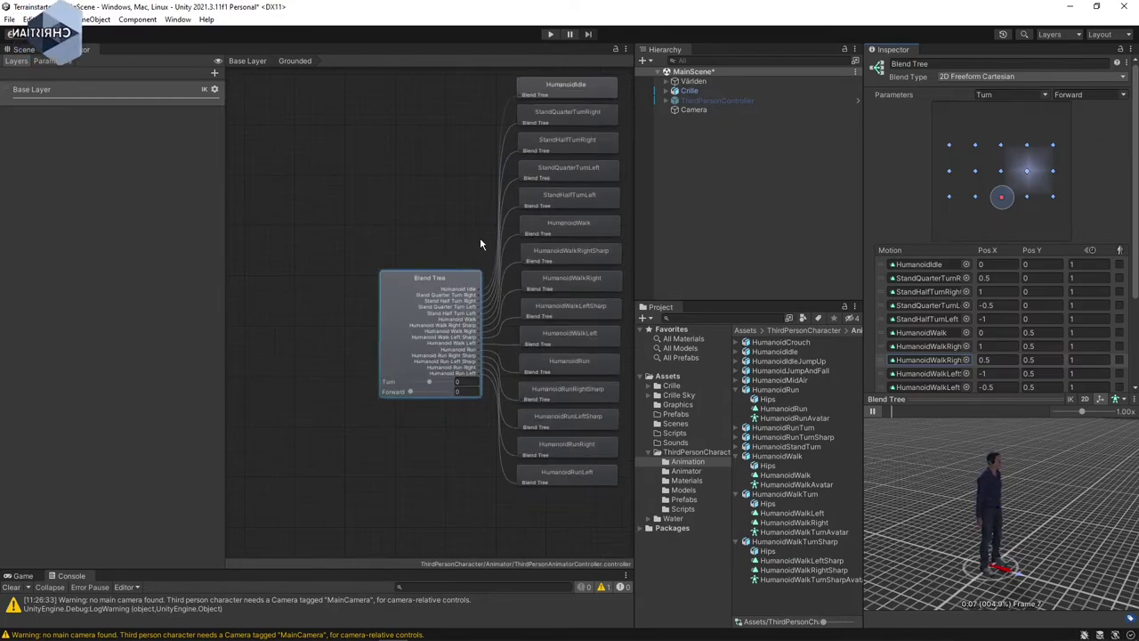
click(257, 59)
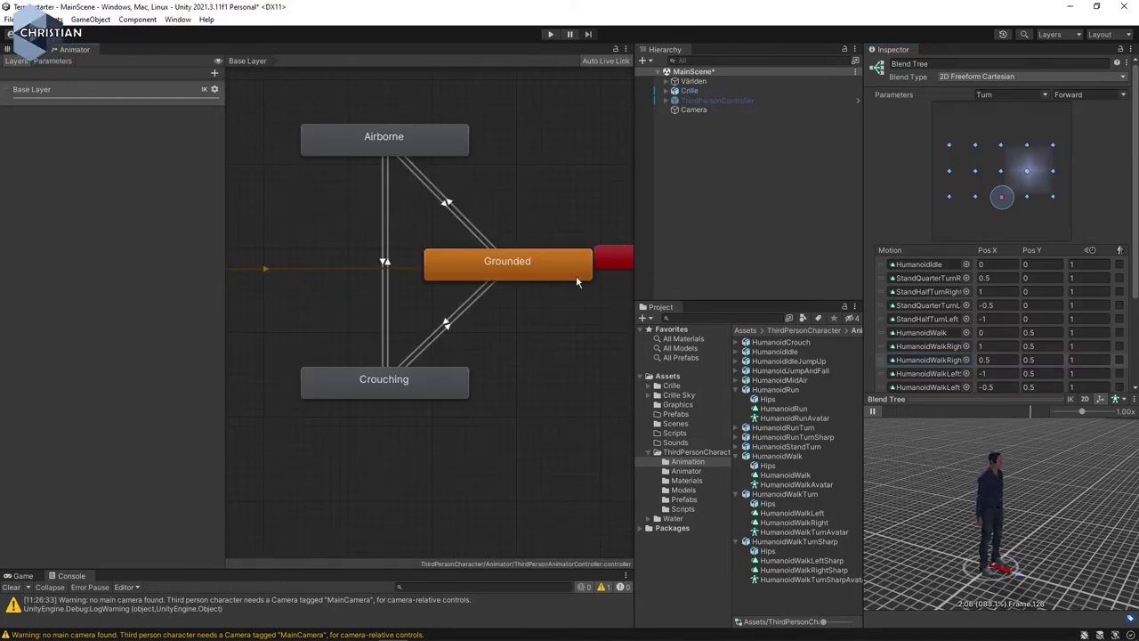
scroll(570, 352, down, 2)
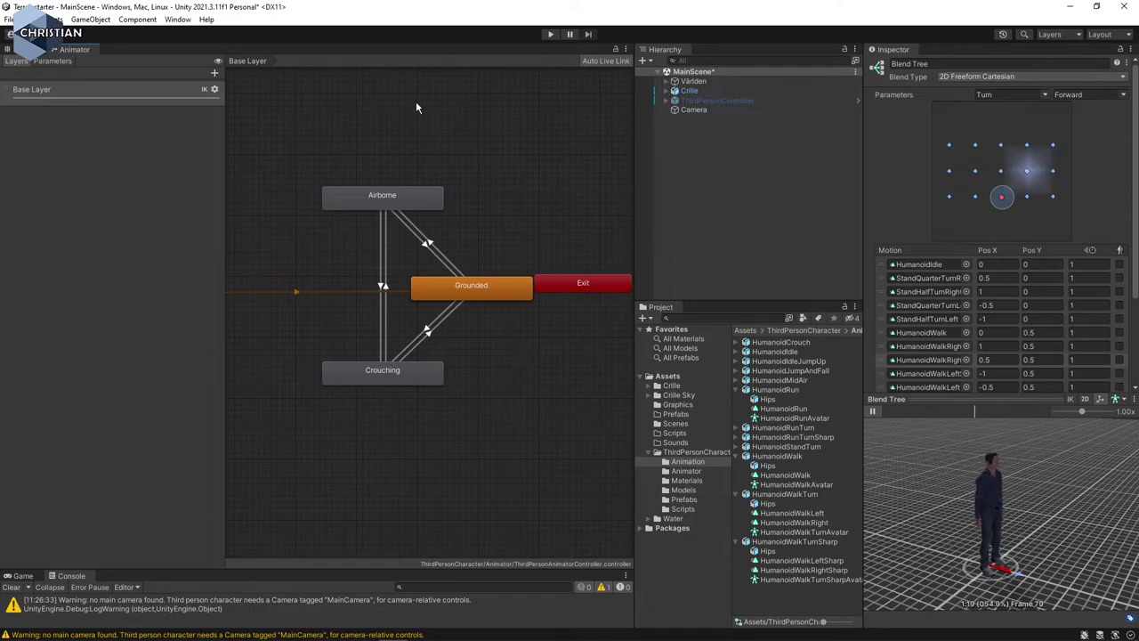
- Close the Animator and enlarge the Console area below the Scene view
right_click(94, 52)
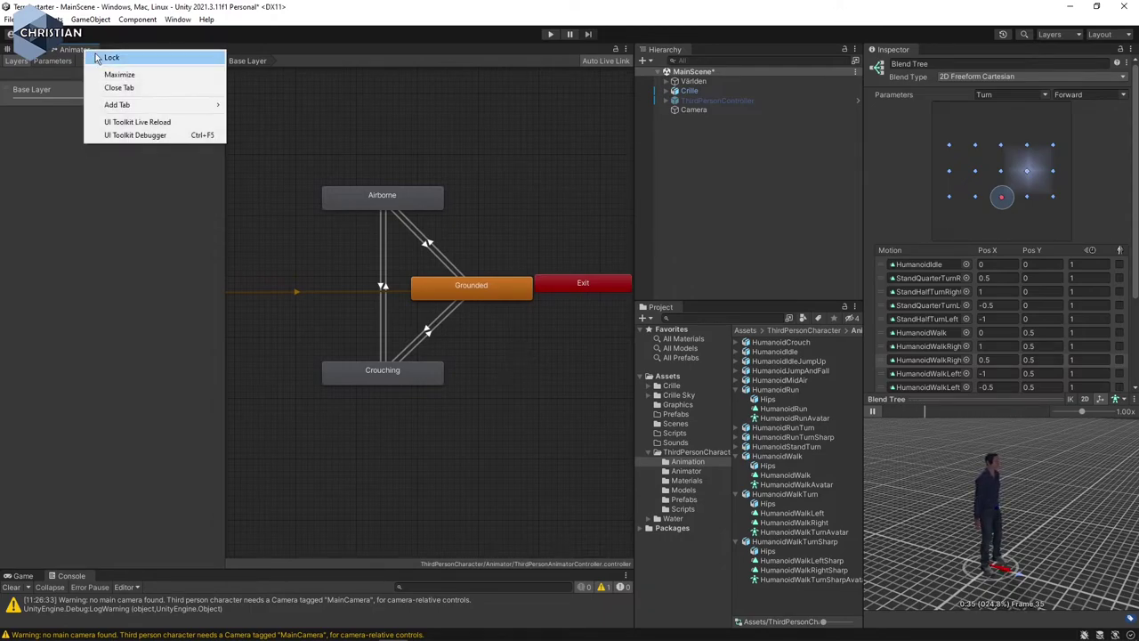
click(153, 87)
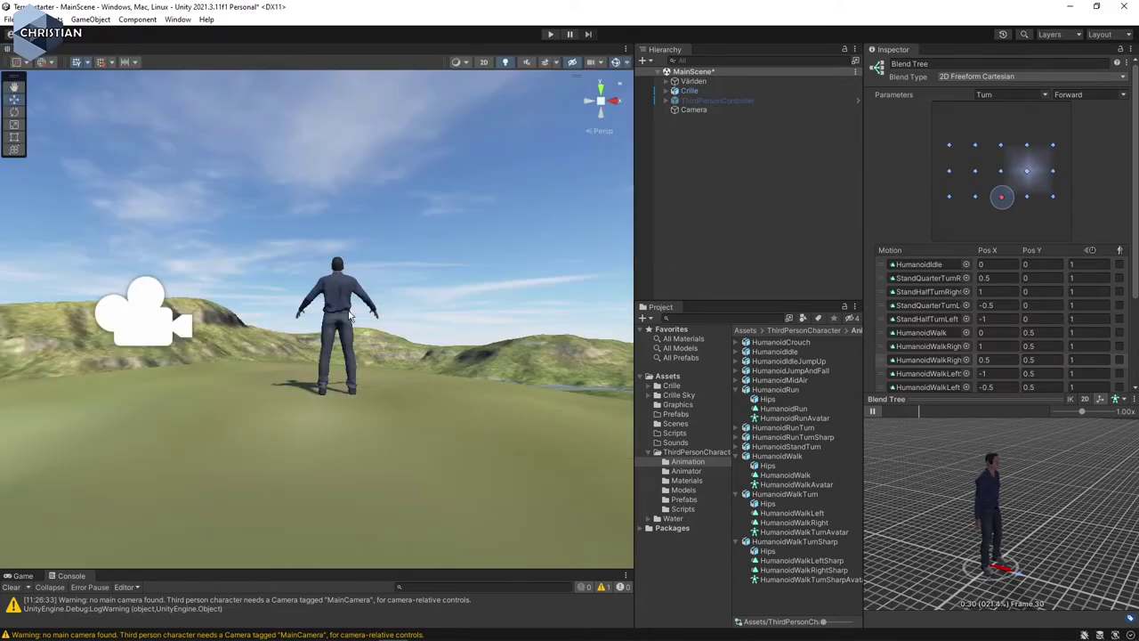
drag(407, 567, 392, 456)
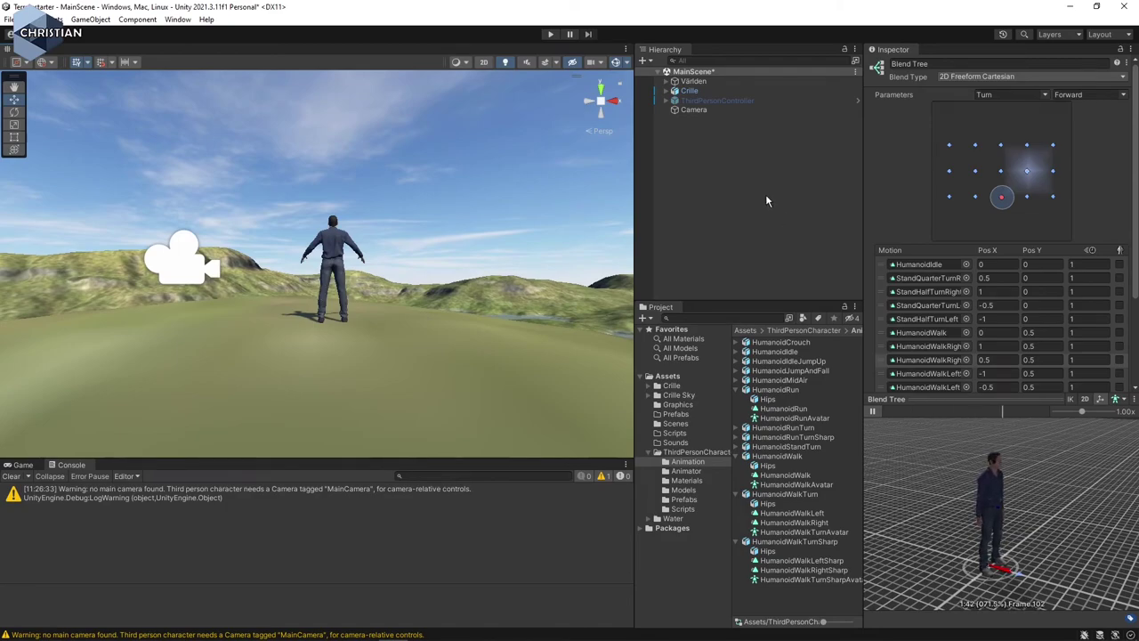
- Check the Camera's settings and view, and test the character's idle animation by running the scene and stopping it
click(706, 112)
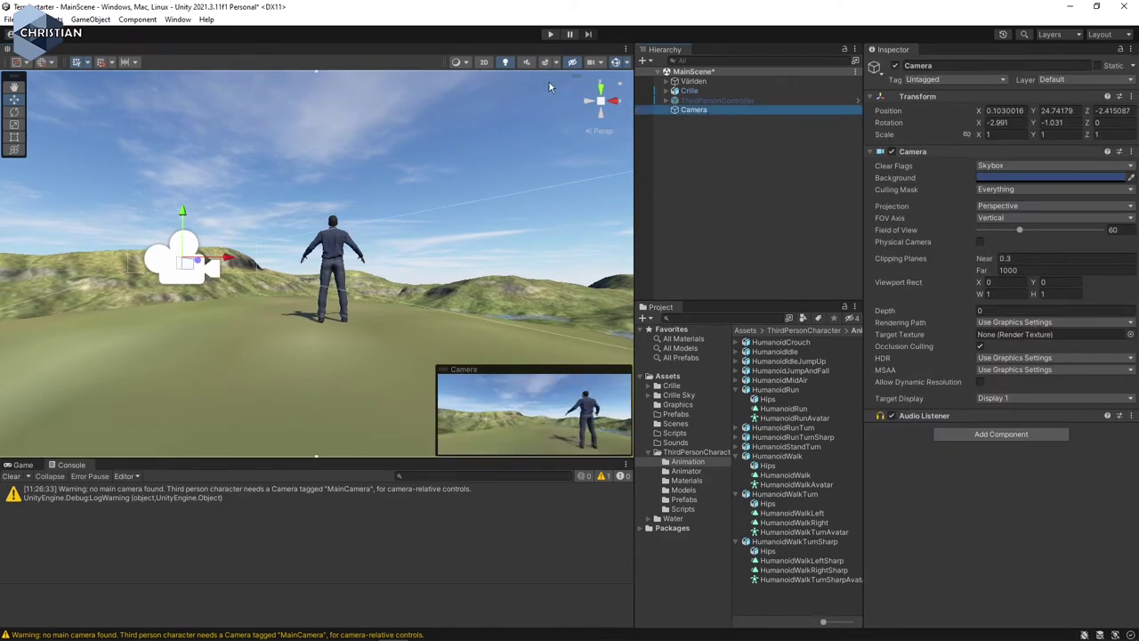
click(742, 192)
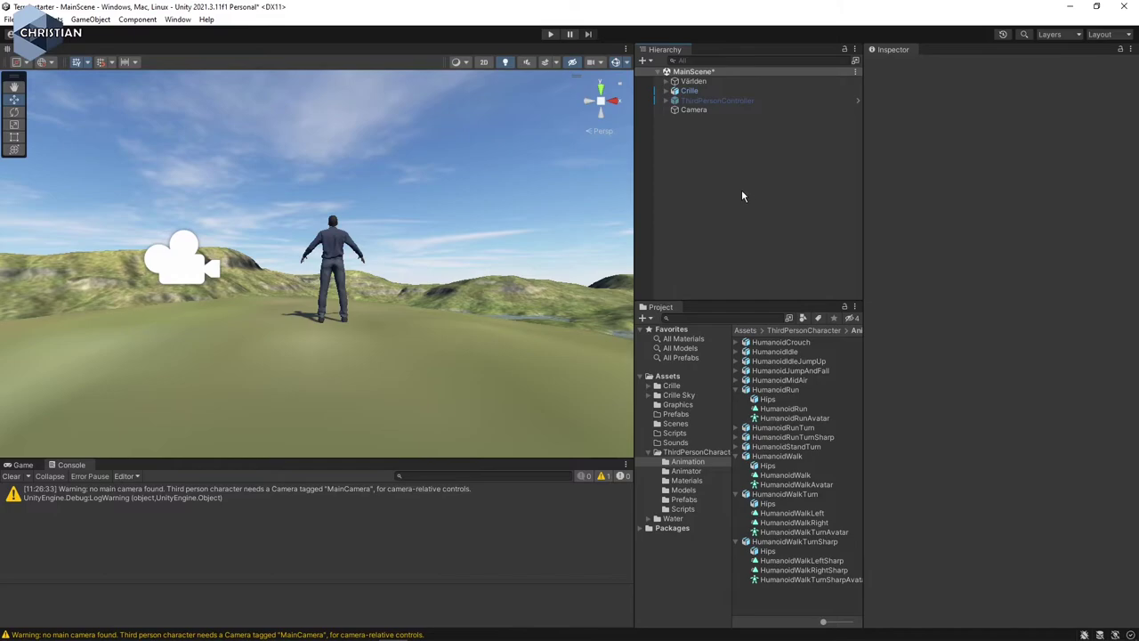
click(551, 36)
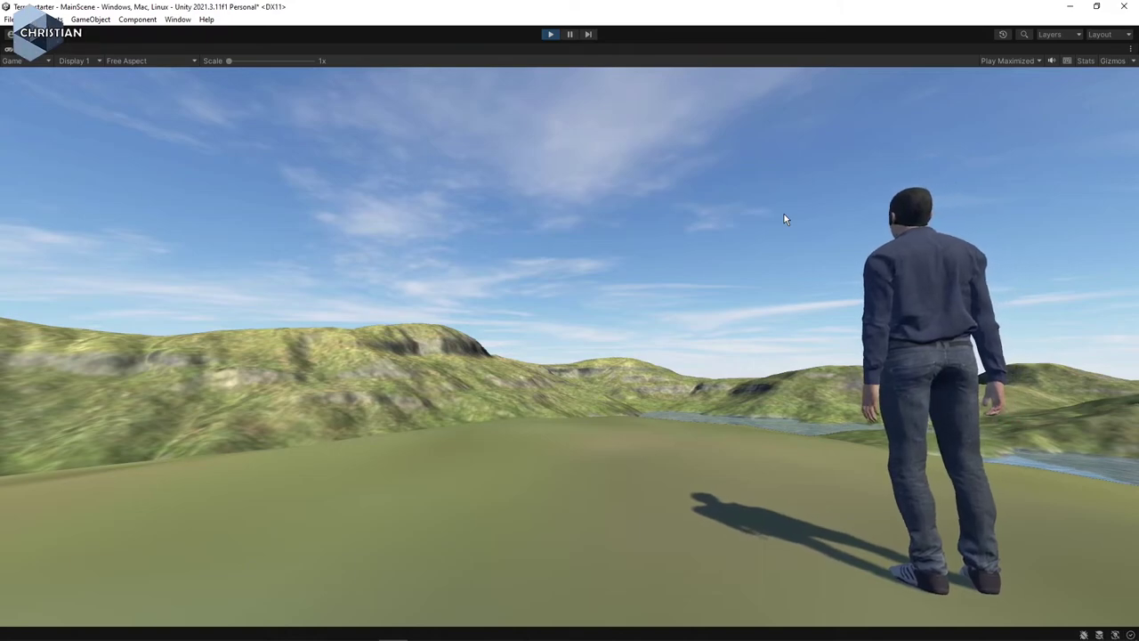
click(549, 34)
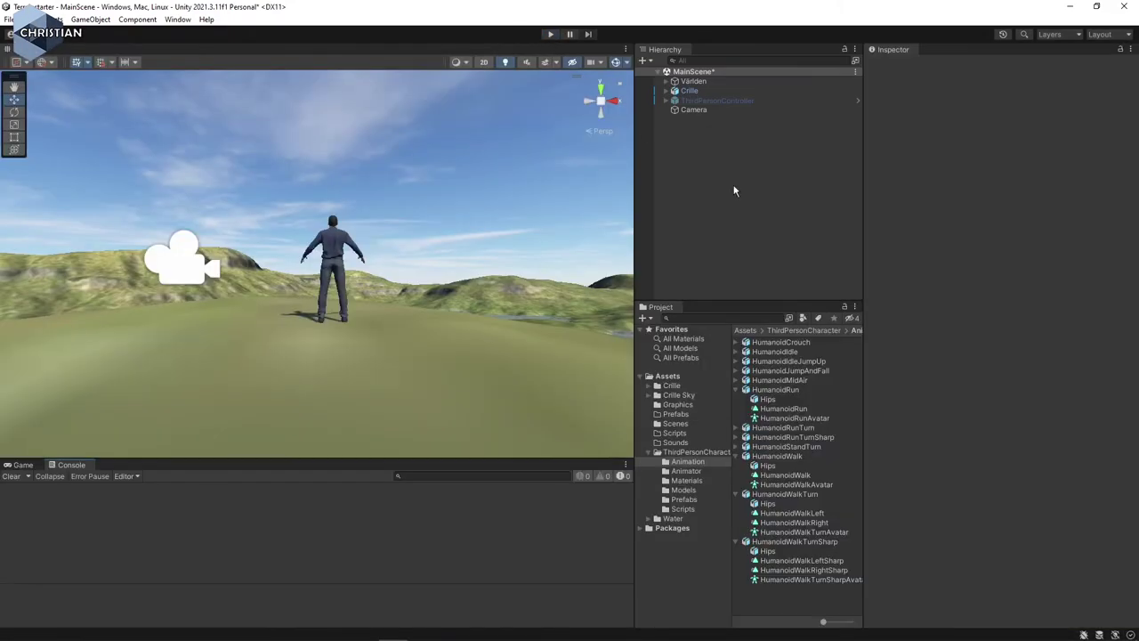
- Frame Crille in the Scene view and compare its components with those of ThirdPersonController
click(707, 92)
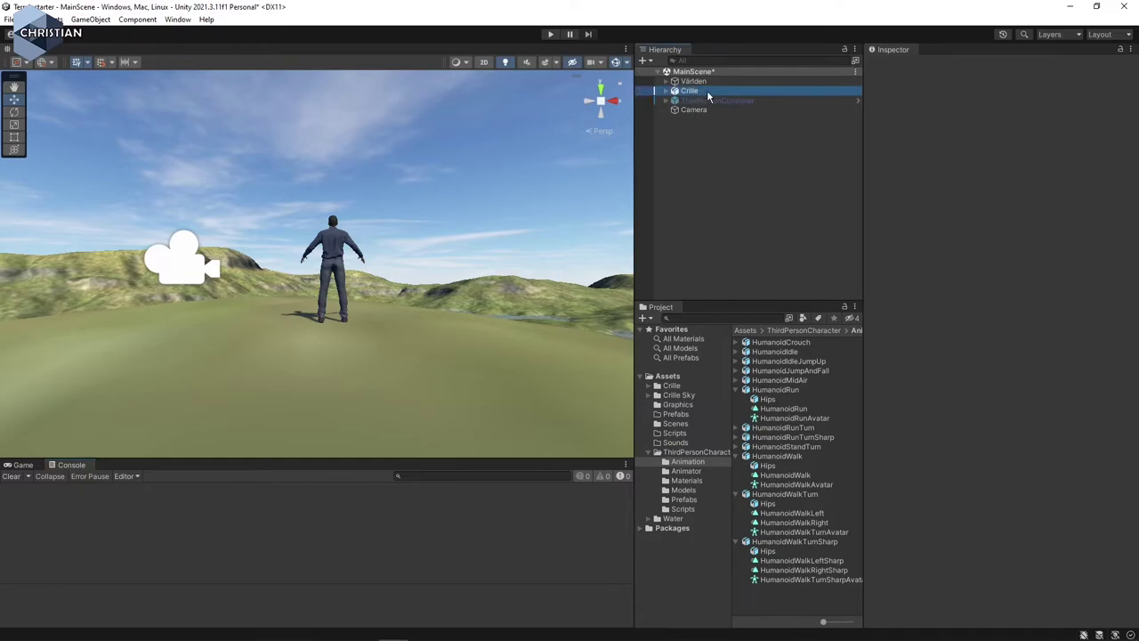
key(f)
right_drag(332, 338, 316, 338)
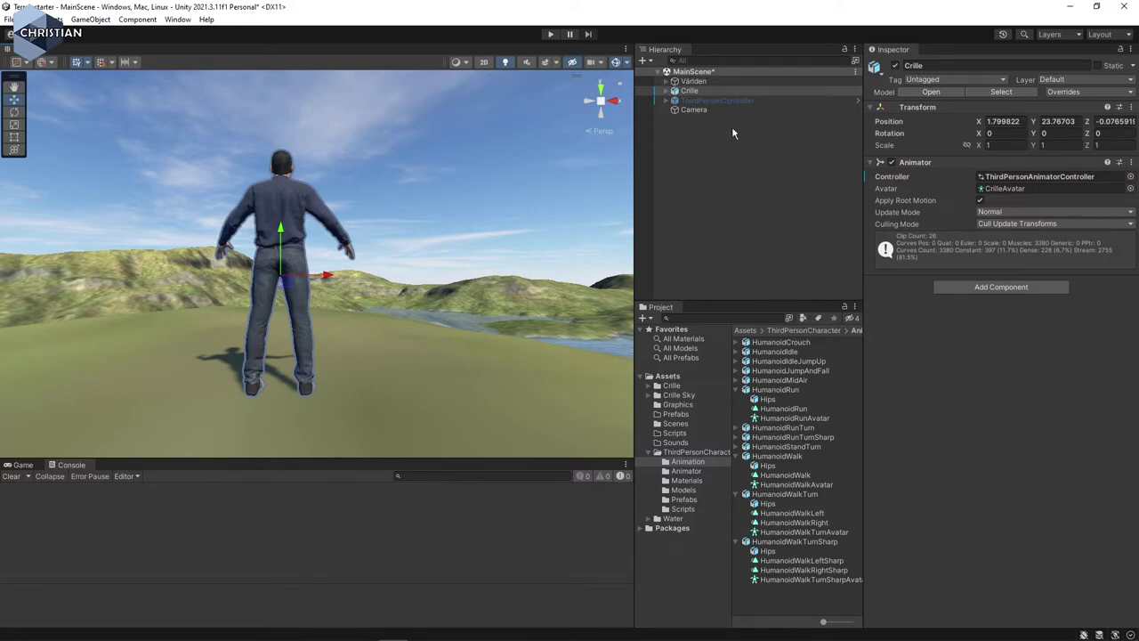
click(727, 101)
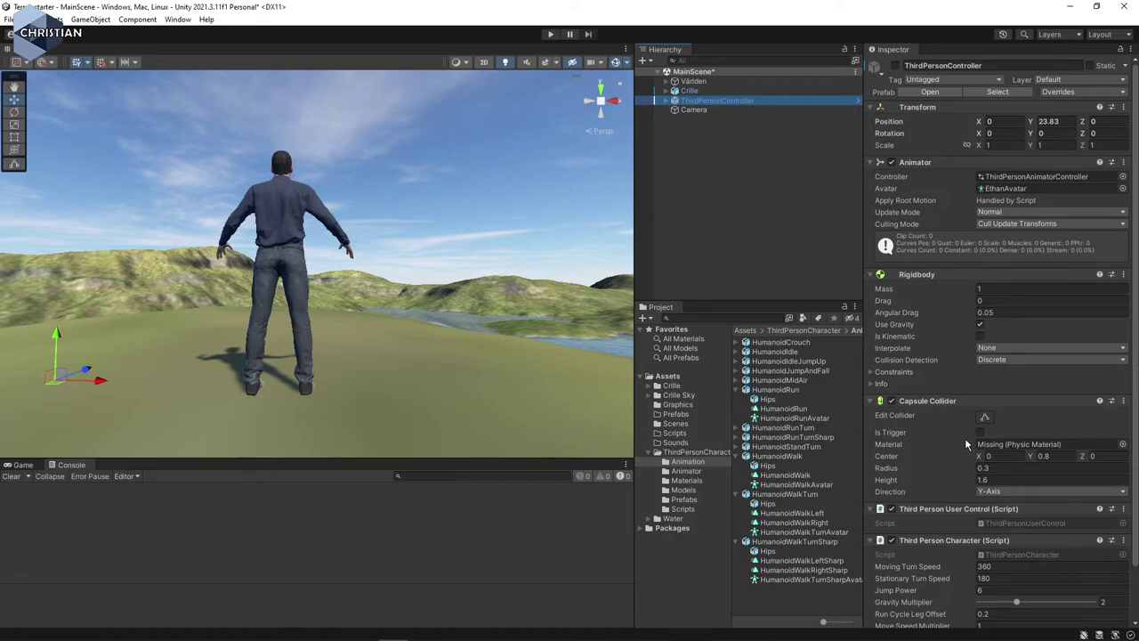
scroll(967, 443, down, 2)
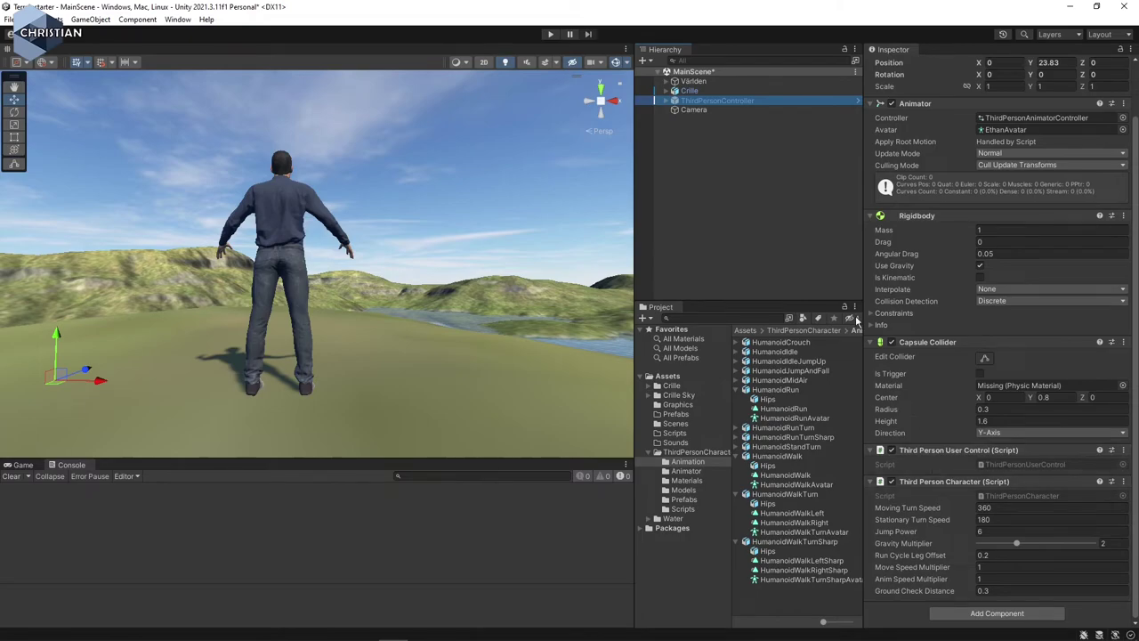
- Add a Rigidbody component to Crille
click(690, 91)
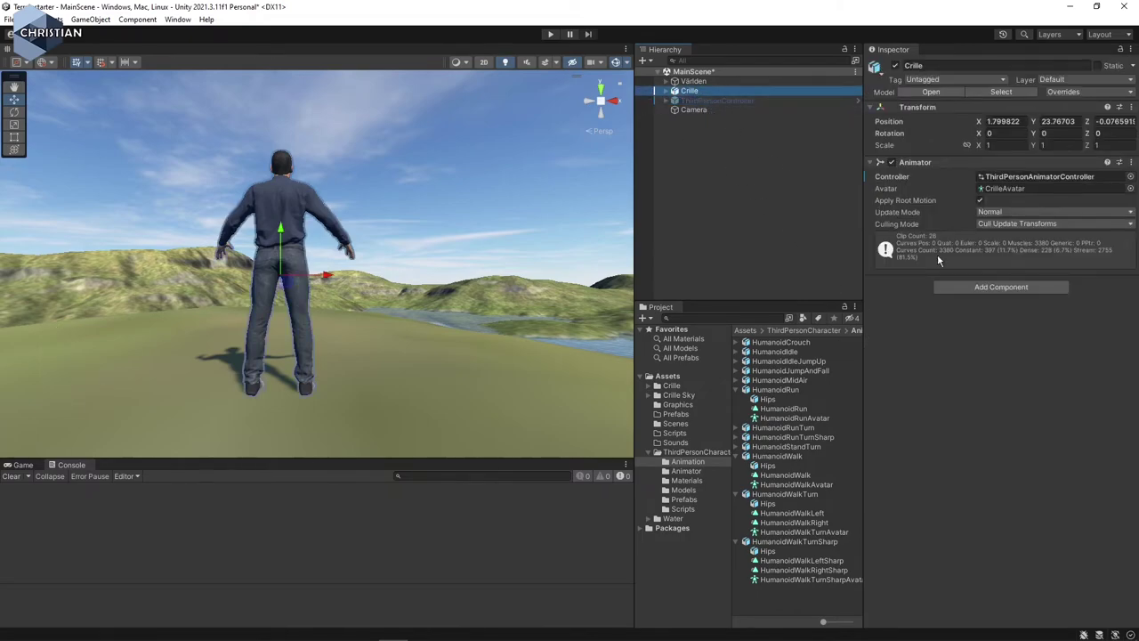
click(1029, 287)
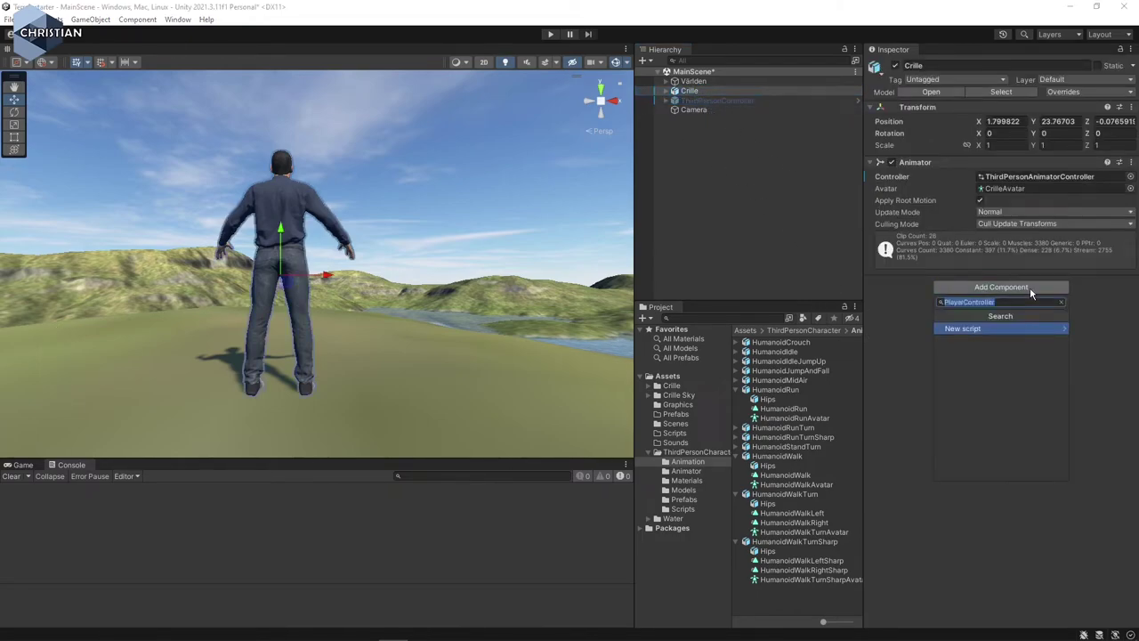
text(rig)
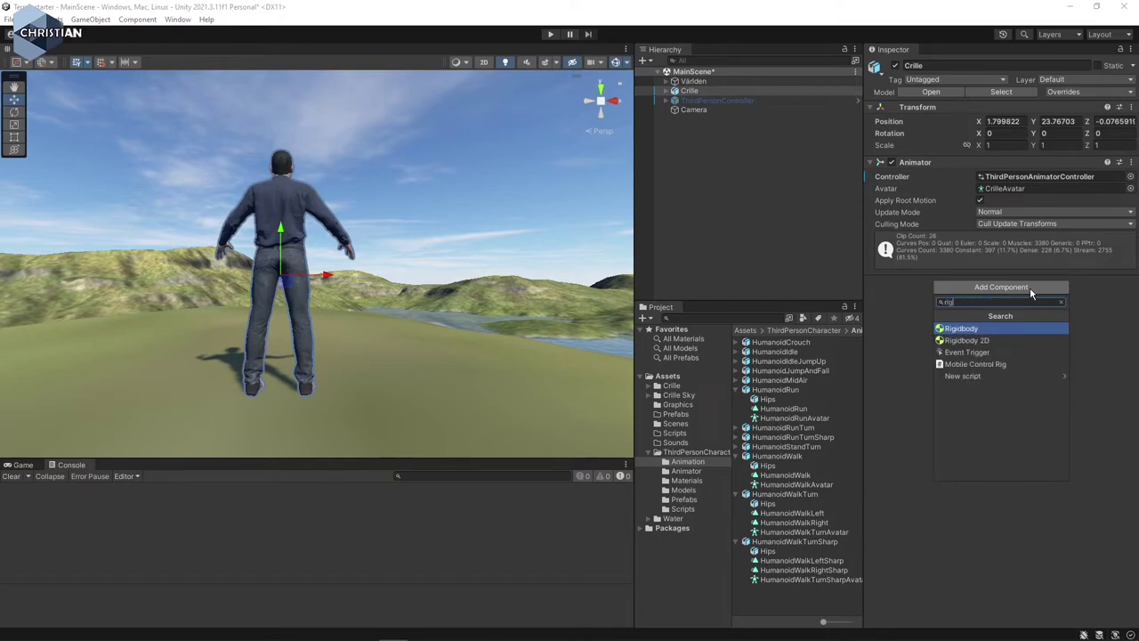
key(Return)
- Add a Capsule Collider component to Crille
click(1024, 414)
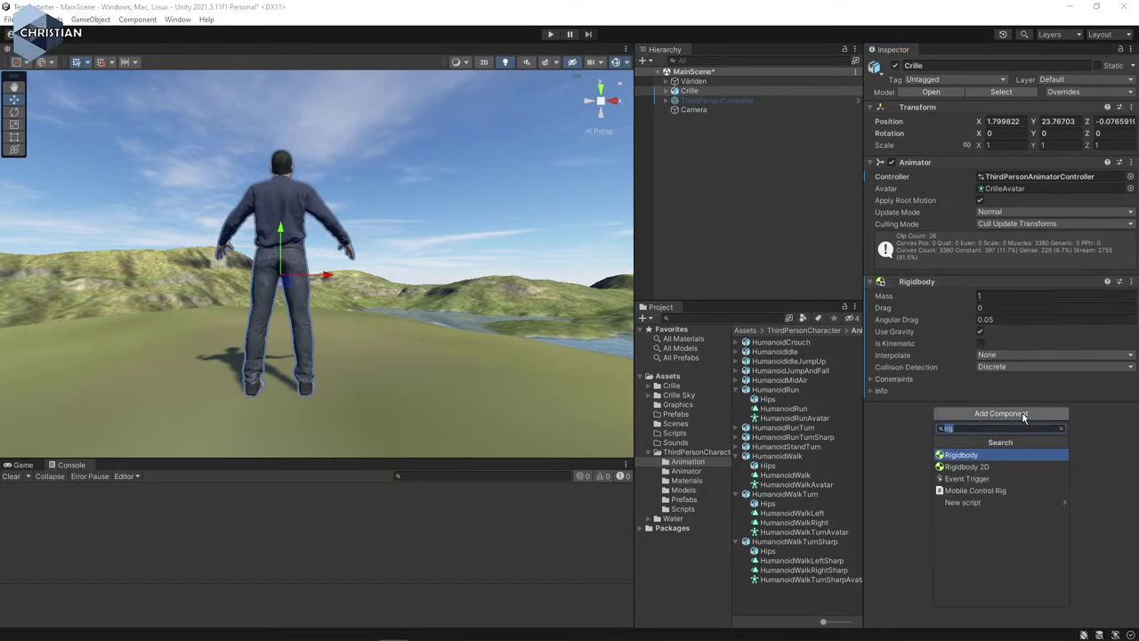
text(ca)
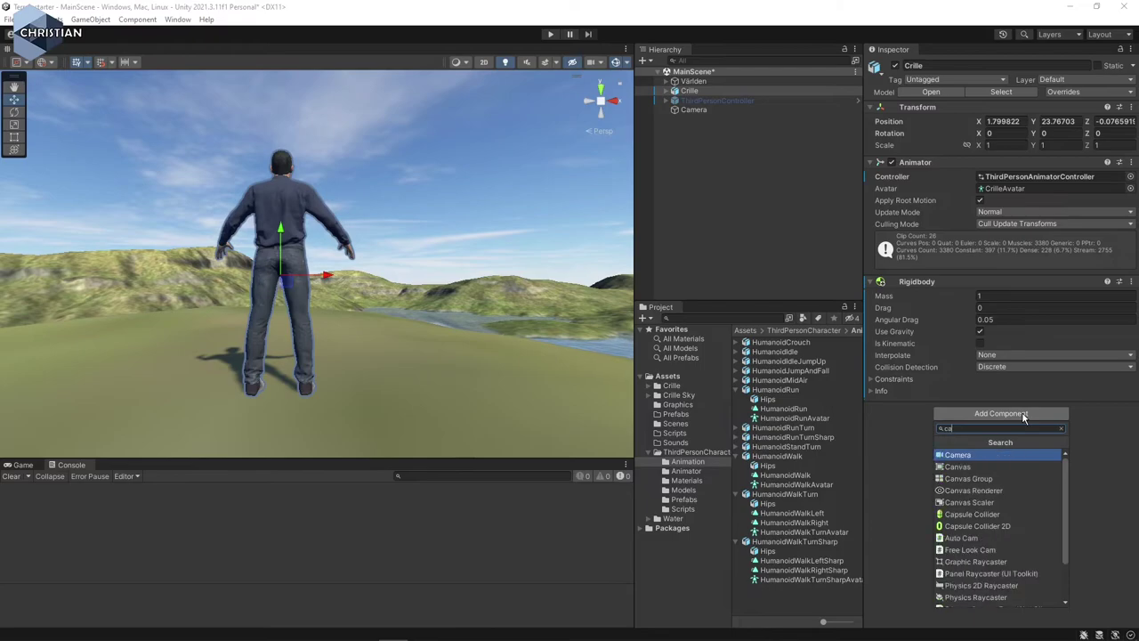
key(Down)
key(Down)
key(Down)
key(Down)
key(Down)
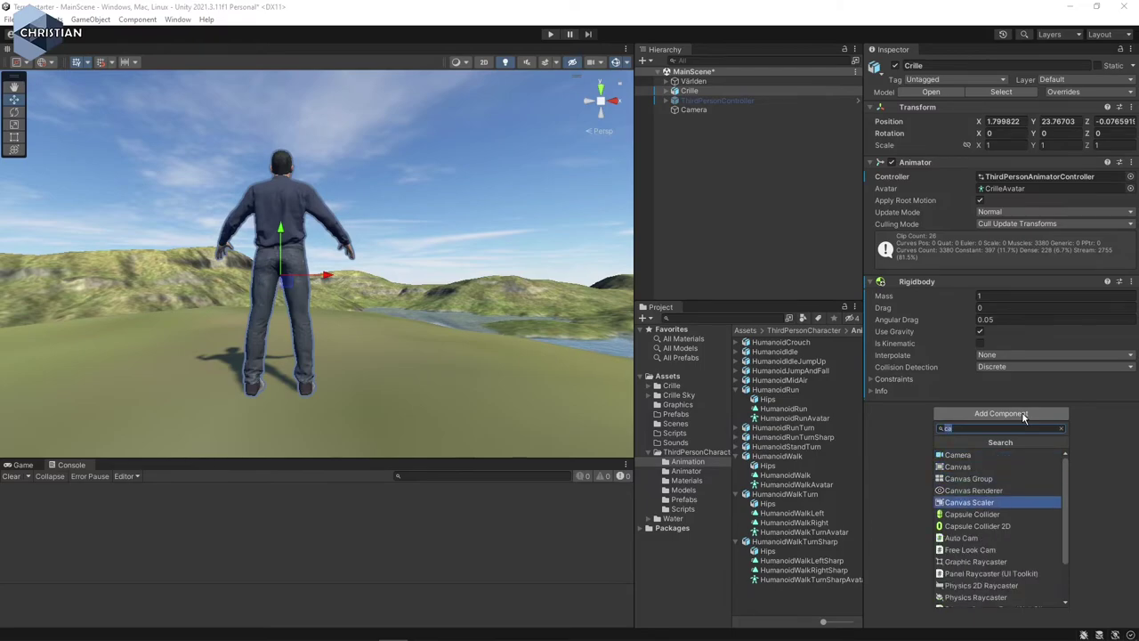
key(Return)
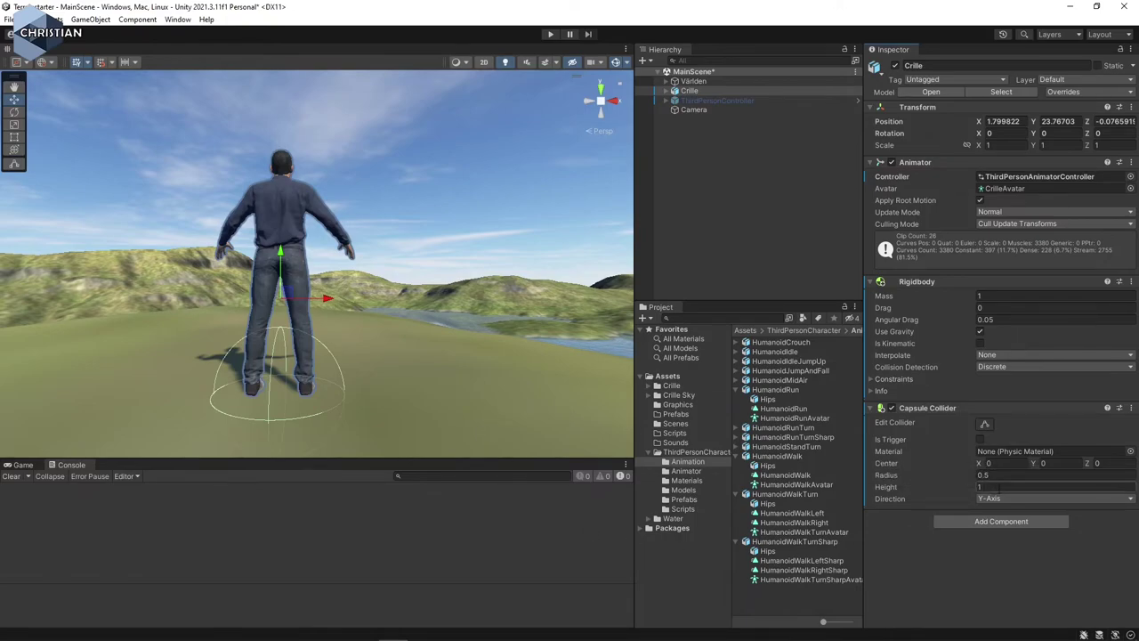
- Fit the Capsule Collider to the character with center X 0 and Y 0.81, height 1.63 and radius 0.26
click(1046, 464)
text(1.180.81)
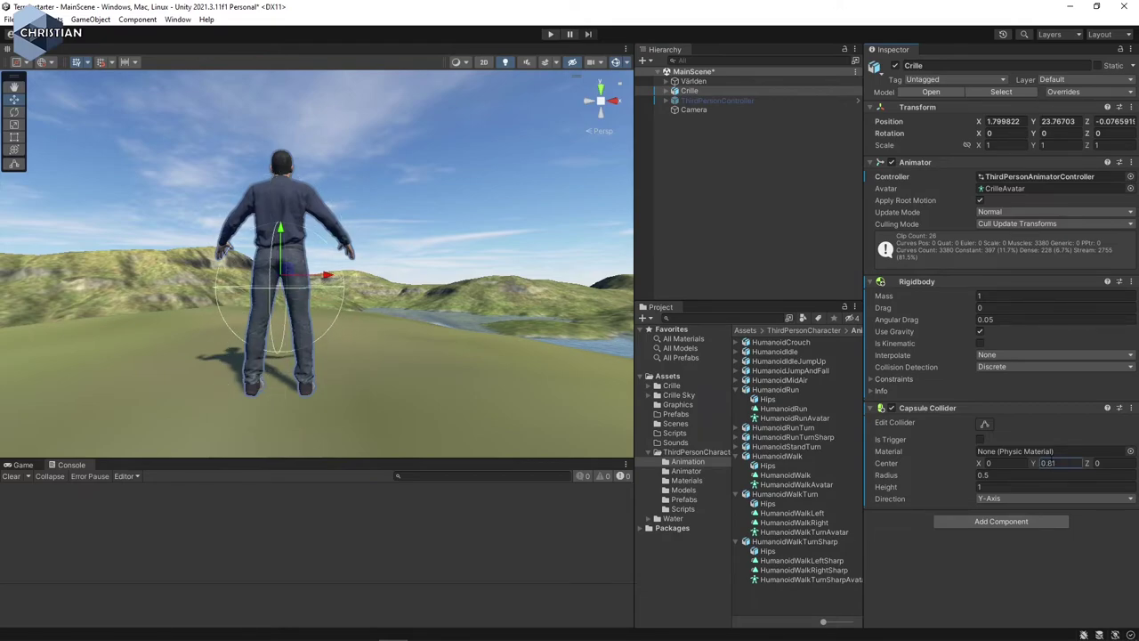
drag(977, 465, 991, 465)
click(1006, 464)
text(0)
key(Tab)
mouse_move(973, 490)
mouse_down()
mouse_move(988, 490)
mouse_move(963, 480)
mouse_up()
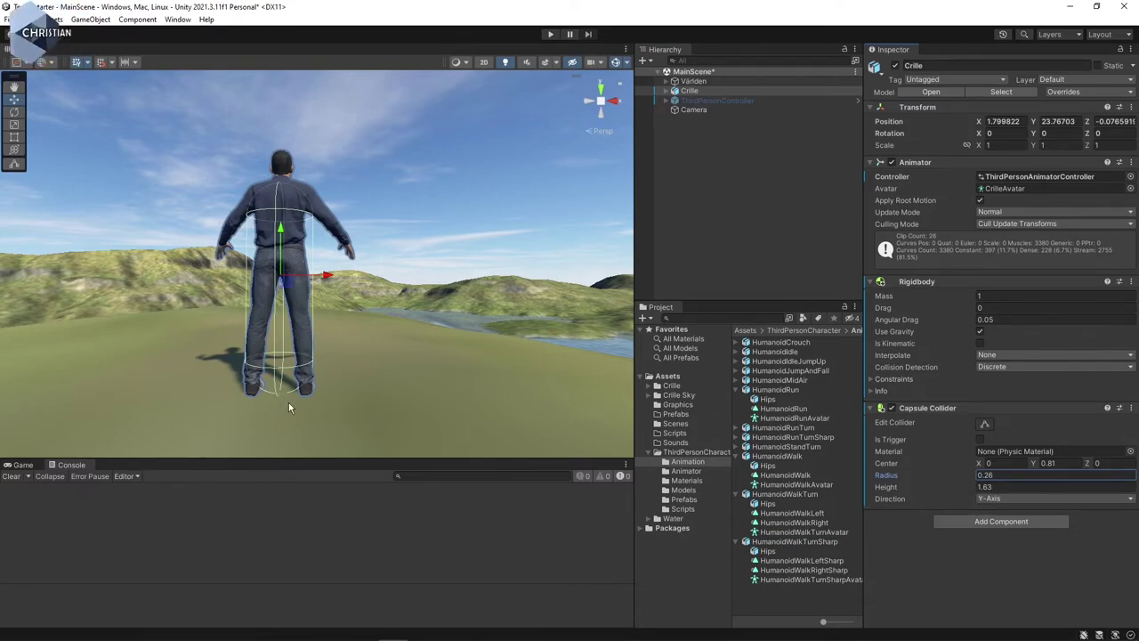
- Raise Crille to Y position 23.842 above the terrain and reduce the Capsule Collider's height to 1.57
drag(282, 231, 280, 222)
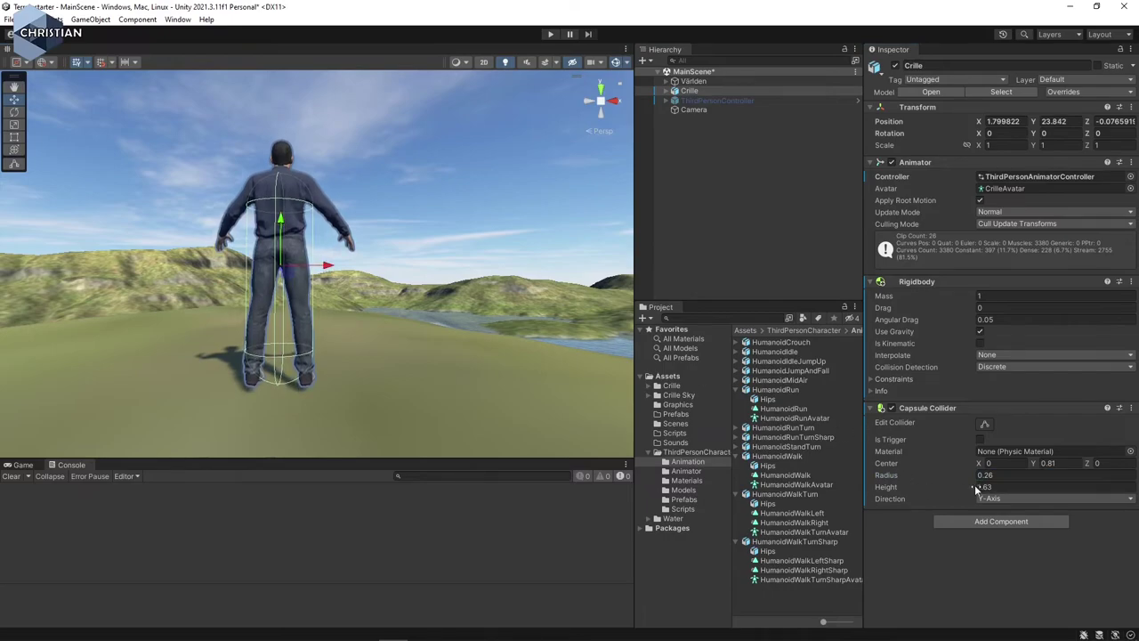
click(963, 488)
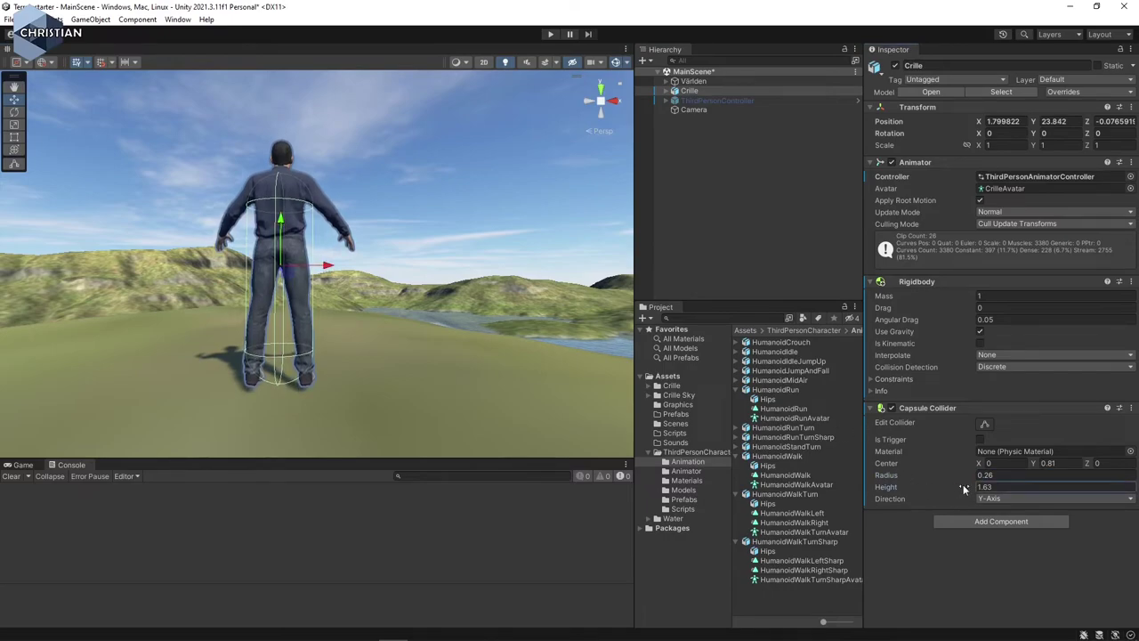
drag(961, 489, 961, 485)
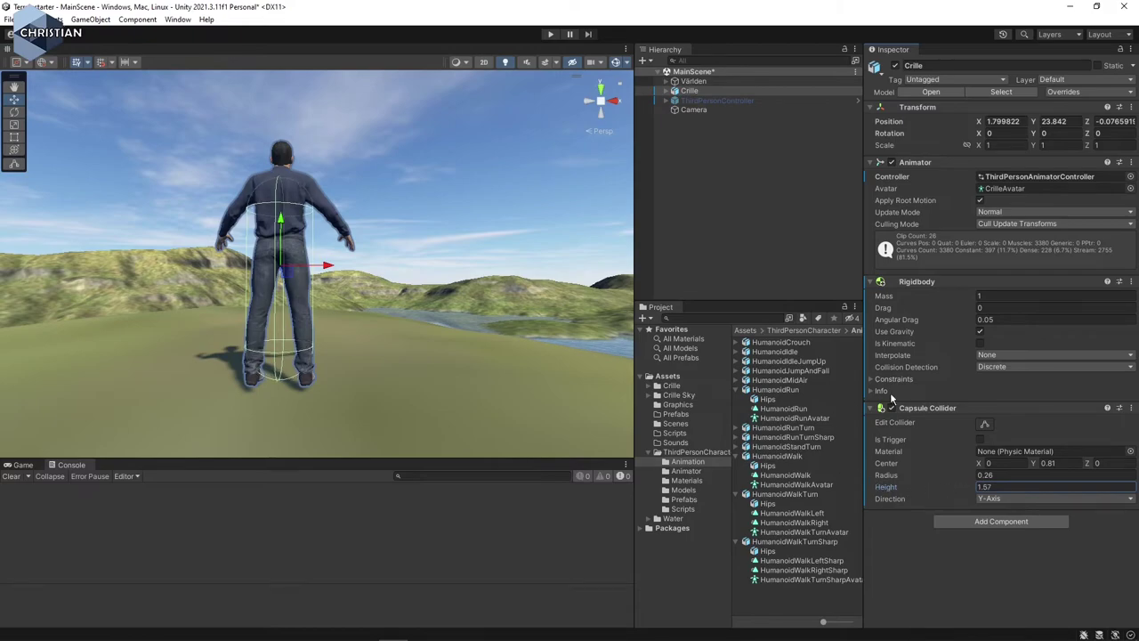
click(992, 600)
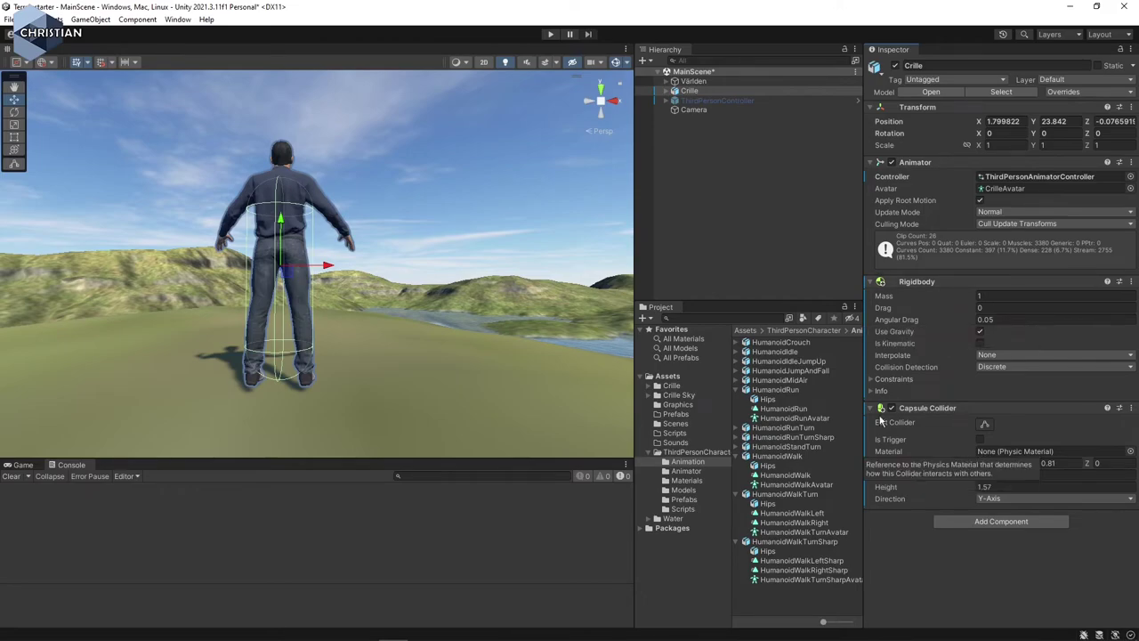
- Check ThirdPersonController's scripts, and attach the ThirdPersonCharacter and ThirdPersonUserControl scripts from the ThirdPersonCharacter Scripts folder to Crille
click(717, 102)
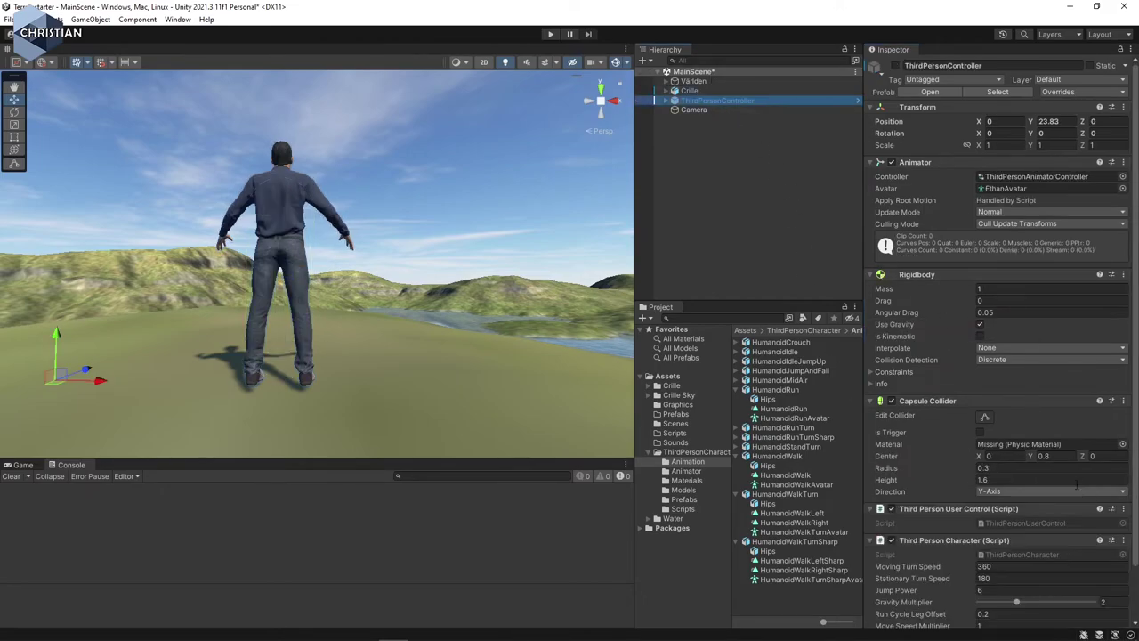
scroll(1083, 491, down, 3)
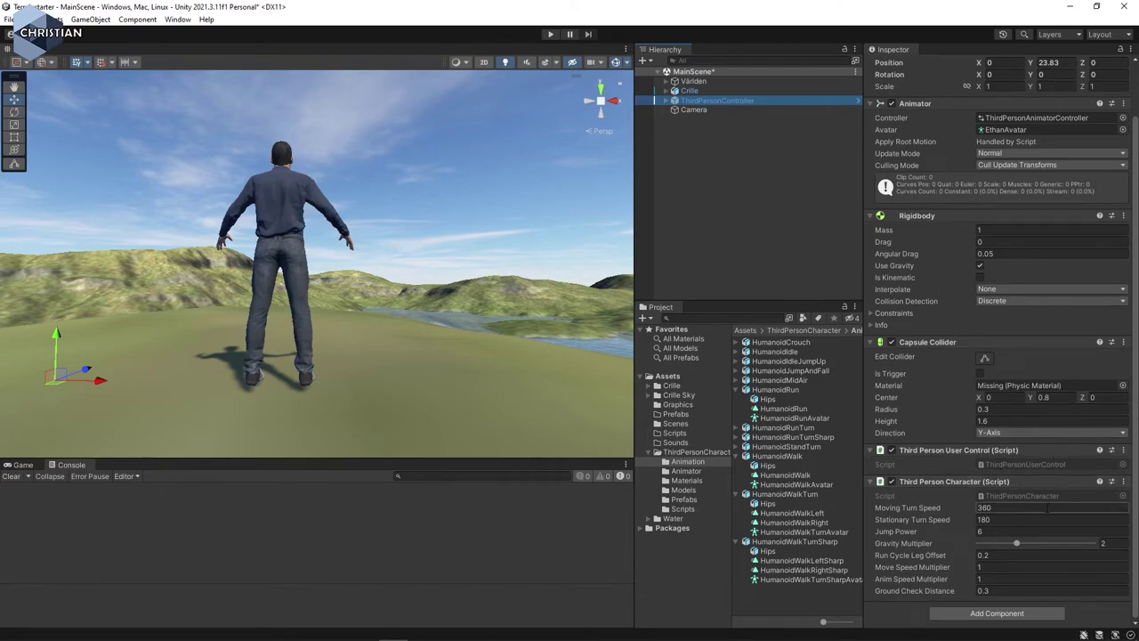
click(683, 509)
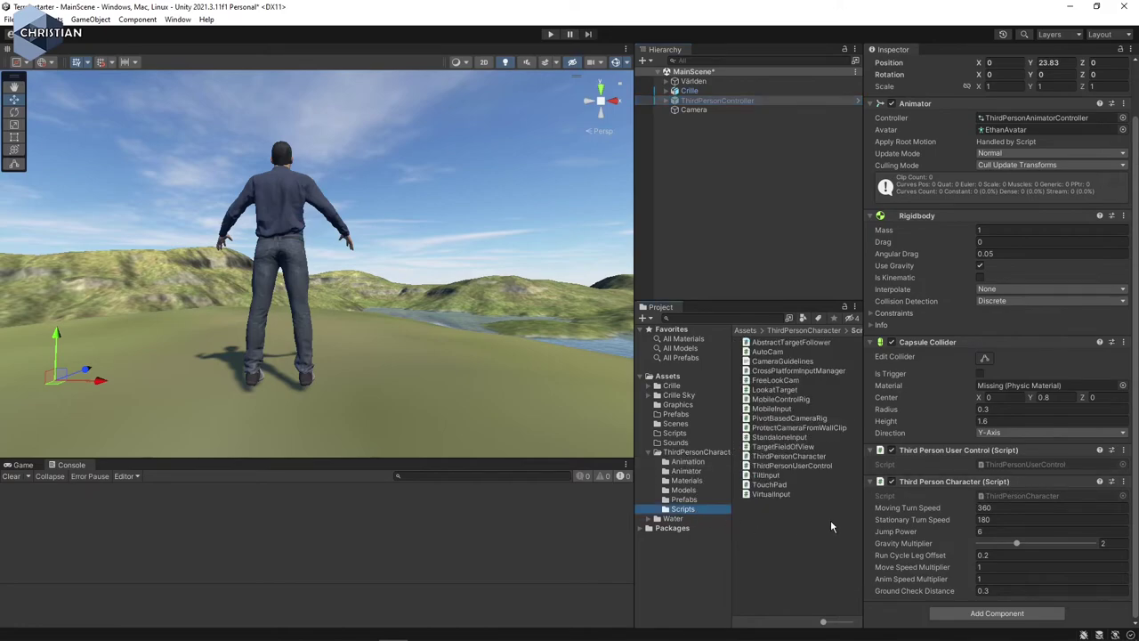
click(783, 454)
ctrl+click(793, 466)
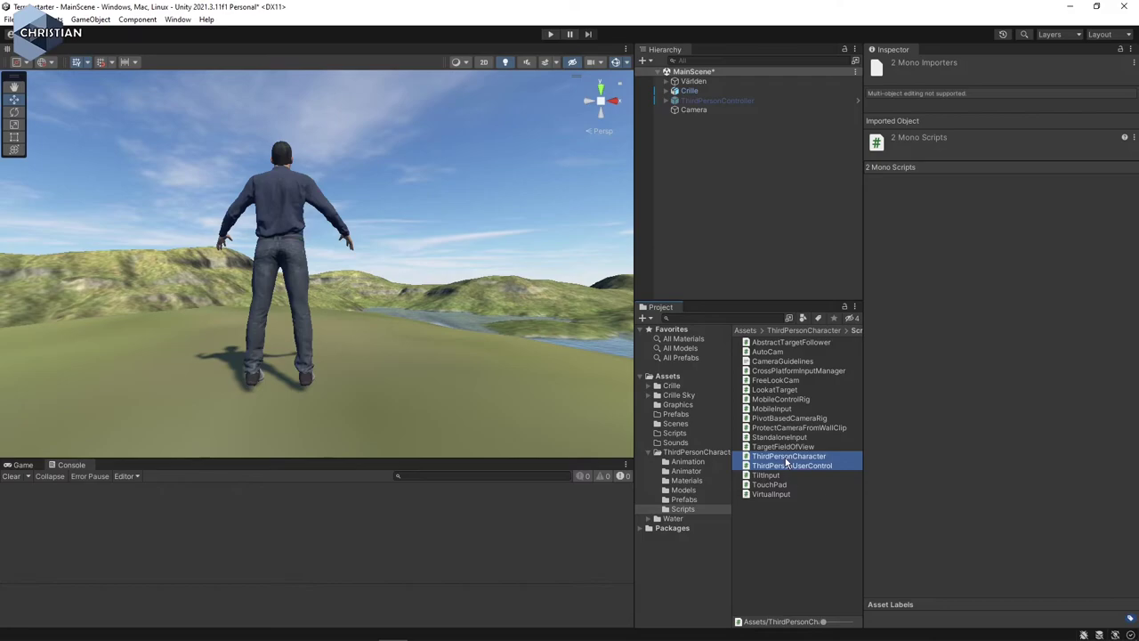
drag(785, 458, 691, 94)
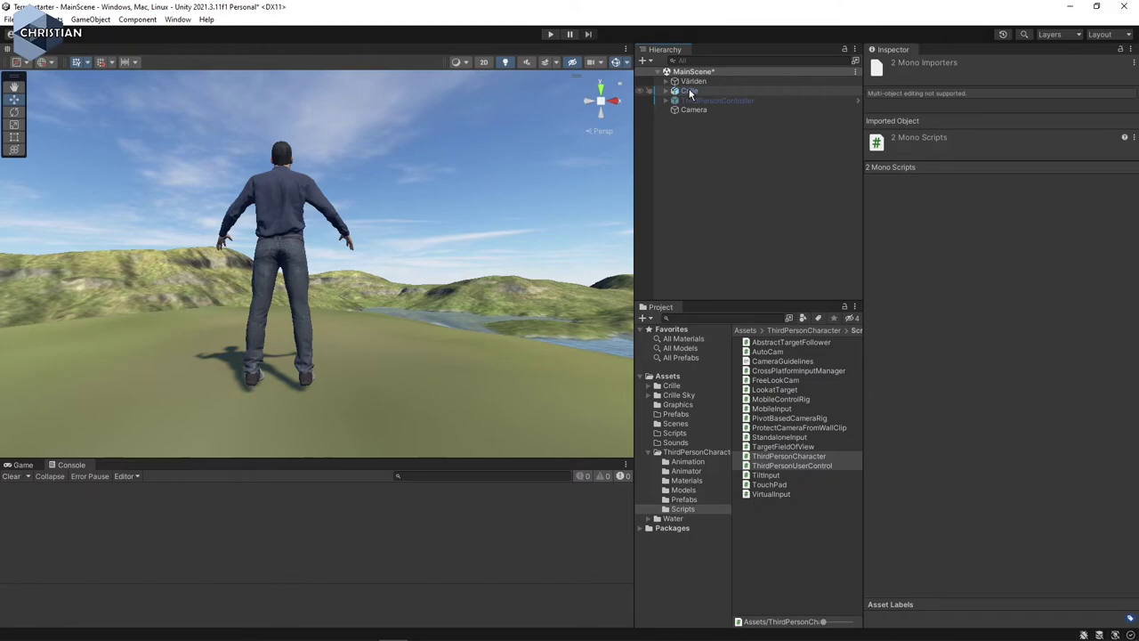
click(690, 93)
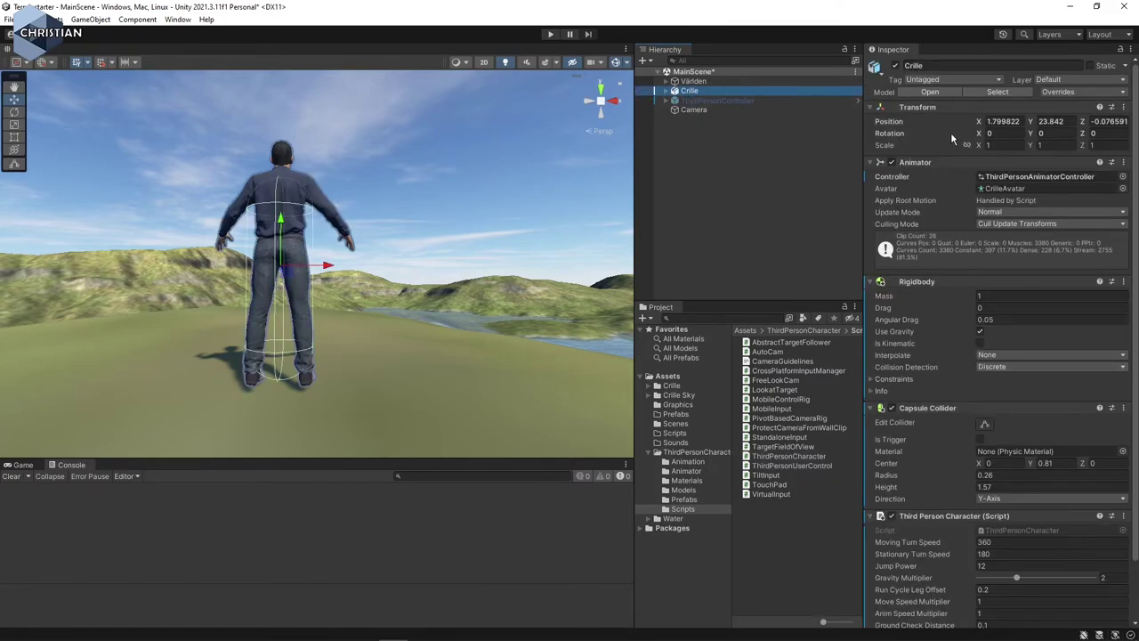
scroll(970, 182, down, 3)
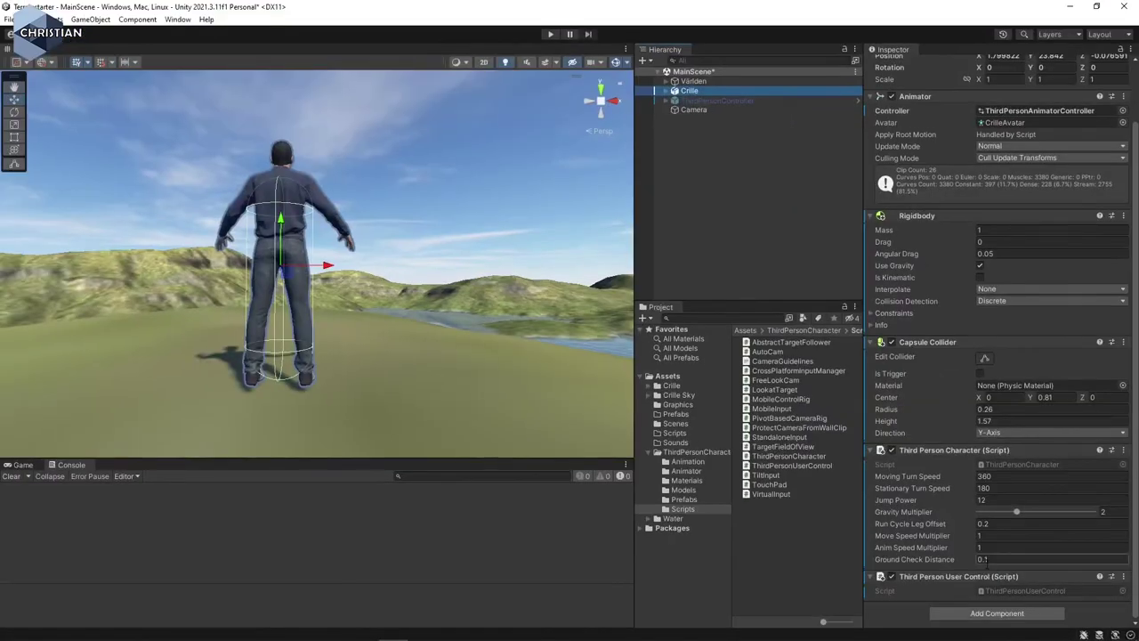
- Play-test the scene by walking Crille forward, backward and to both sides, and stop the game
click(773, 261)
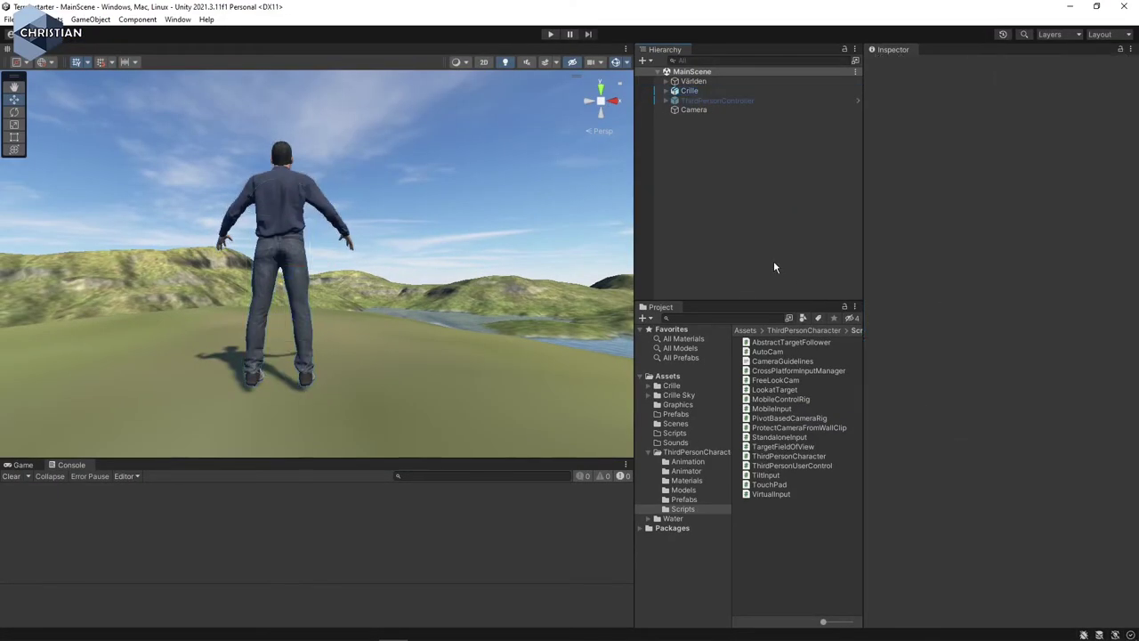
click(549, 36)
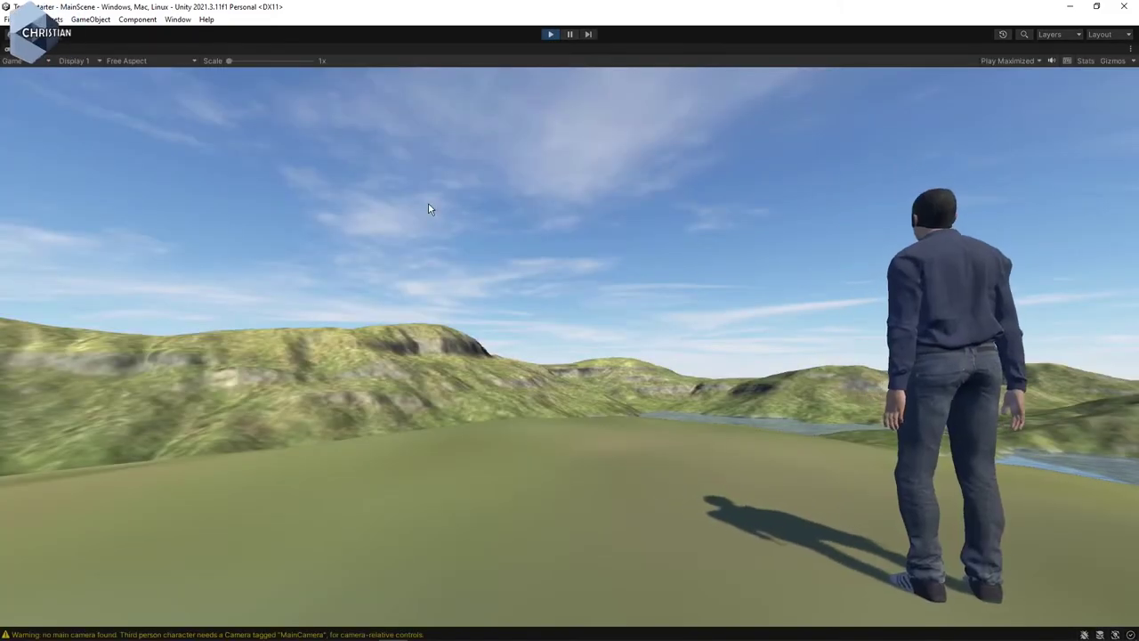
key(s)
key(a)
key(d)
key(s)
key(s)
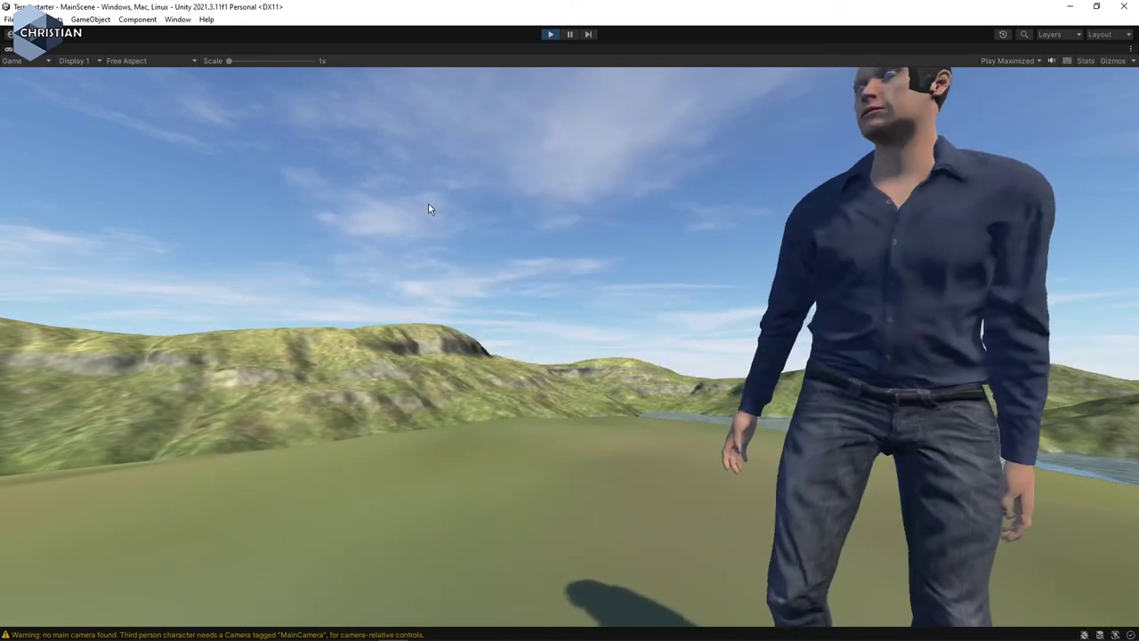
key(w)
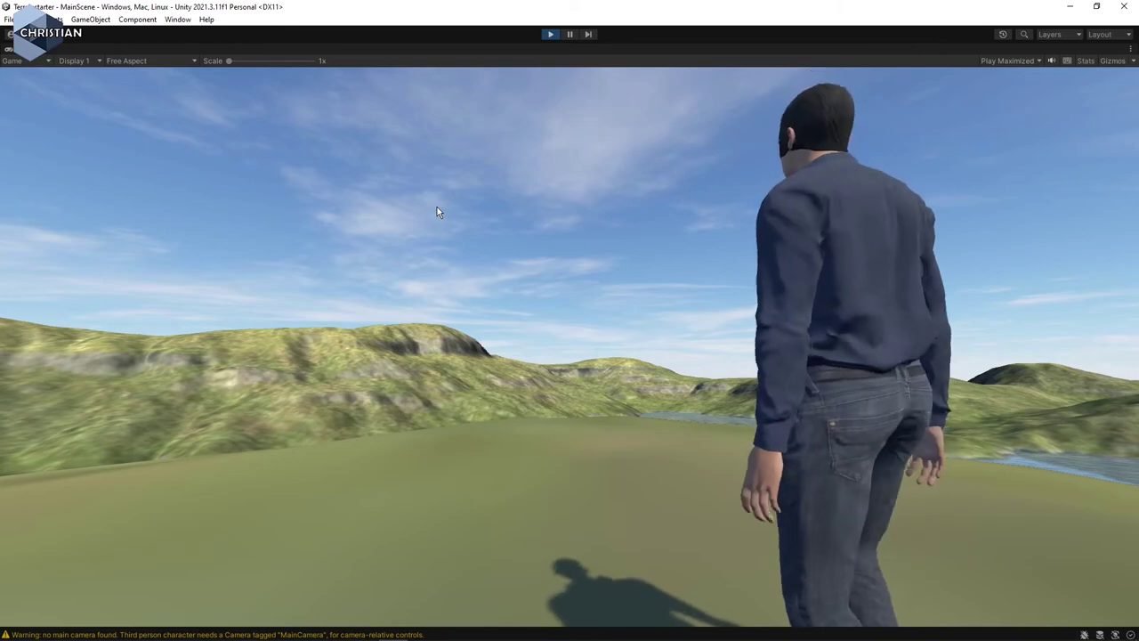
key(s)
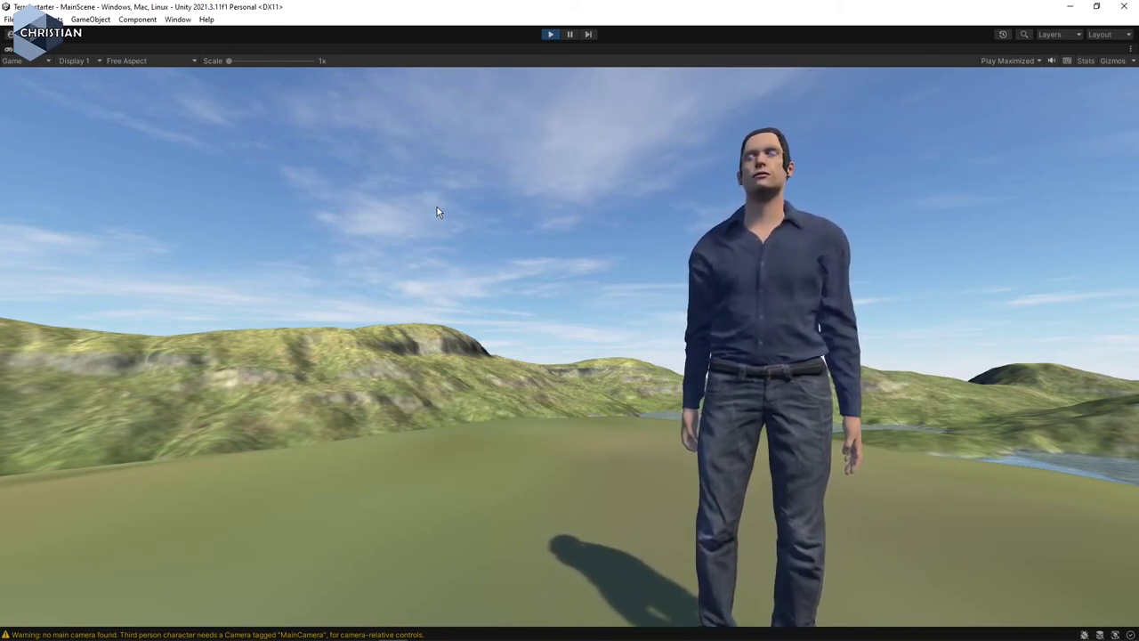
key(w)
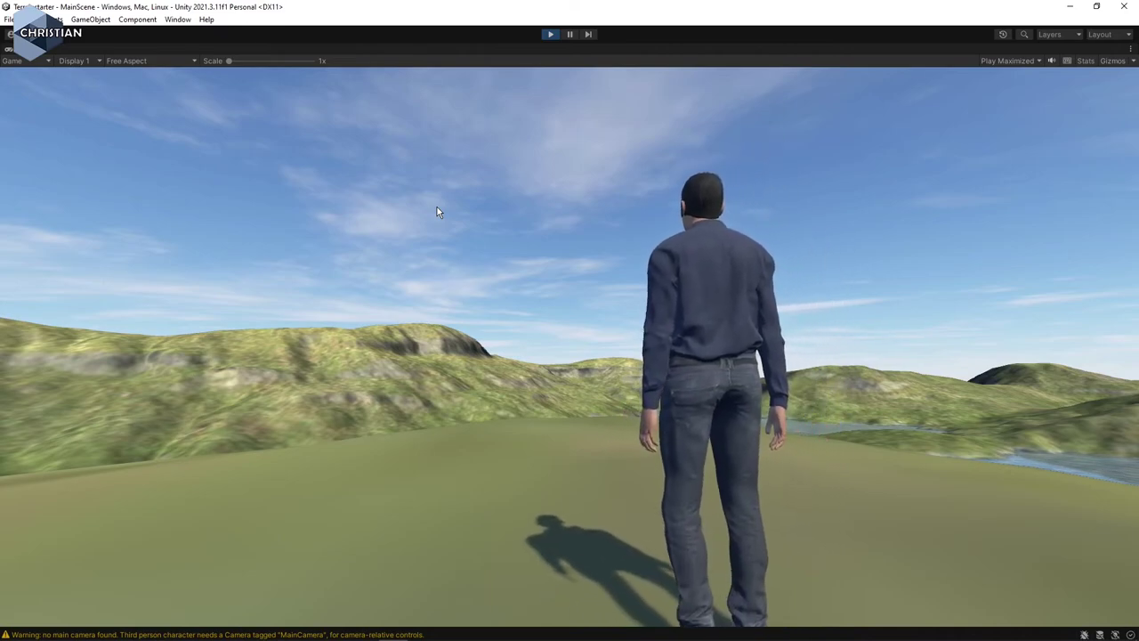
key(a)
key(w)
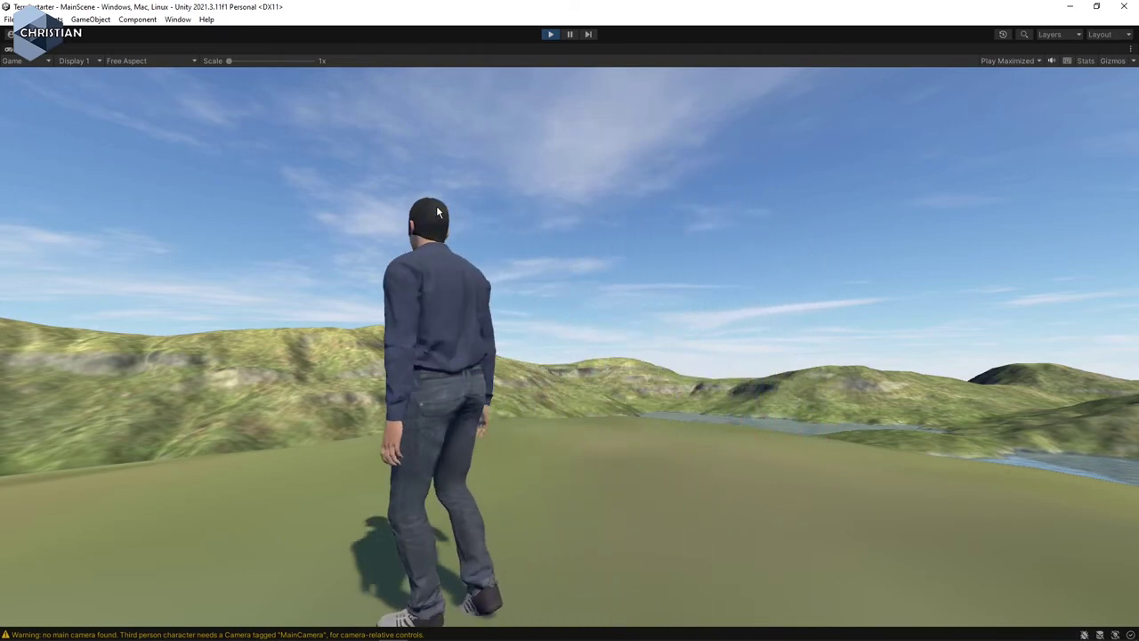
key(d)
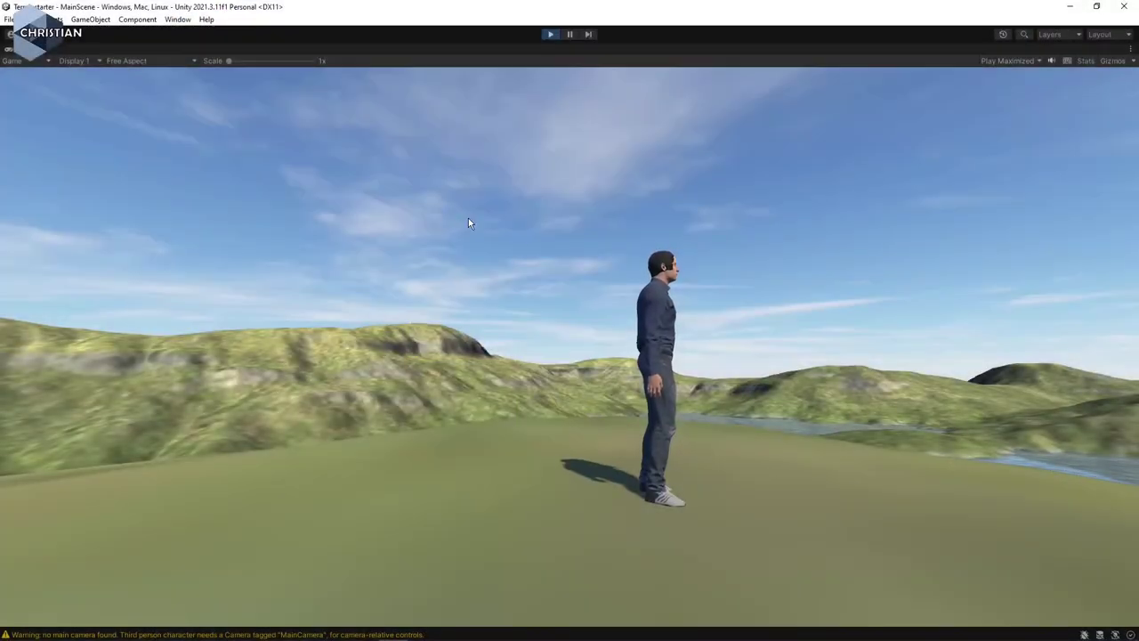
click(553, 35)
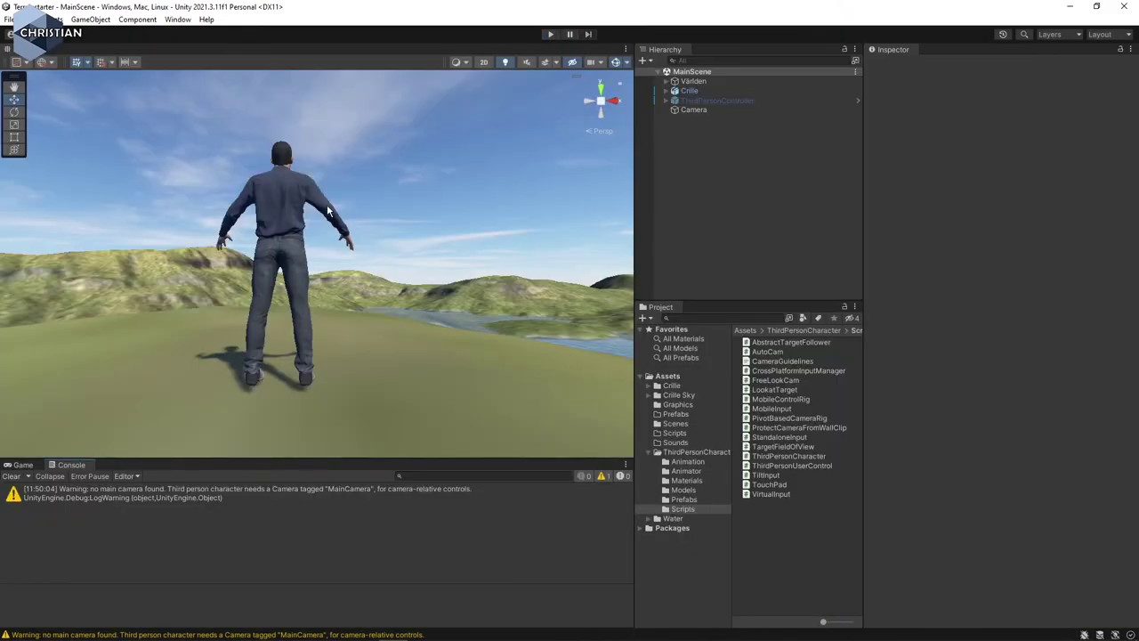
- Frame Crille from behind in the scene view and align Camera with that view
drag(306, 236, 332, 244)
click(703, 111)
click(78, 18)
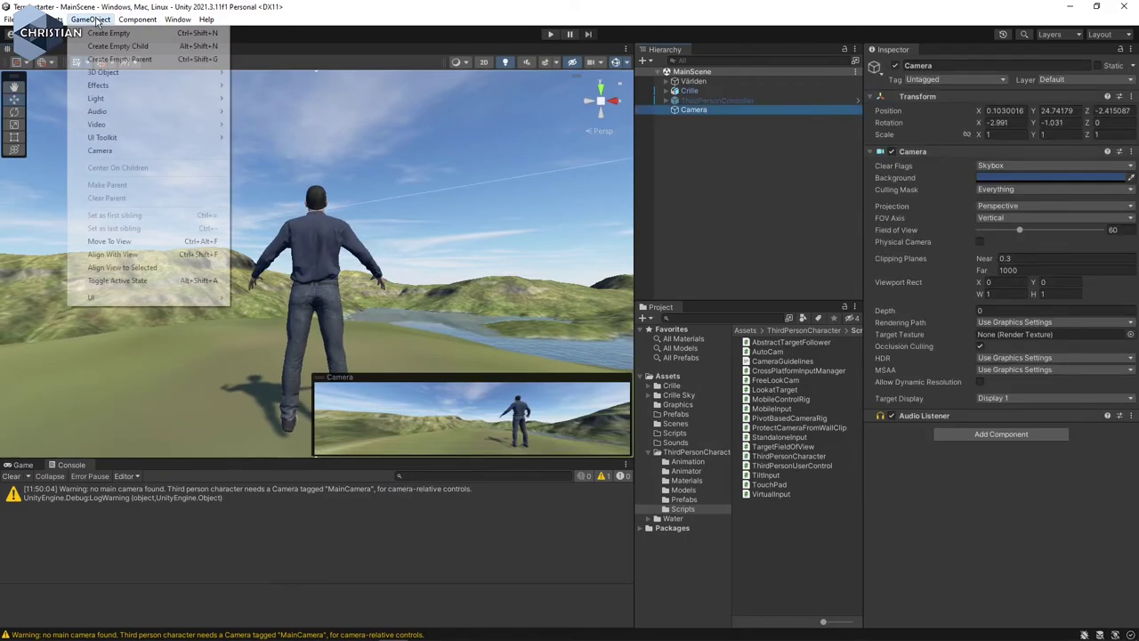
click(148, 256)
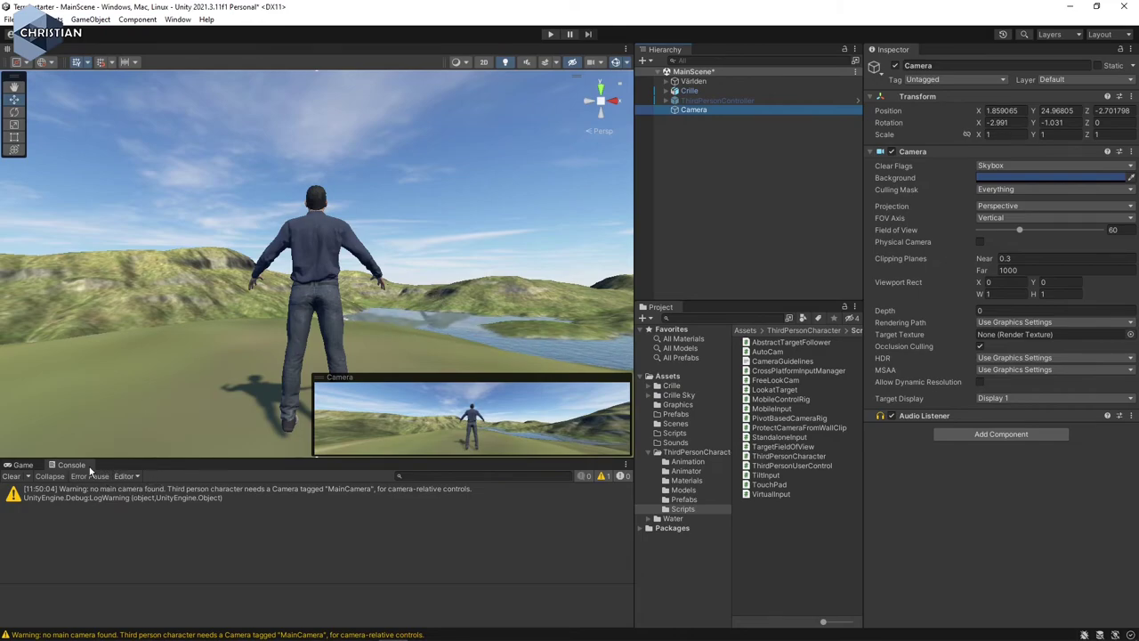
- Set the game view's resolution to Full HD (1920x1080)
click(22, 465)
click(126, 476)
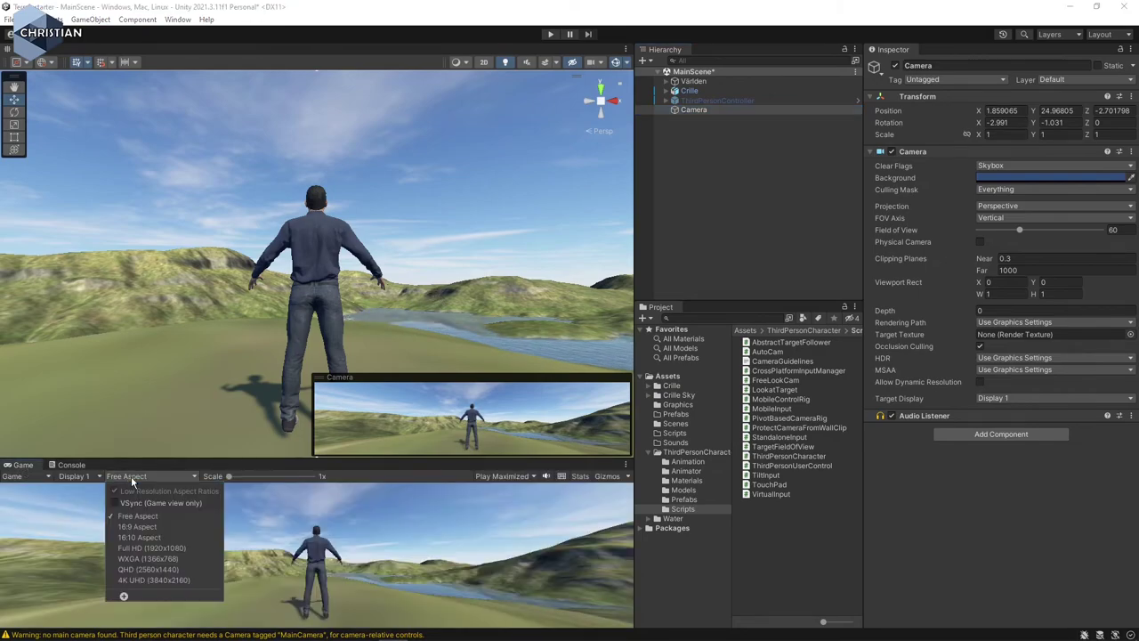
click(153, 556)
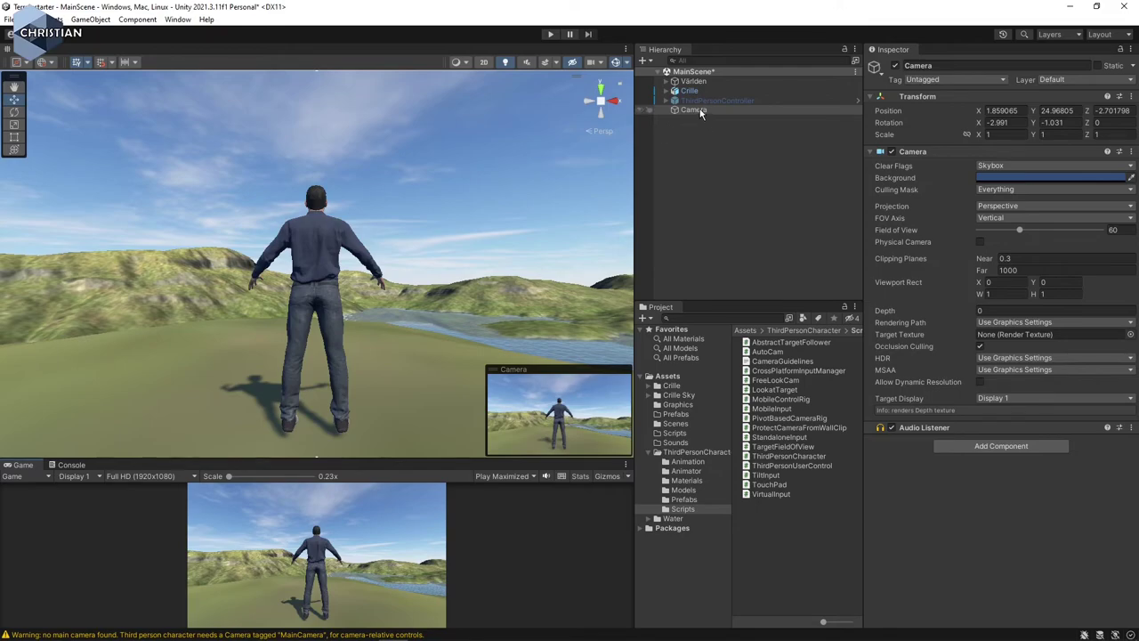
- Make Camera a child of Crille and review Crille's components
drag(697, 92, 696, 93)
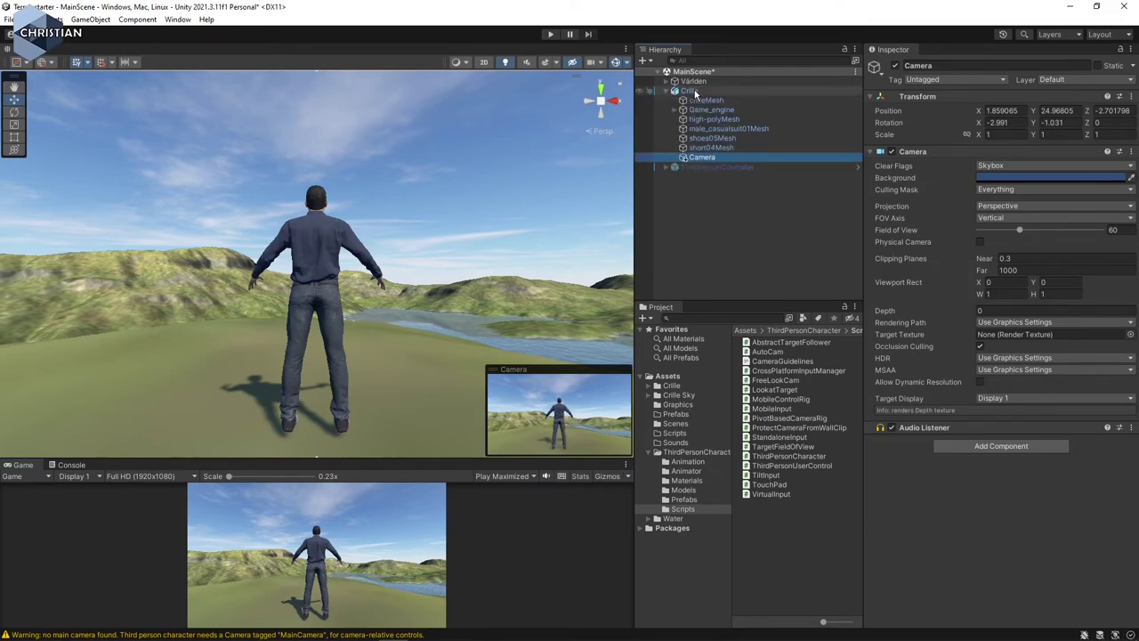
click(692, 90)
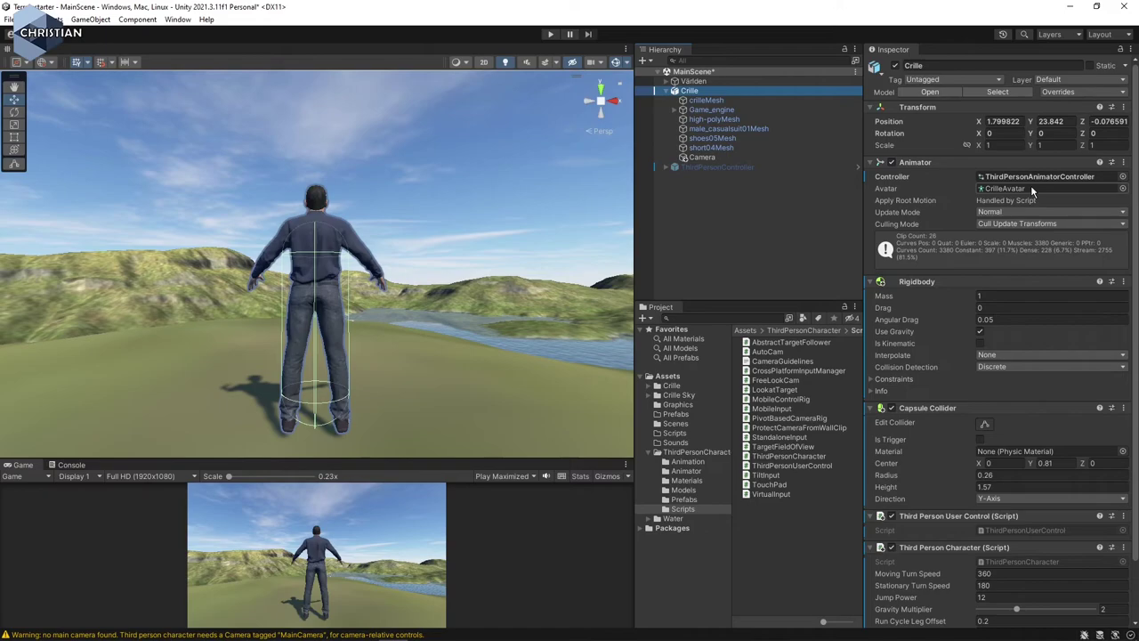
scroll(1028, 214, down, 2)
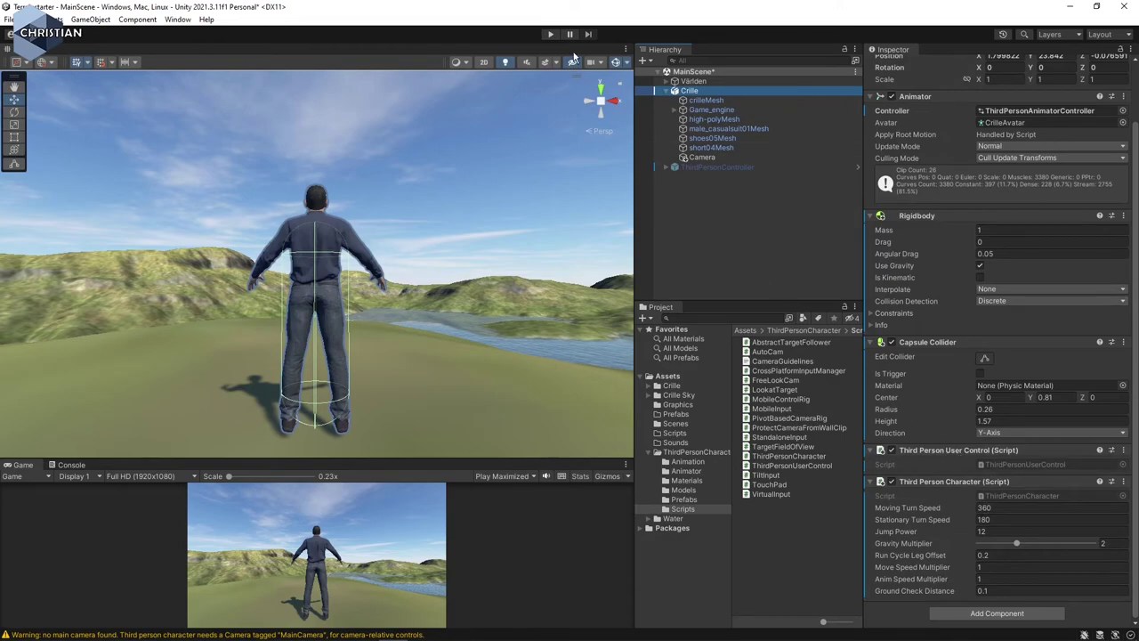
- Play-test Crille with the attached camera by running, turning and jumping over the terrain, and stop the game
click(550, 34)
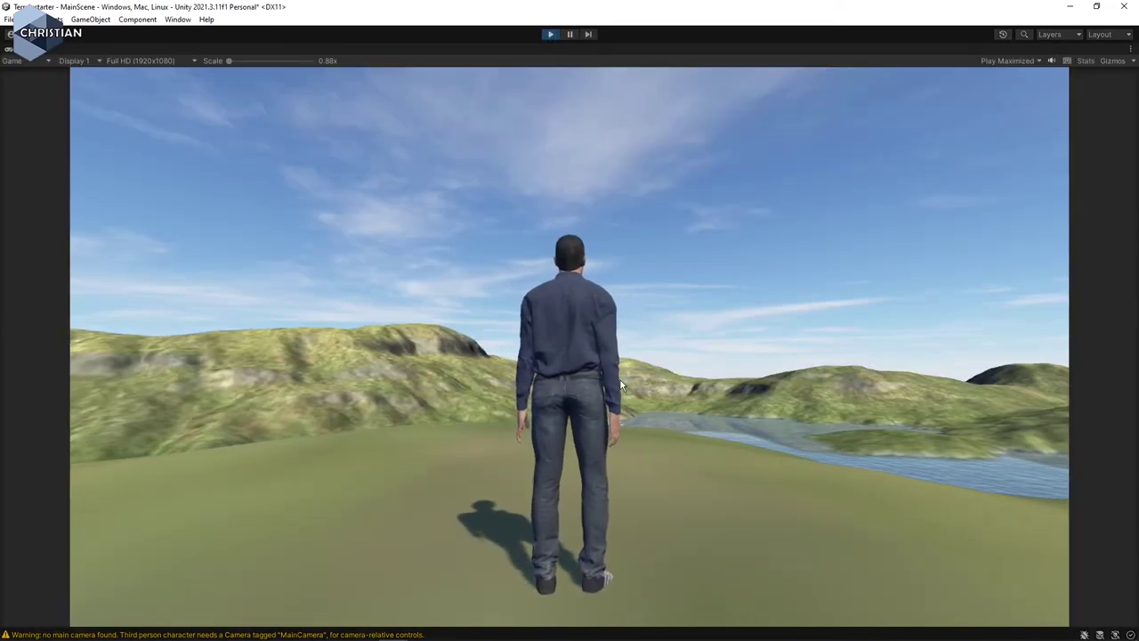
key(w)
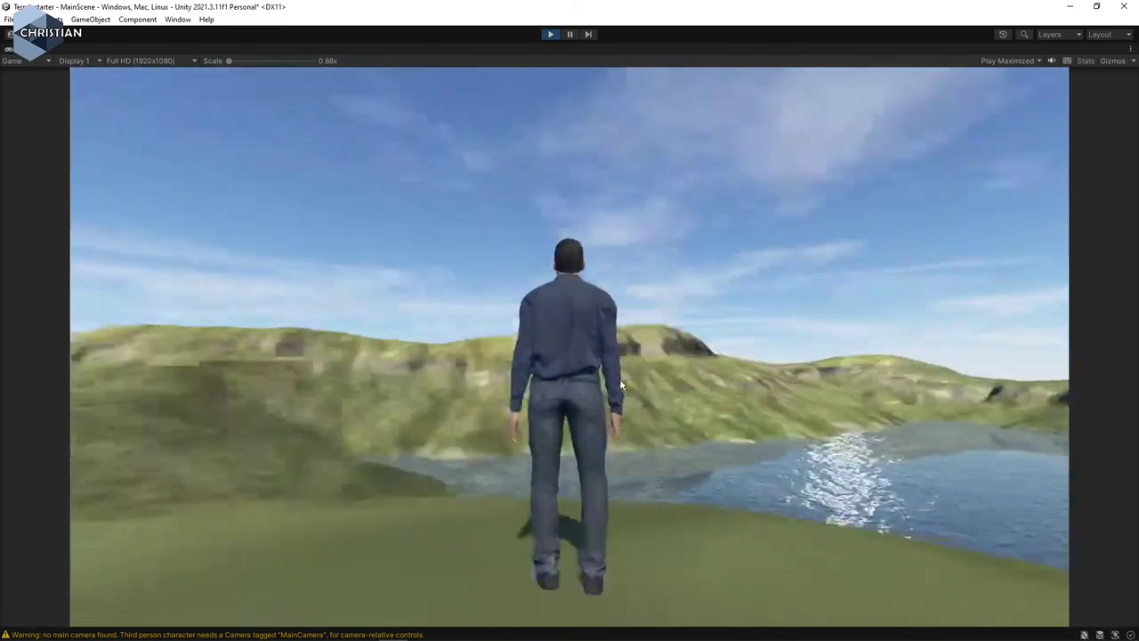
key(w)
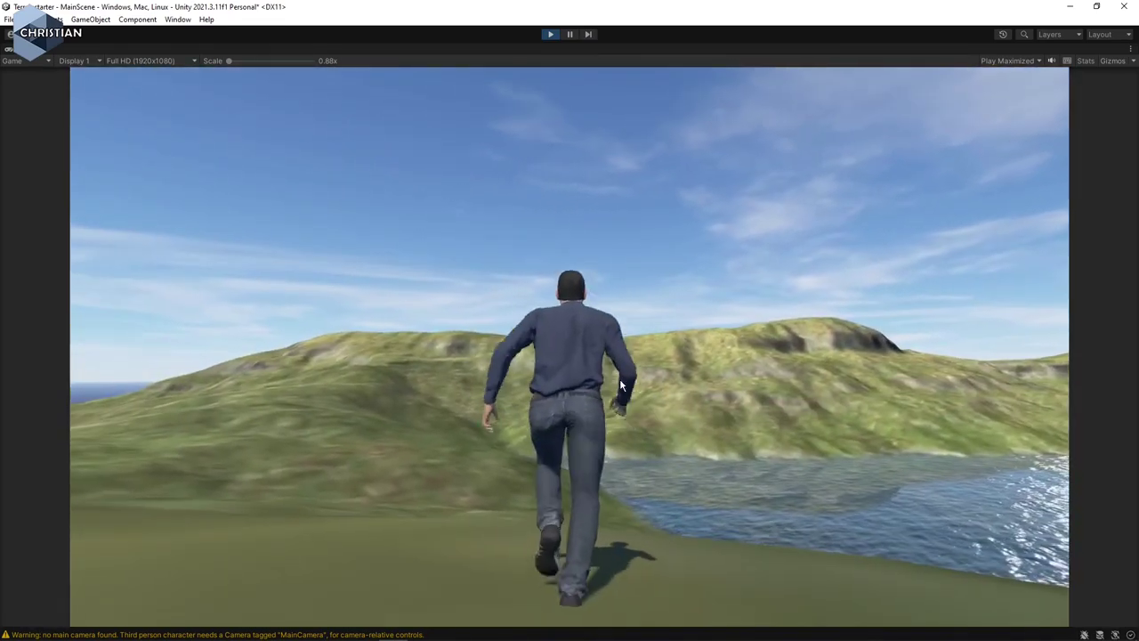
key(a)
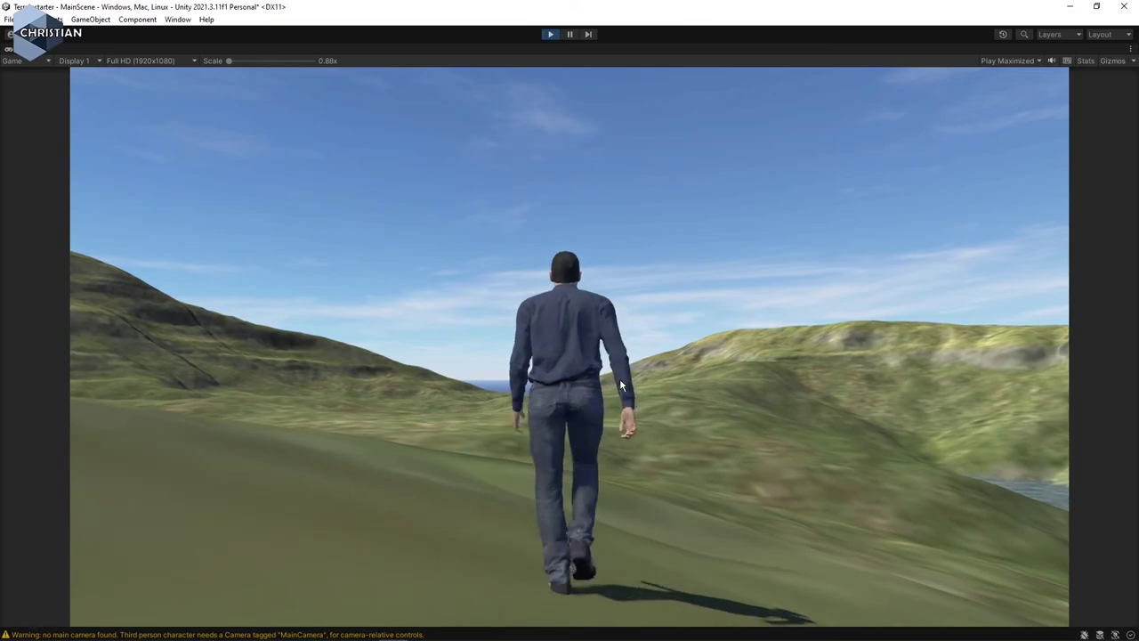
key(d)
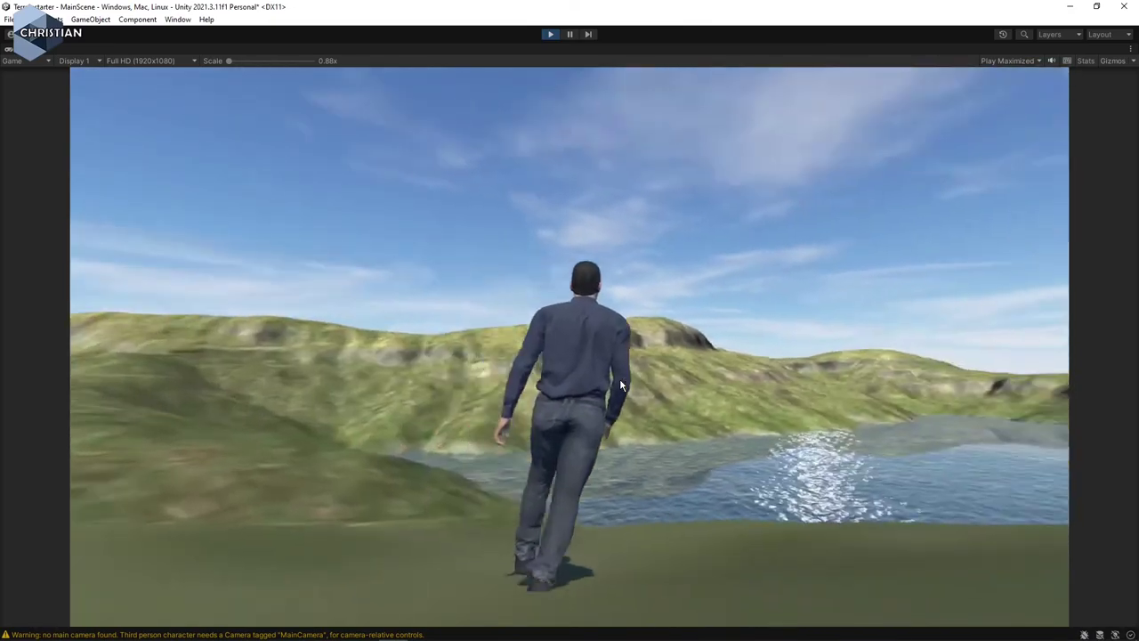
key(d)
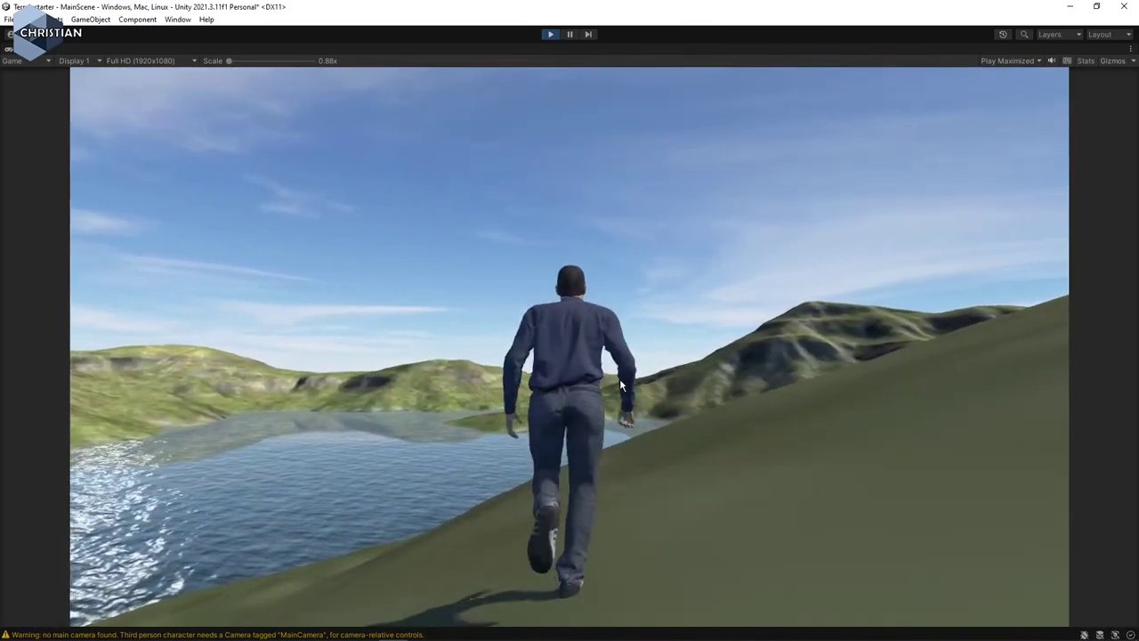
key(space)
key(a)
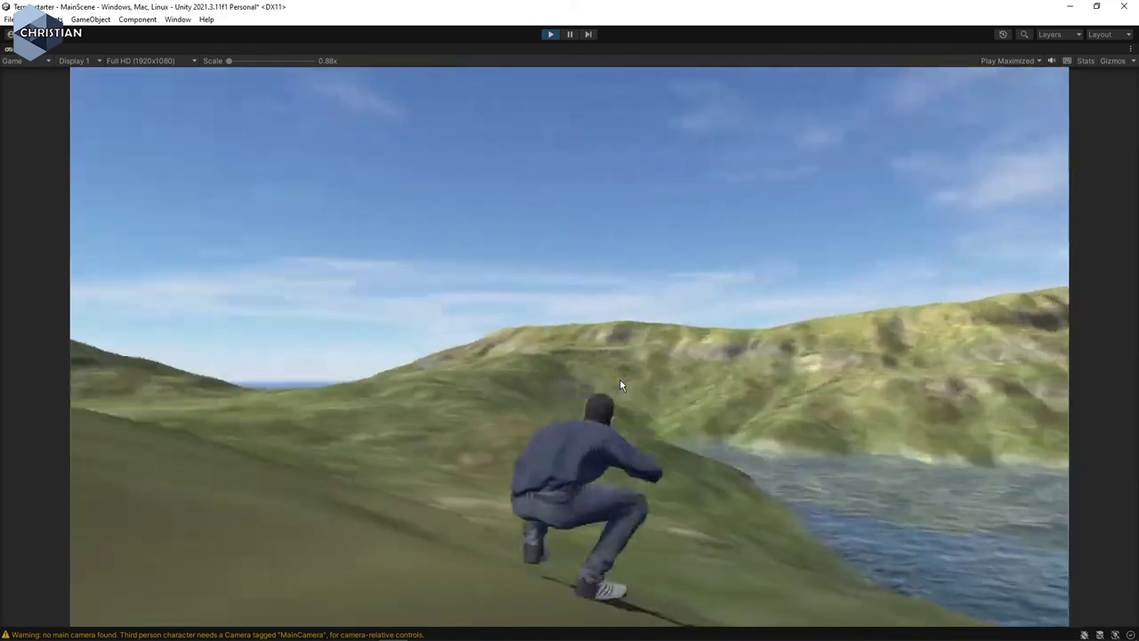
key(space)
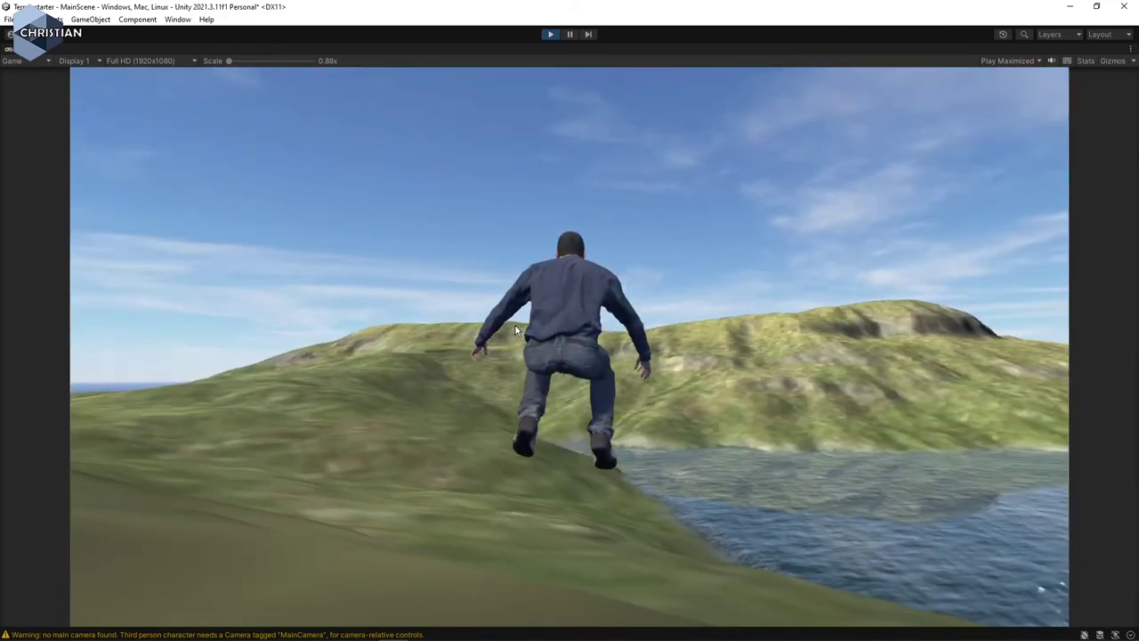
key(d)
key(a)
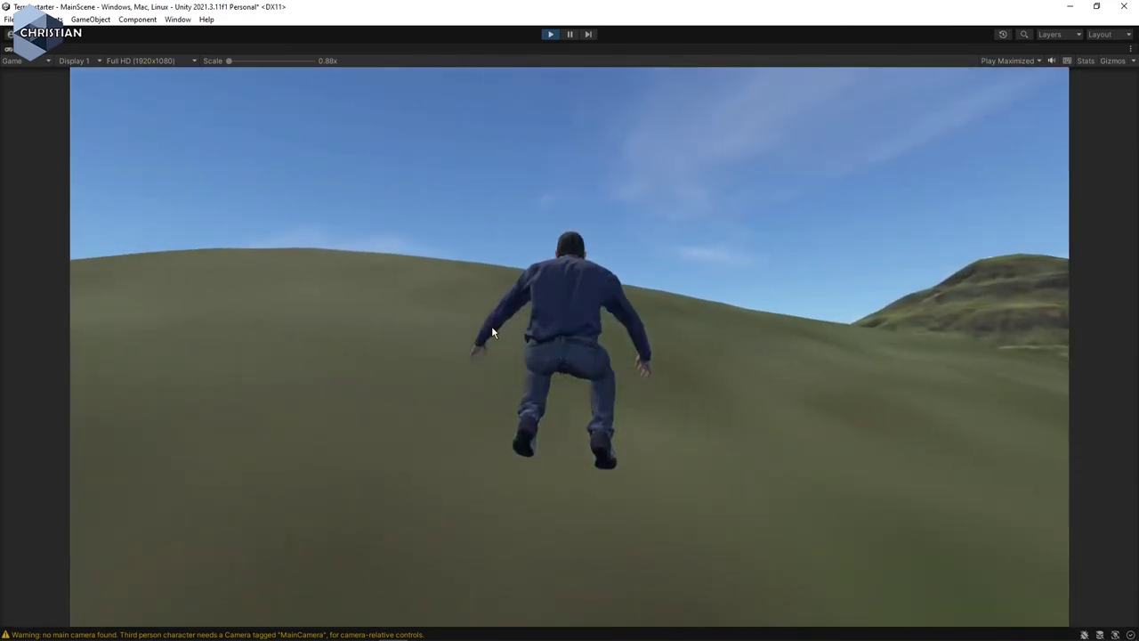
key(d)
key(a)
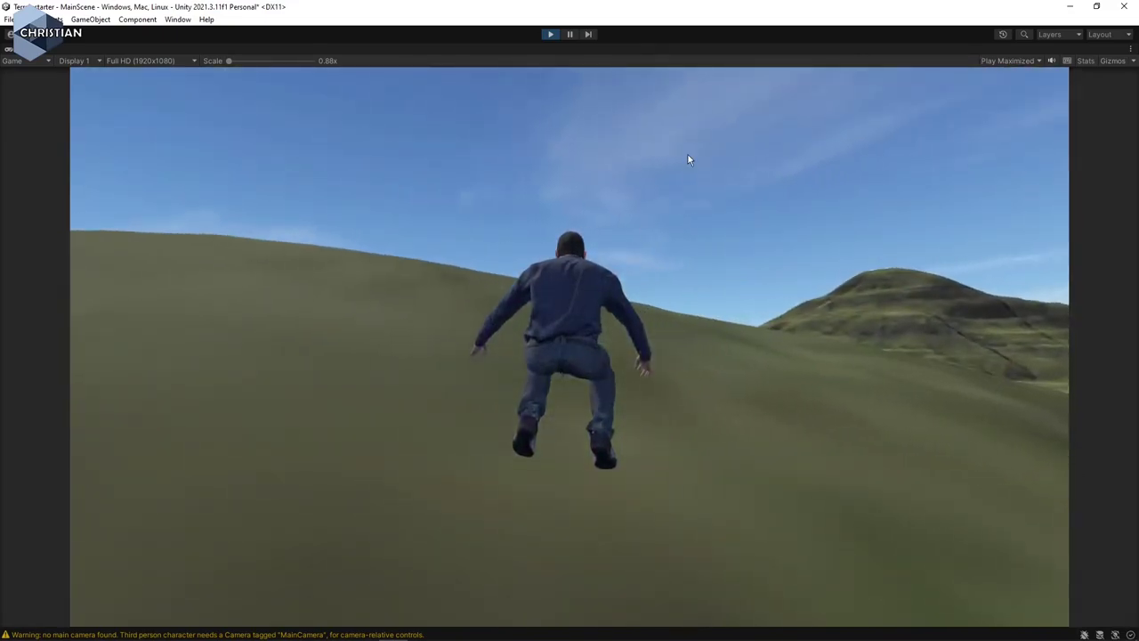
click(549, 34)
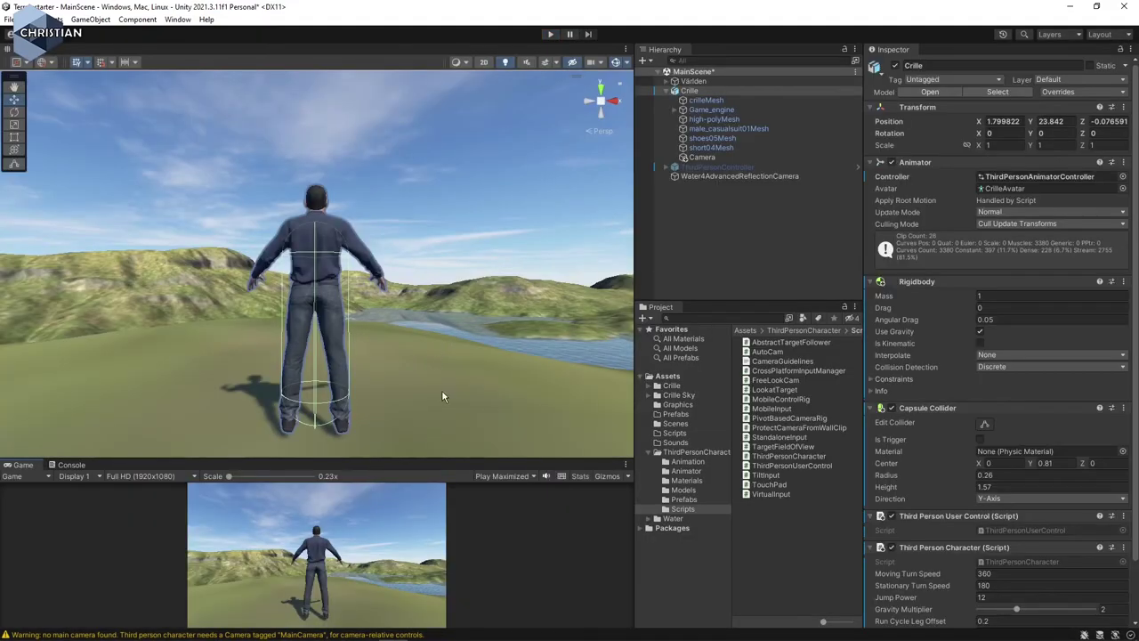
- Set the Ground Check Distance of Crille's Third Person Character script to 0.3
middle_drag(321, 431, 348, 355)
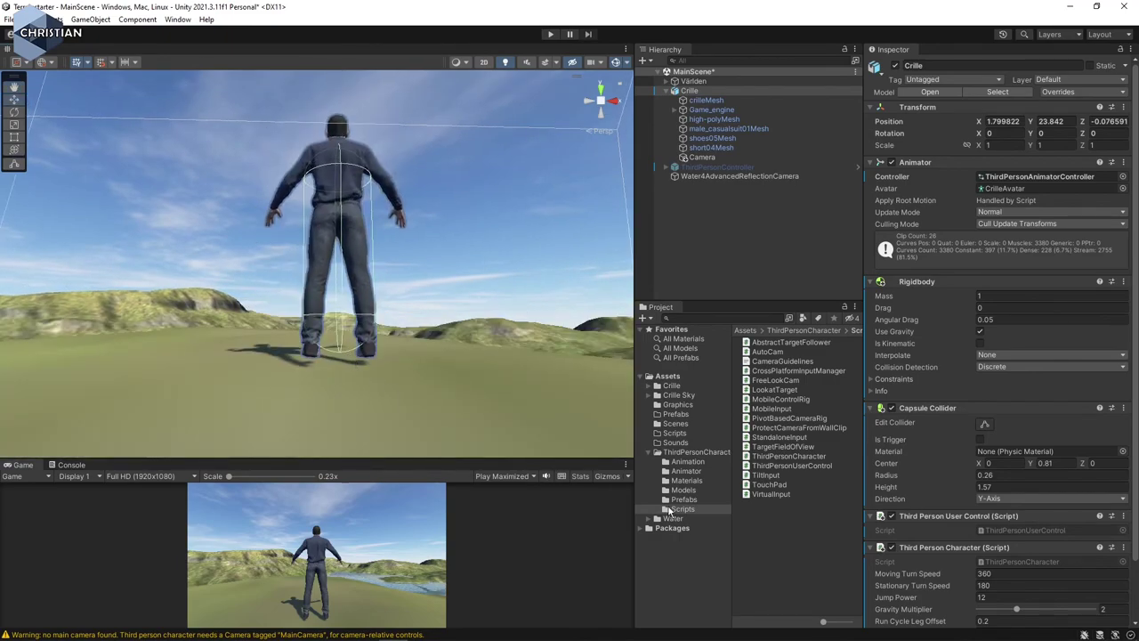
scroll(988, 551, down, 3)
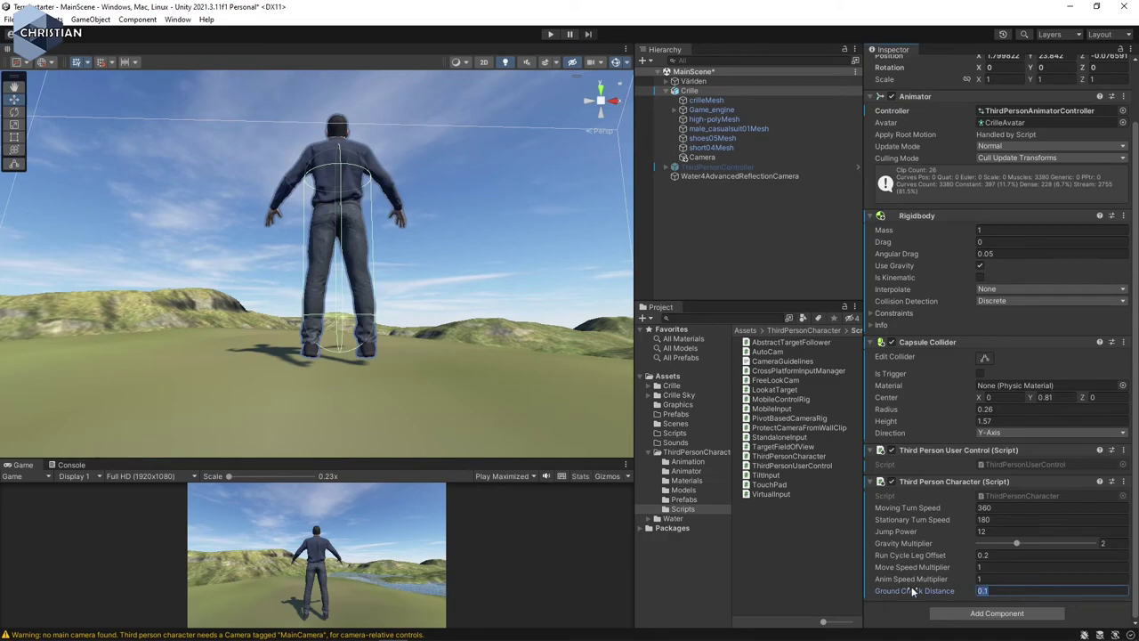
click(983, 590)
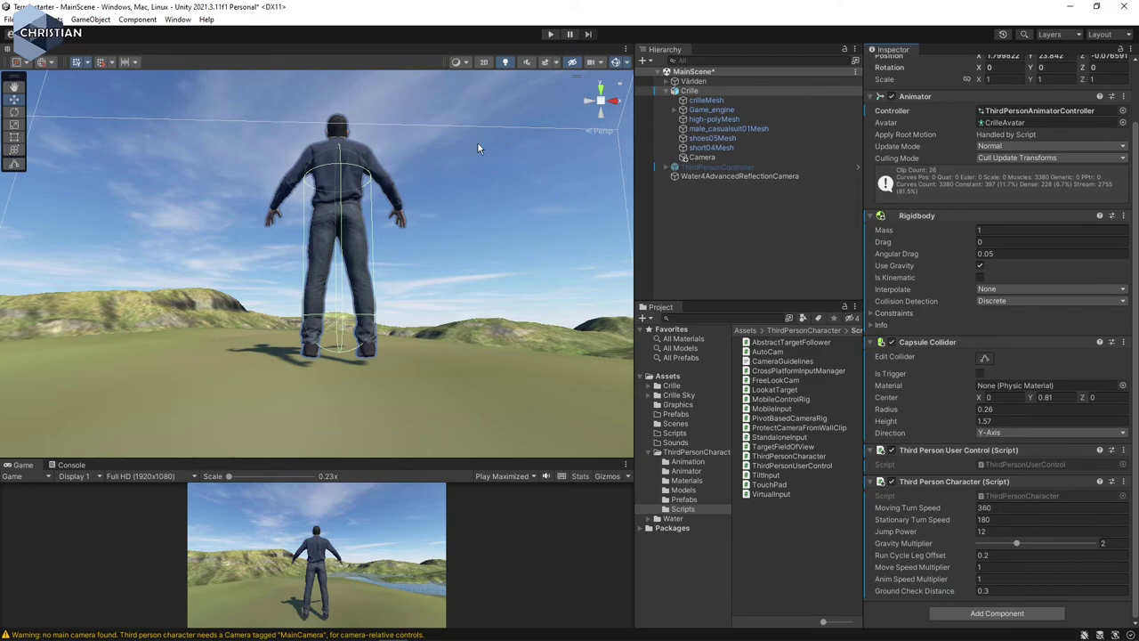
- Play-test Crille with the new ground check distance by running, turning and jumping repeatedly
click(550, 35)
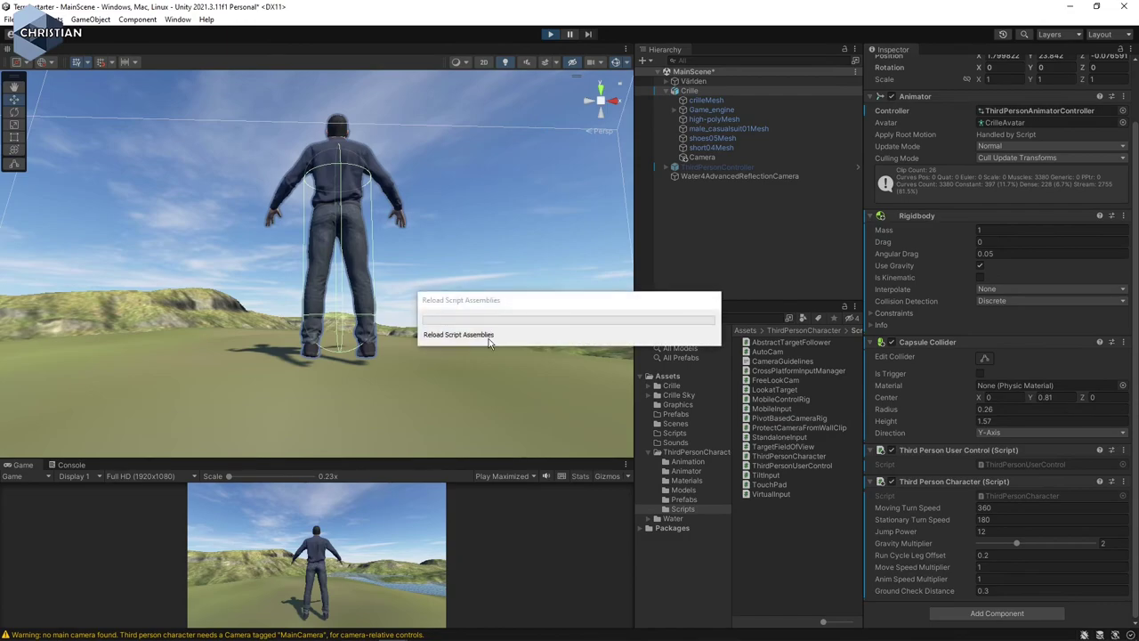
key(w)
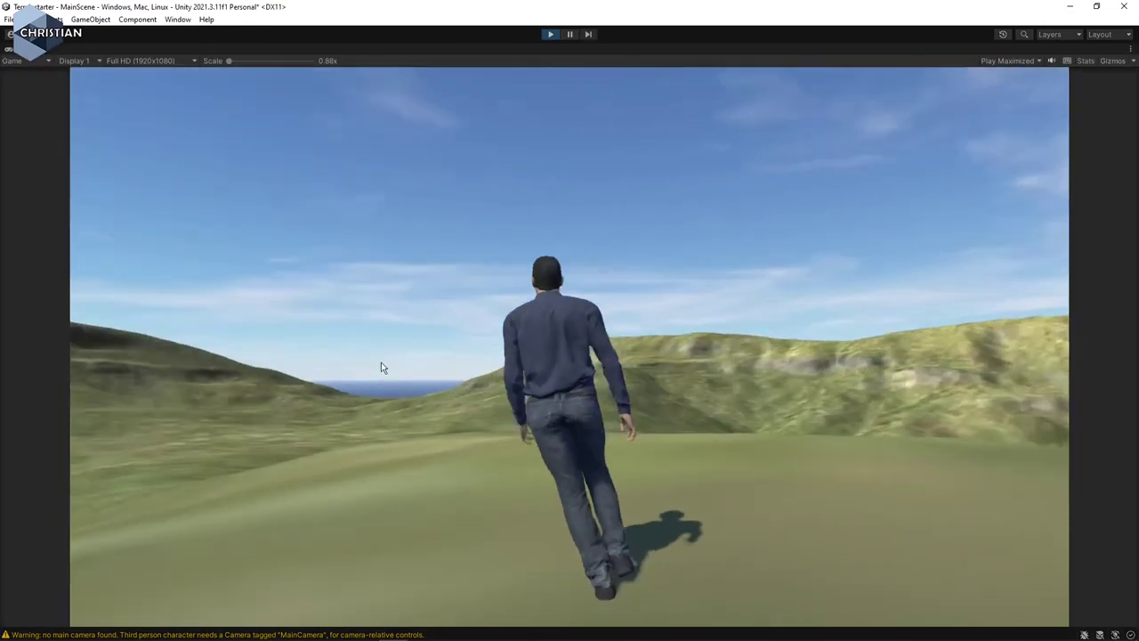
key(a)
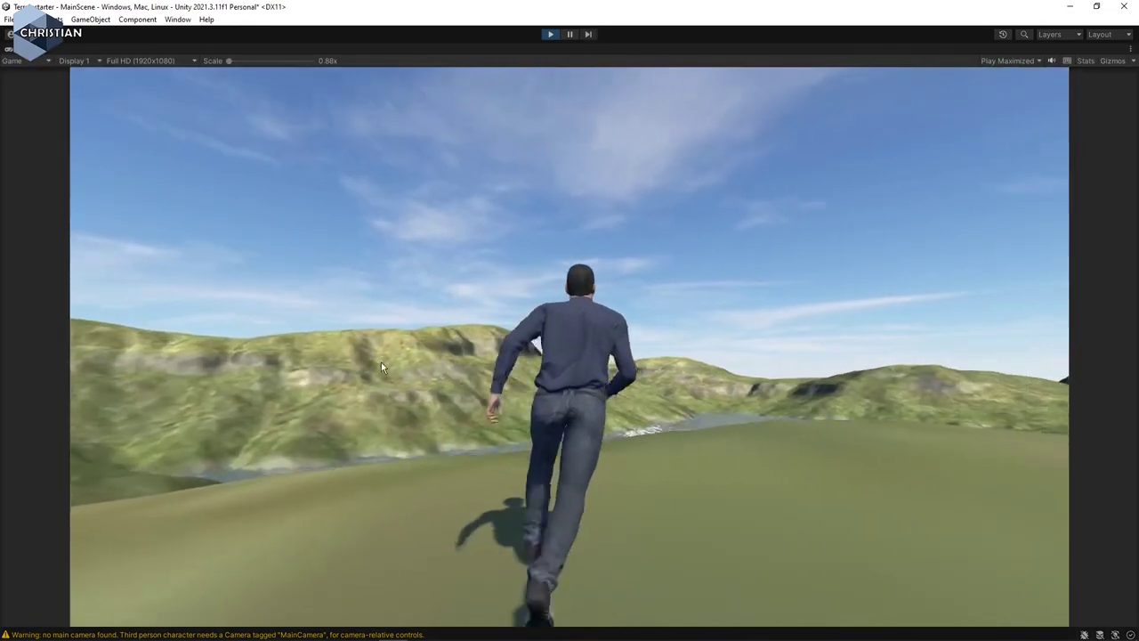
key(d)
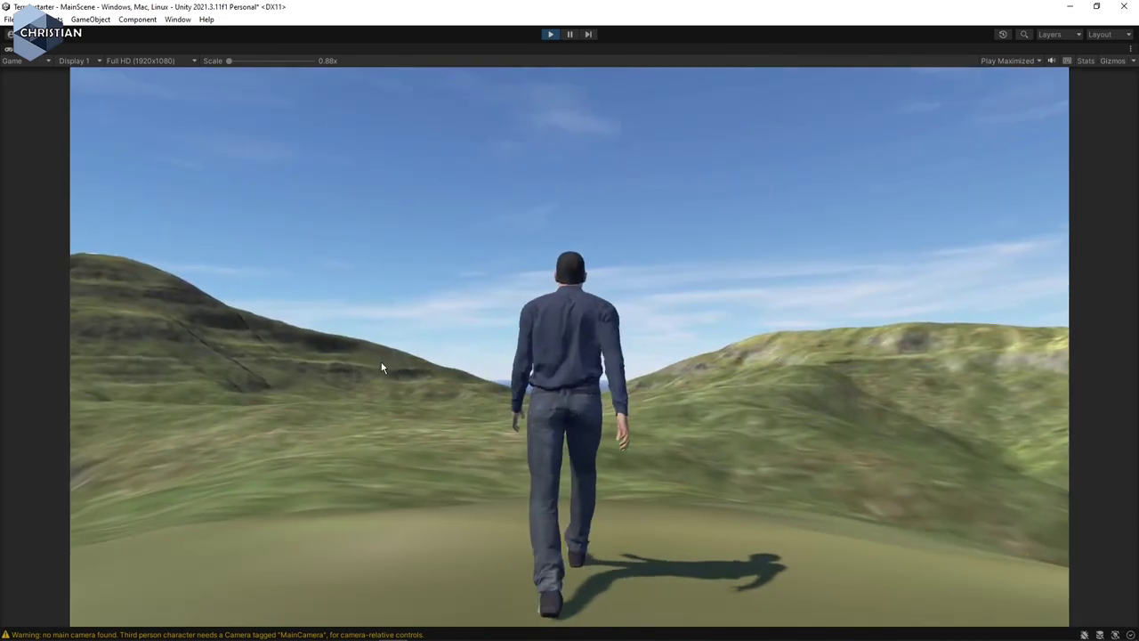
key(space)
key(space)
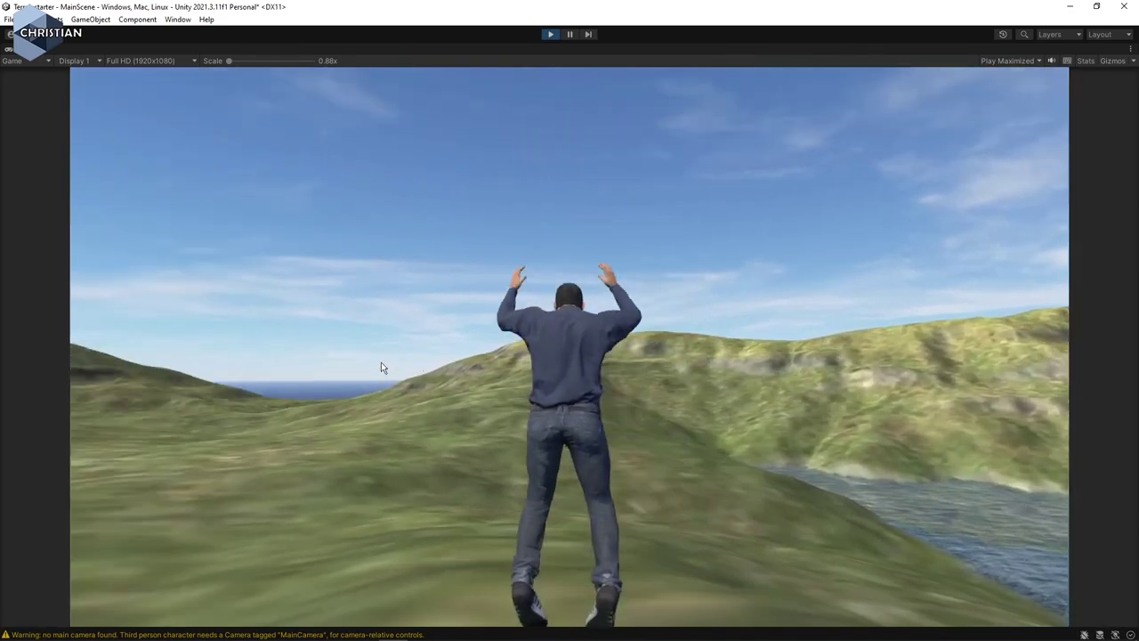
key(space)
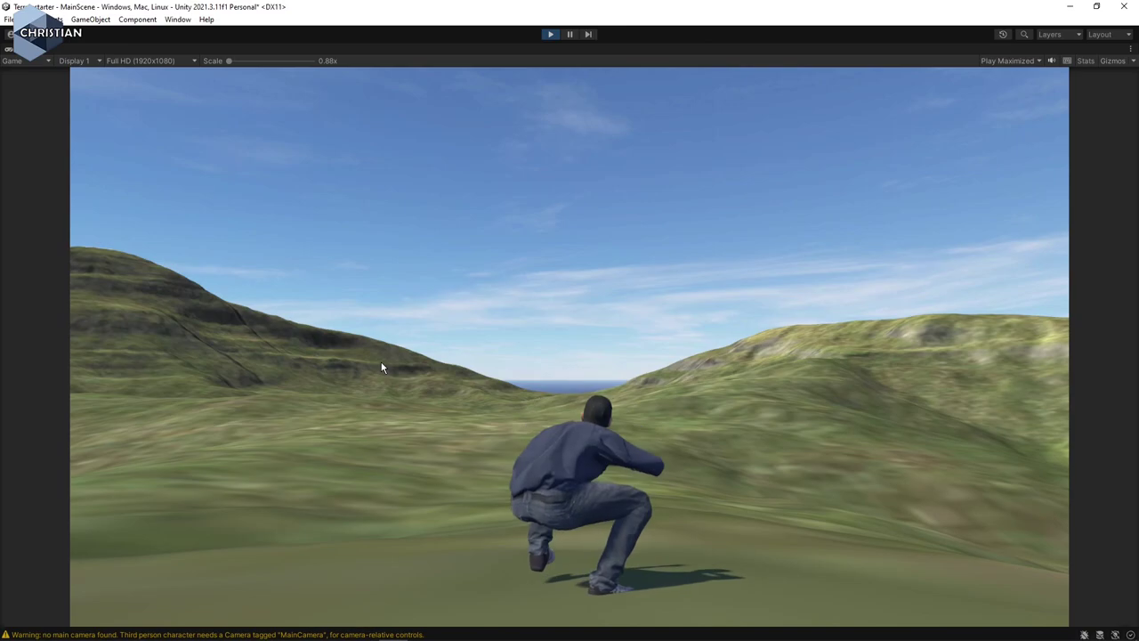